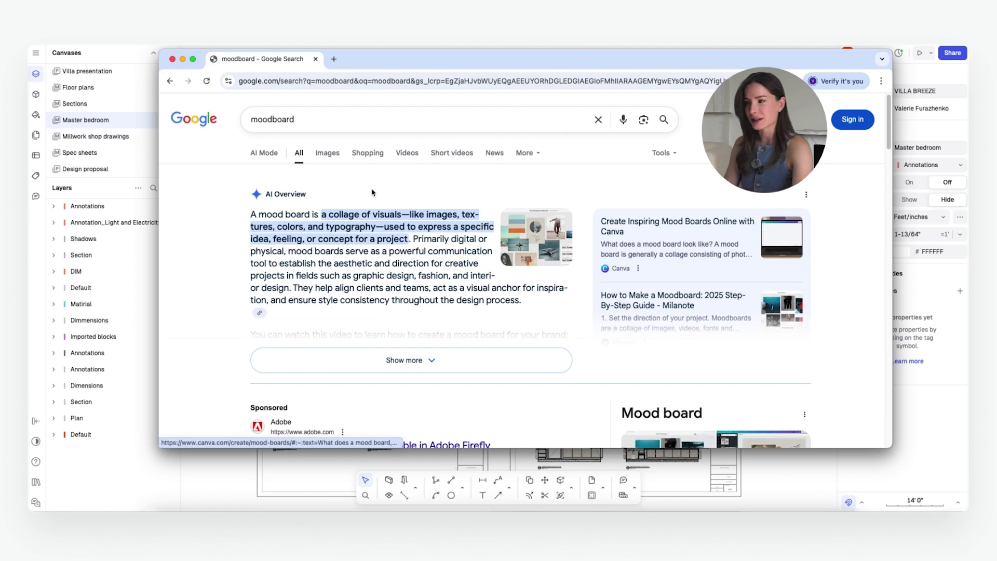
Step: Browse the Google image results for "moodboard" to look over example mood boards
{"action": "left_click", "coordinate": [333, 154]}
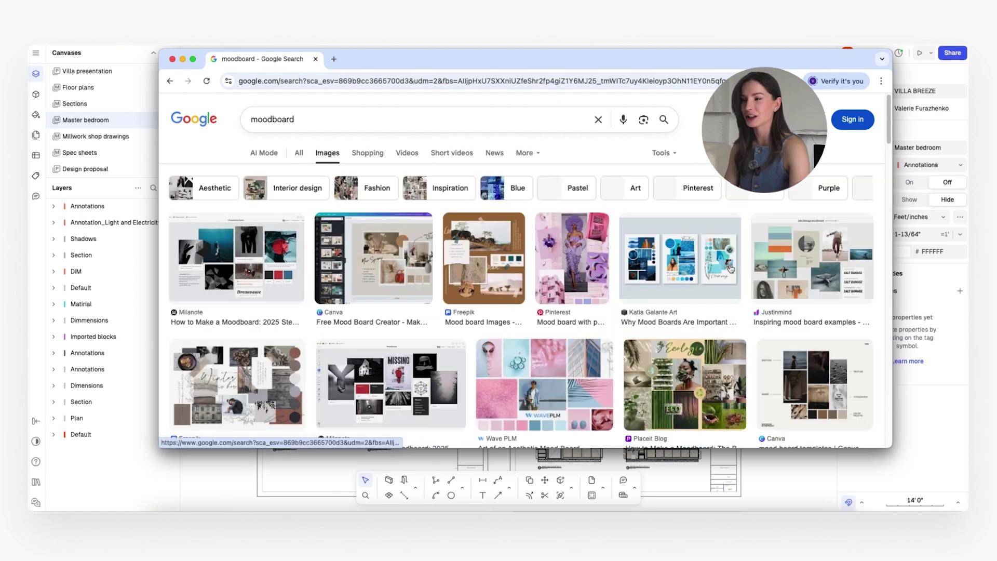
{"action": "scroll", "coordinate": [735, 270], "scroll_direction": "down", "scroll_amount": 3}
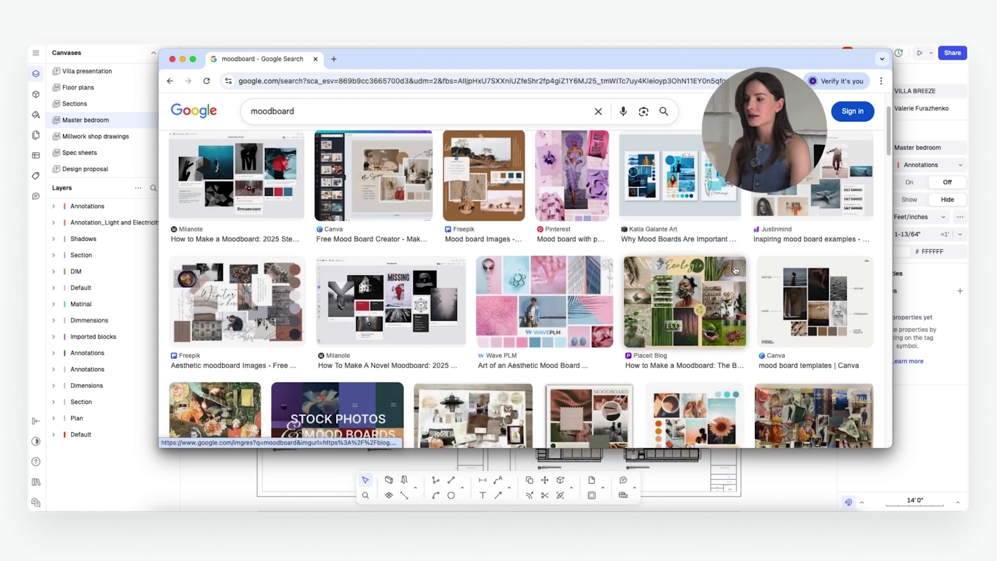
{"action": "scroll", "coordinate": [735, 269], "scroll_direction": "down", "scroll_amount": 10}
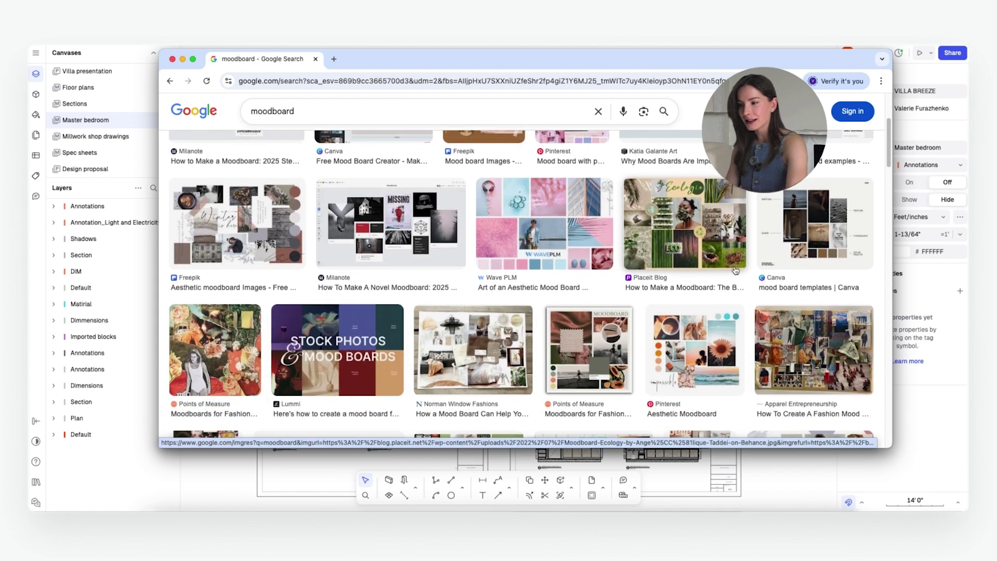
{"action": "scroll", "coordinate": [736, 269], "scroll_direction": "down", "scroll_amount": 5}
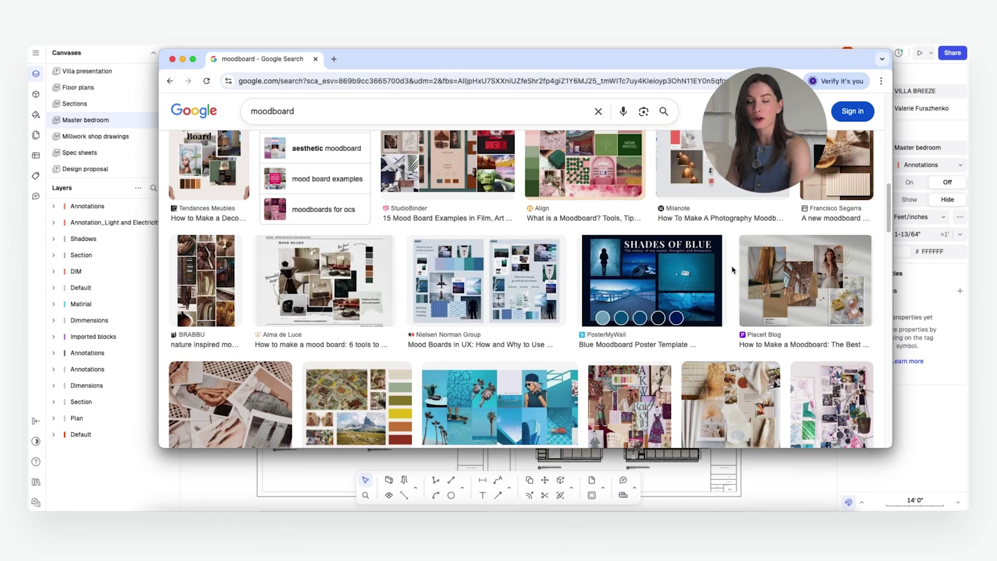
{"action": "scroll", "coordinate": [733, 269], "scroll_direction": "down", "scroll_amount": 8}
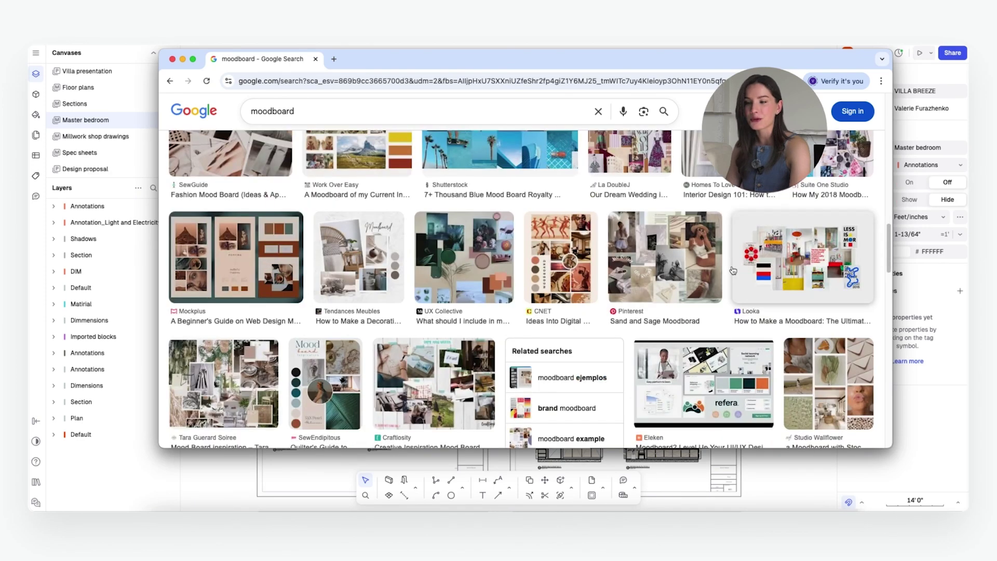
{"action": "scroll", "coordinate": [735, 264], "scroll_direction": "down", "scroll_amount": 1}
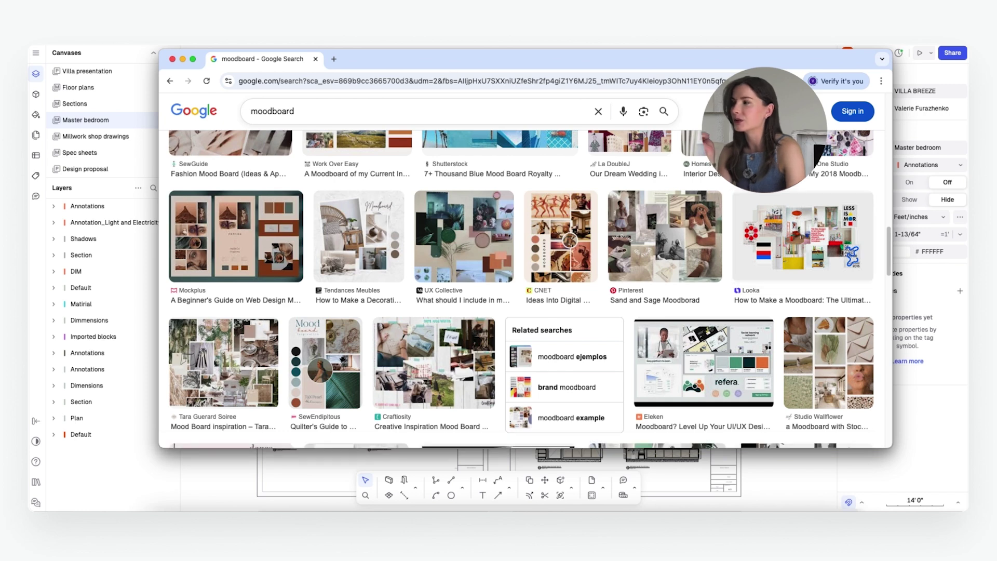
Step: Switch to Rayon's Master bedroom canvas and examine the sheet with the three bedroom inspiration photos
{"action": "left_click", "coordinate": [124, 53]}
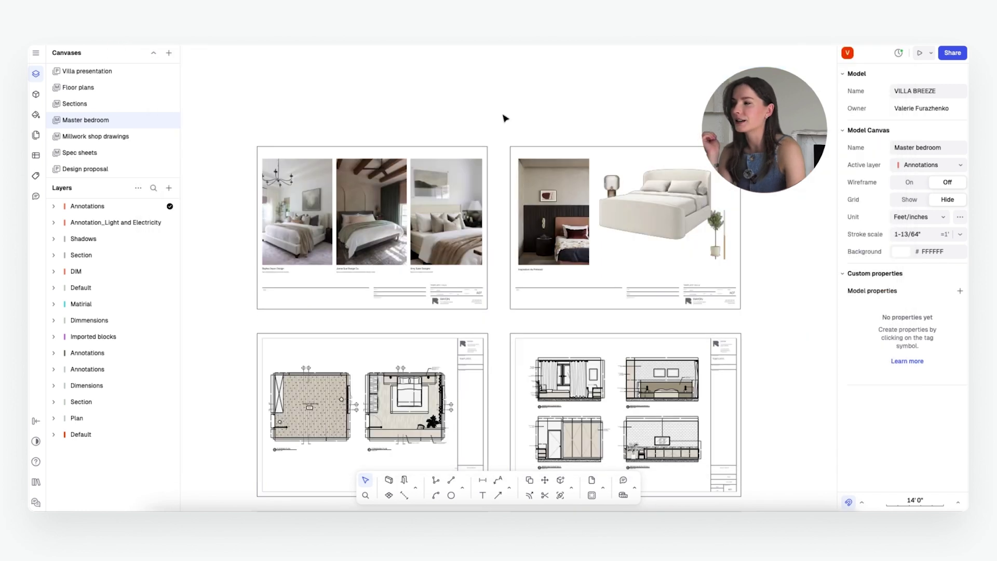
{"action": "scroll", "coordinate": [565, 360], "scroll_direction": "down", "scroll_amount": 3}
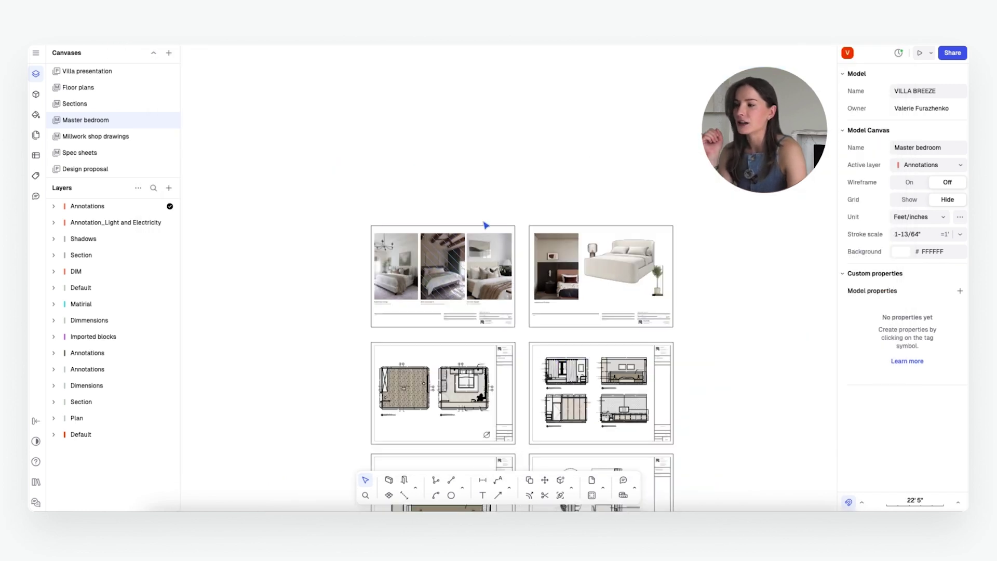
{"action": "scroll", "coordinate": [605, 262], "scroll_direction": "up", "scroll_amount": 3}
{"action": "scroll", "coordinate": [468, 375], "scroll_direction": "up", "scroll_amount": 1}
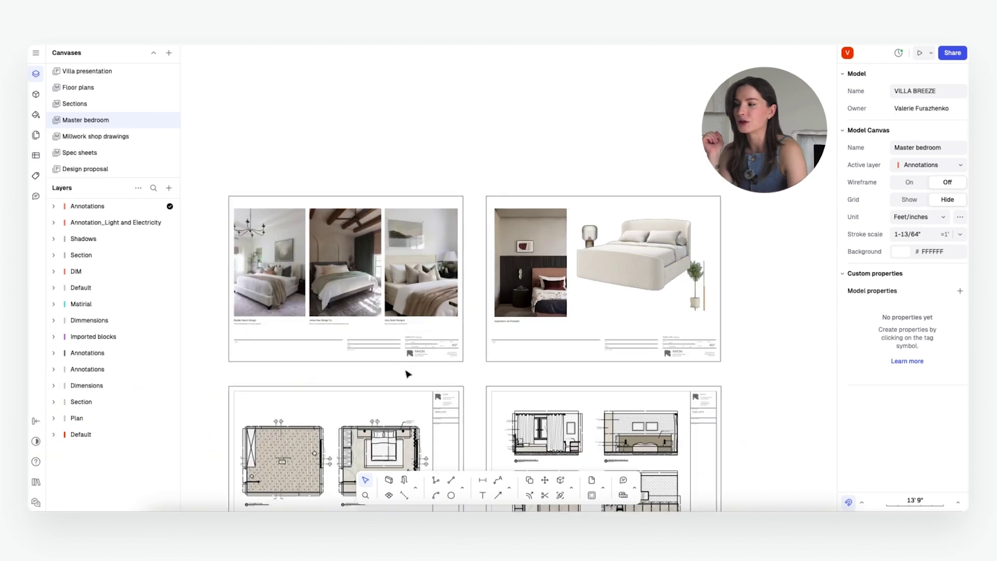
{"action": "scroll", "coordinate": [754, 344], "scroll_direction": "down", "scroll_amount": 2}
{"action": "scroll", "coordinate": [752, 343], "scroll_direction": "down", "scroll_amount": 5}
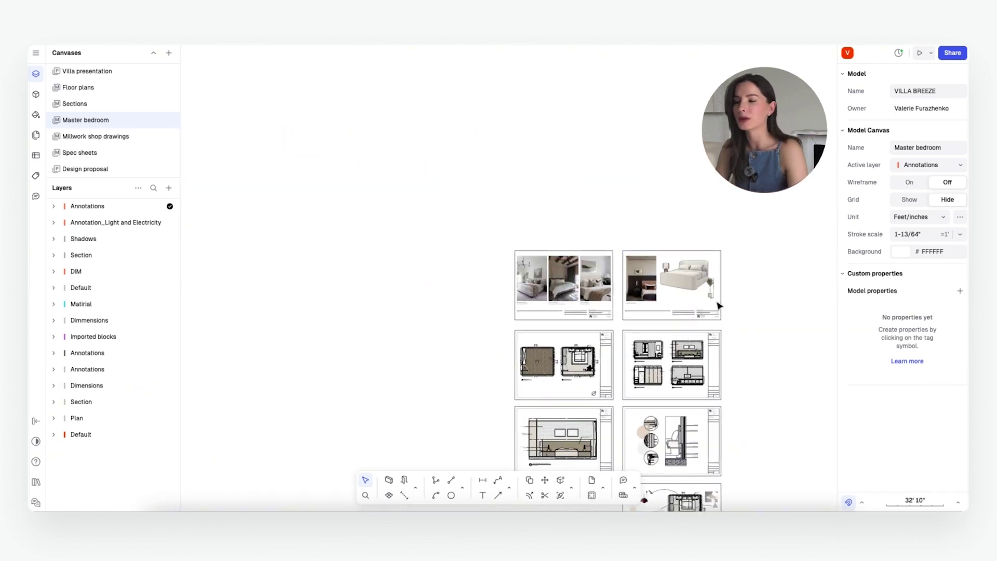
{"action": "scroll", "coordinate": [655, 296], "scroll_direction": "up", "scroll_amount": 5}
{"action": "scroll", "coordinate": [475, 281], "scroll_direction": "up", "scroll_amount": 1}
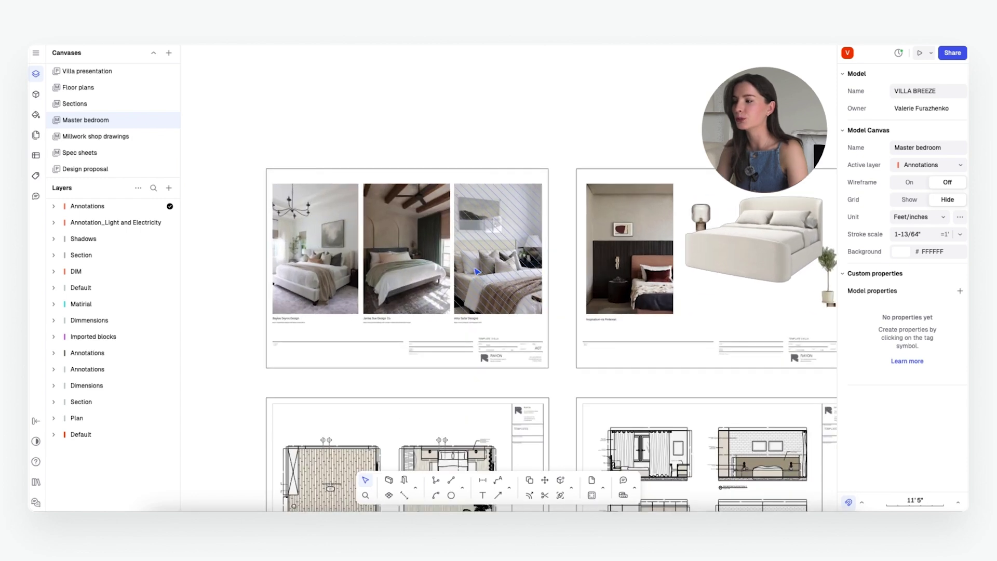
{"action": "scroll", "coordinate": [467, 374], "scroll_direction": "up", "scroll_amount": 1}
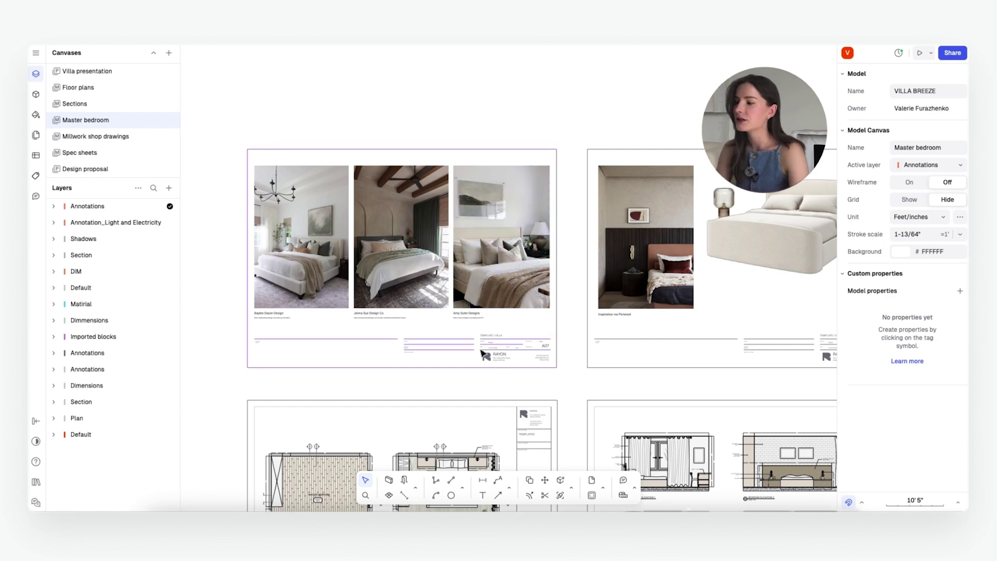
{"action": "scroll", "coordinate": [482, 353], "scroll_direction": "up", "scroll_amount": 1}
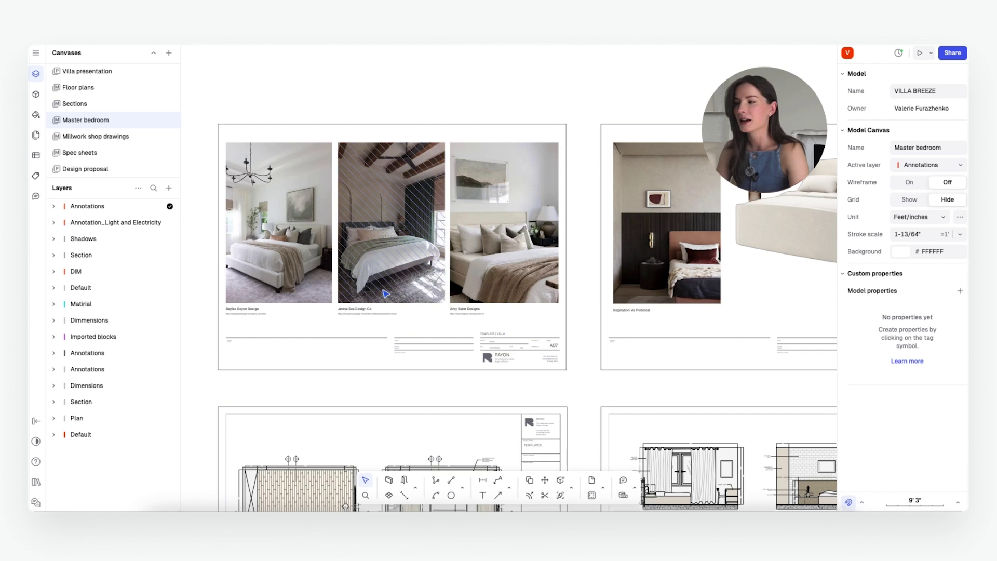
{"action": "scroll", "coordinate": [514, 333], "scroll_direction": "down", "scroll_amount": 5, "text": "ctrl"}
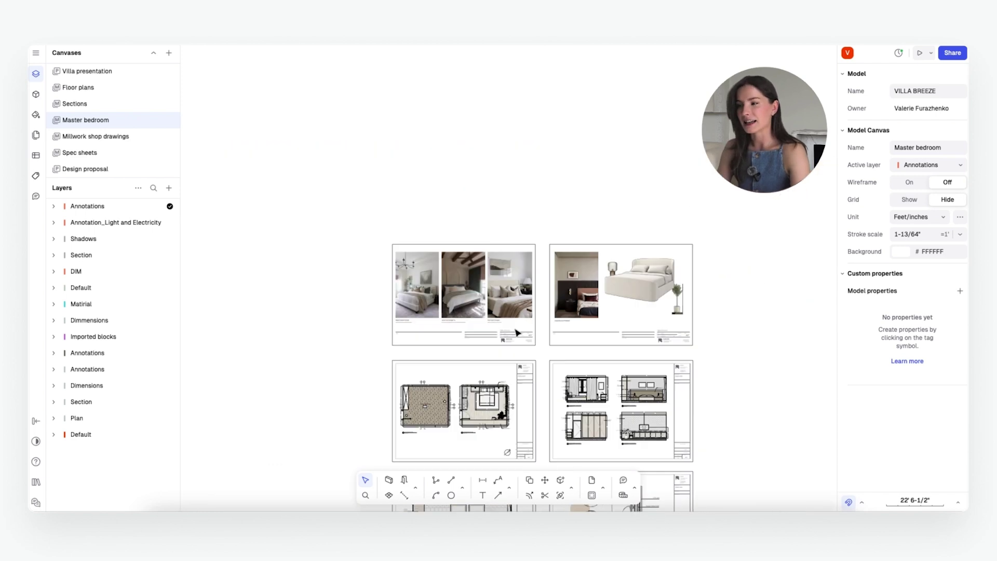
{"action": "scroll", "coordinate": [515, 332], "scroll_direction": "up", "scroll_amount": 4, "text": "ctrl"}
{"action": "scroll", "coordinate": [517, 332], "scroll_direction": "up", "scroll_amount": 2, "text": "ctrl"}
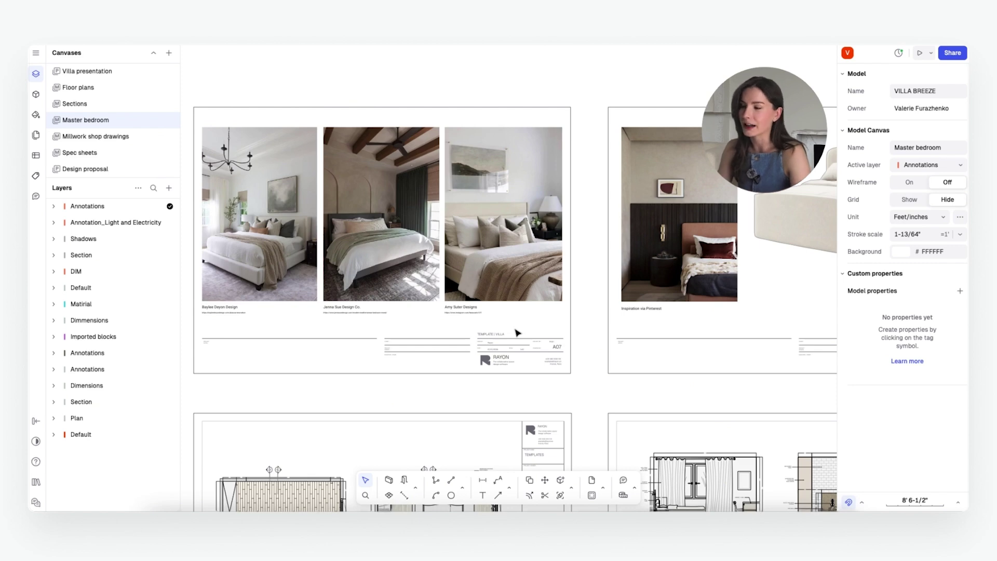
Step: Examine the second mood board sheet with the Pinterest bedroom photo, lamp, bed and potted tree
{"action": "scroll", "coordinate": [516, 332], "scroll_direction": "down", "scroll_amount": 3, "text": "ctrl"}
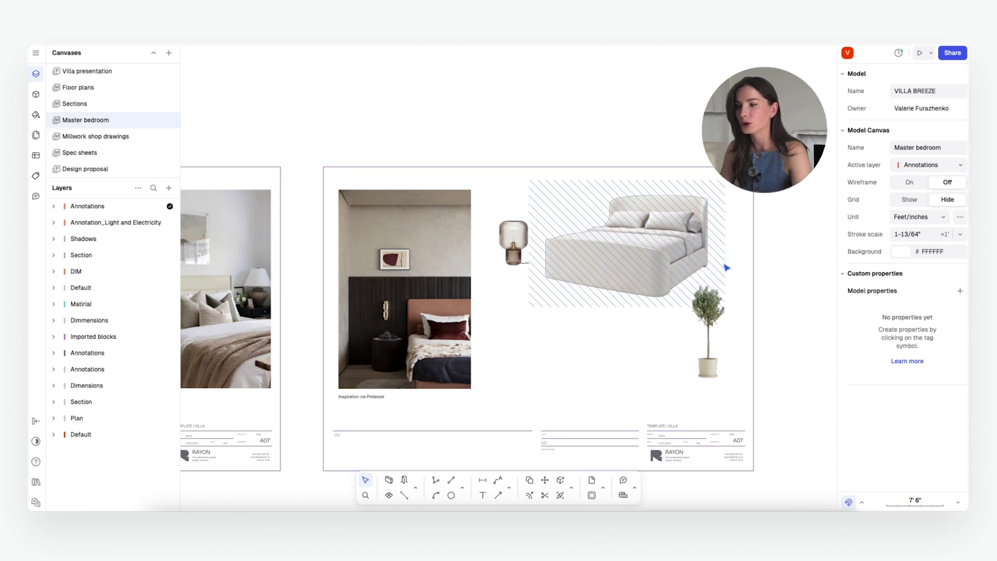
{"action": "scroll", "coordinate": [803, 403], "scroll_direction": "up", "scroll_amount": 1, "text": "ctrl"}
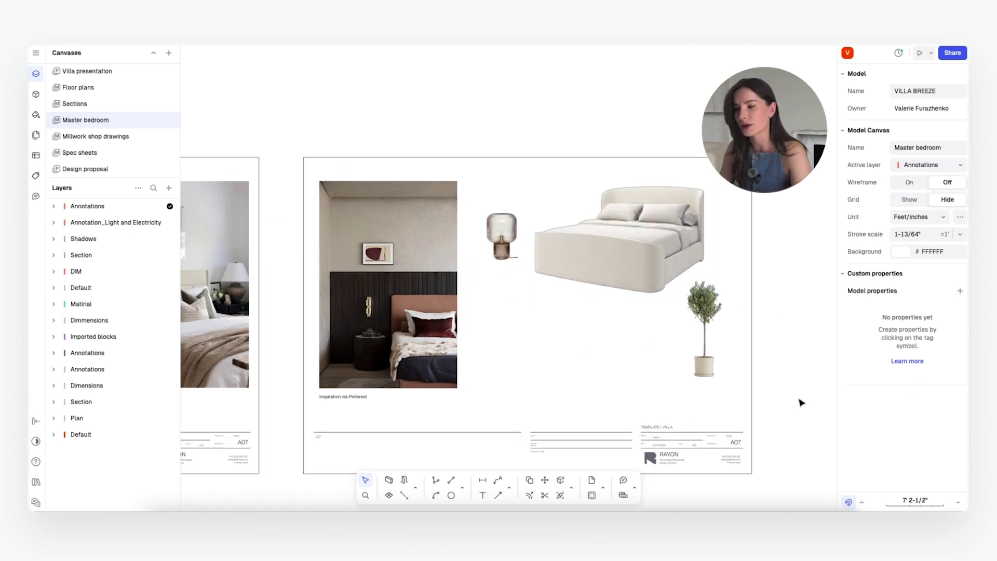
{"action": "scroll", "coordinate": [810, 414], "scroll_direction": "down", "scroll_amount": 1, "text": "ctrl"}
{"action": "scroll", "coordinate": [812, 416], "scroll_direction": "up", "scroll_amount": 1, "text": "ctrl"}
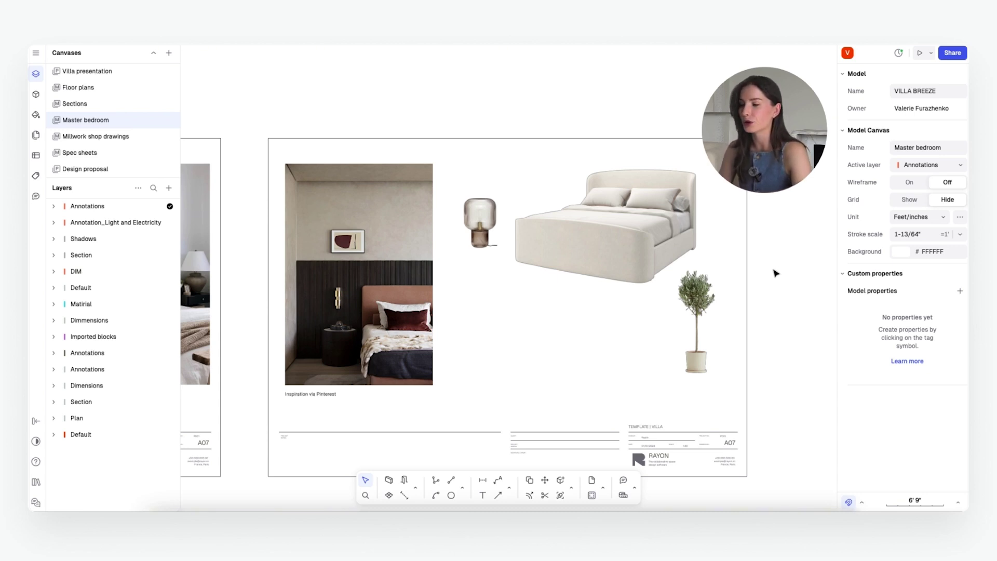
{"action": "scroll", "coordinate": [774, 306], "scroll_direction": "down", "scroll_amount": 1}
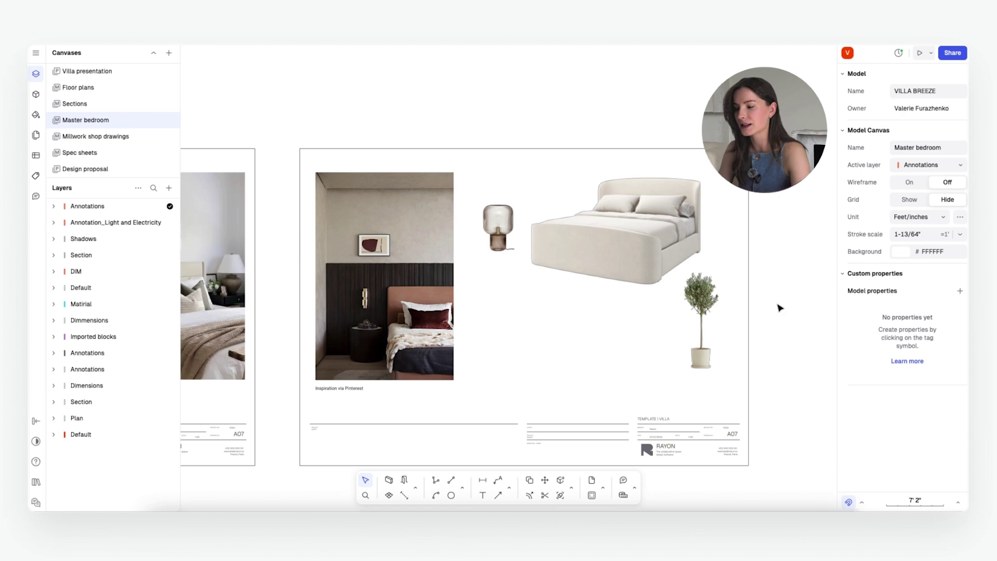
{"action": "left_click", "coordinate": [411, 318]}
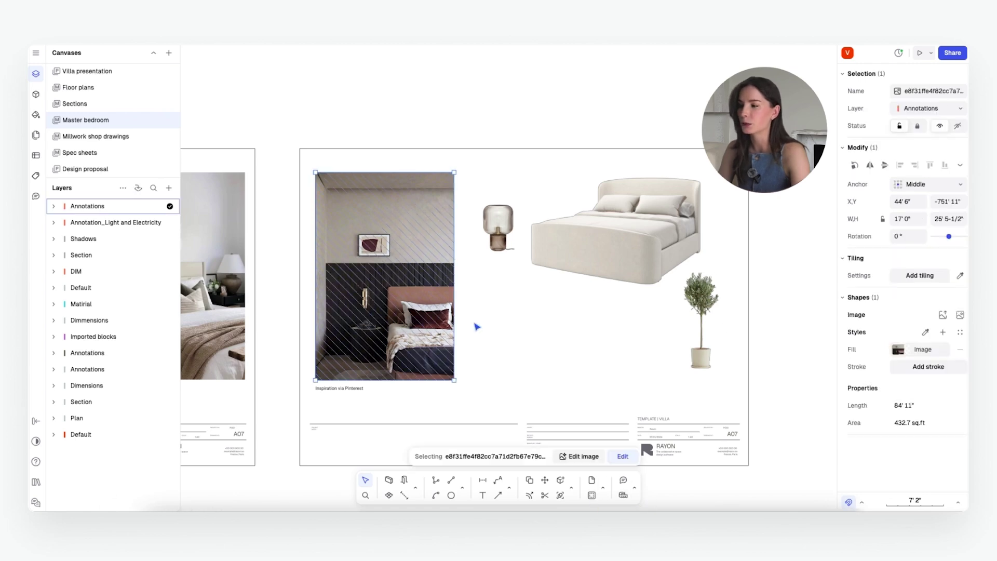
{"action": "left_click", "coordinate": [473, 324]}
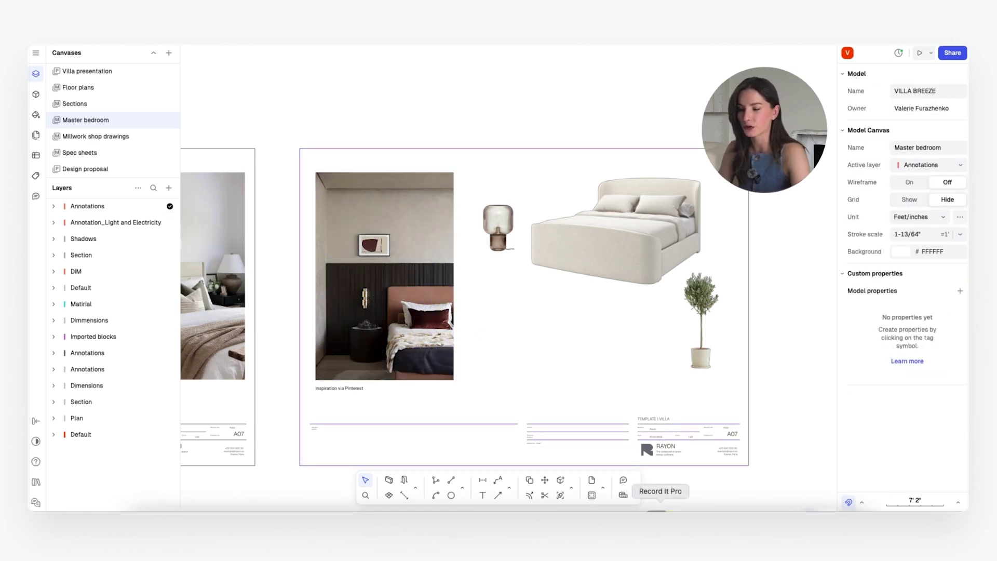
Step: Switch to Chrome, close the moodboard search window, and copy the Pinterest photo of the bed with the marble nightstand
{"action": "left_click", "coordinate": [591, 508]}
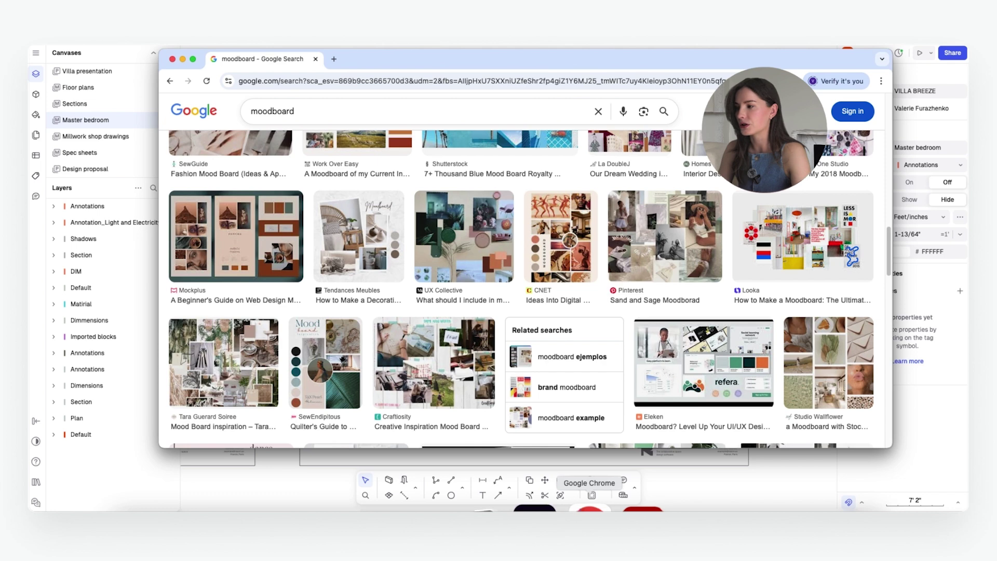
{"action": "left_click", "coordinate": [173, 59]}
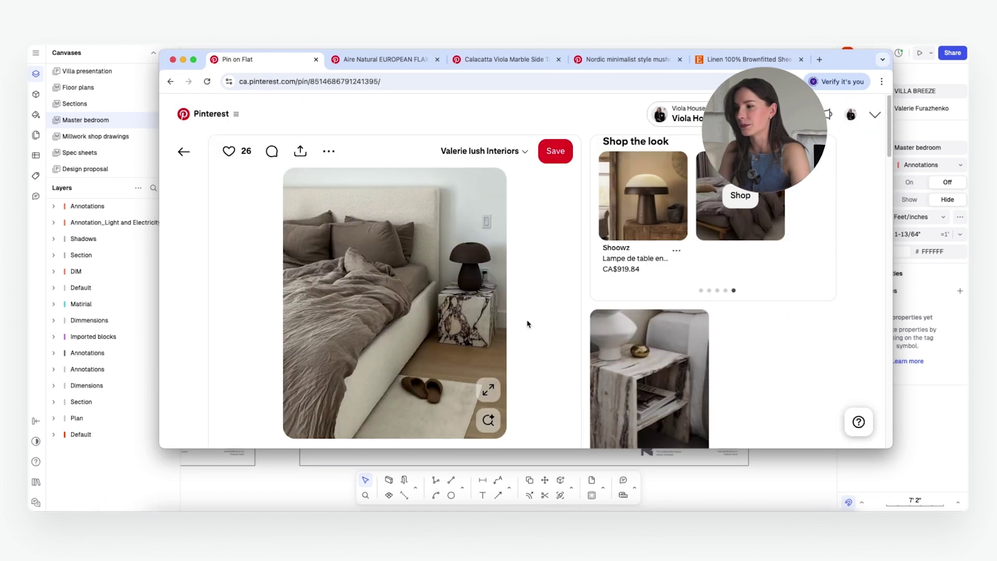
{"action": "scroll", "coordinate": [527, 333], "scroll_direction": "down", "scroll_amount": 1}
{"action": "scroll", "coordinate": [528, 339], "scroll_direction": "up", "scroll_amount": 1}
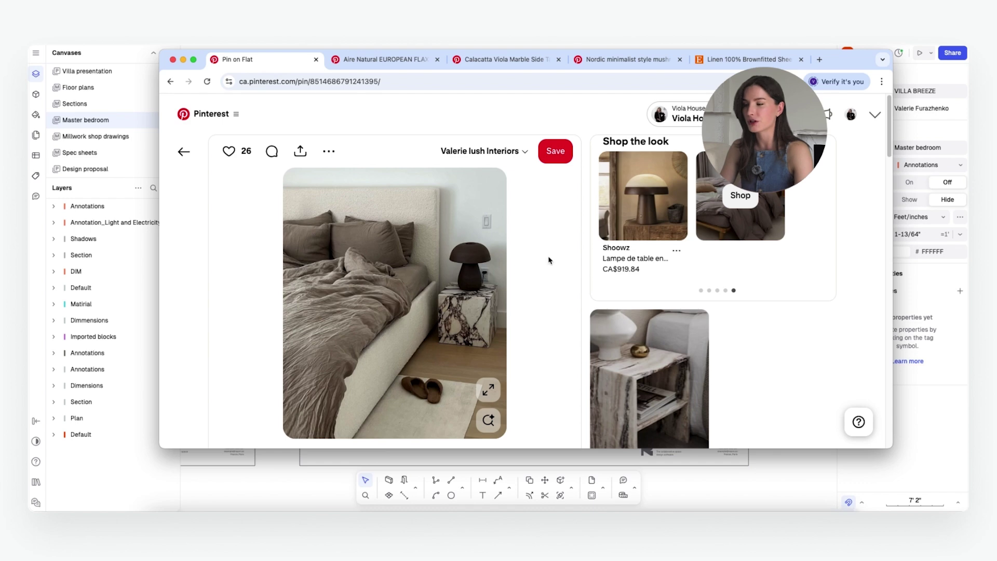
{"action": "right_click", "coordinate": [408, 227]}
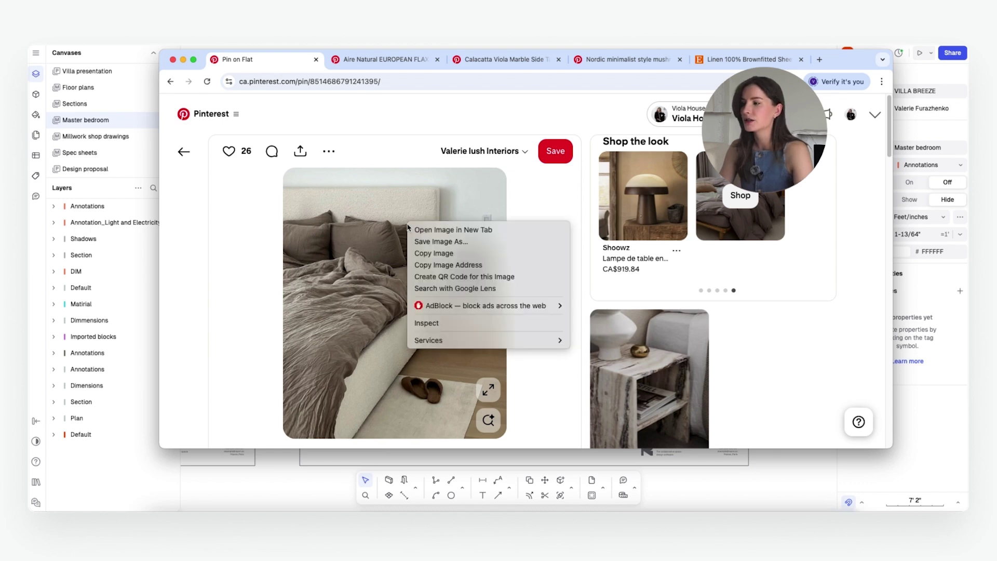
{"action": "left_click", "coordinate": [426, 254]}
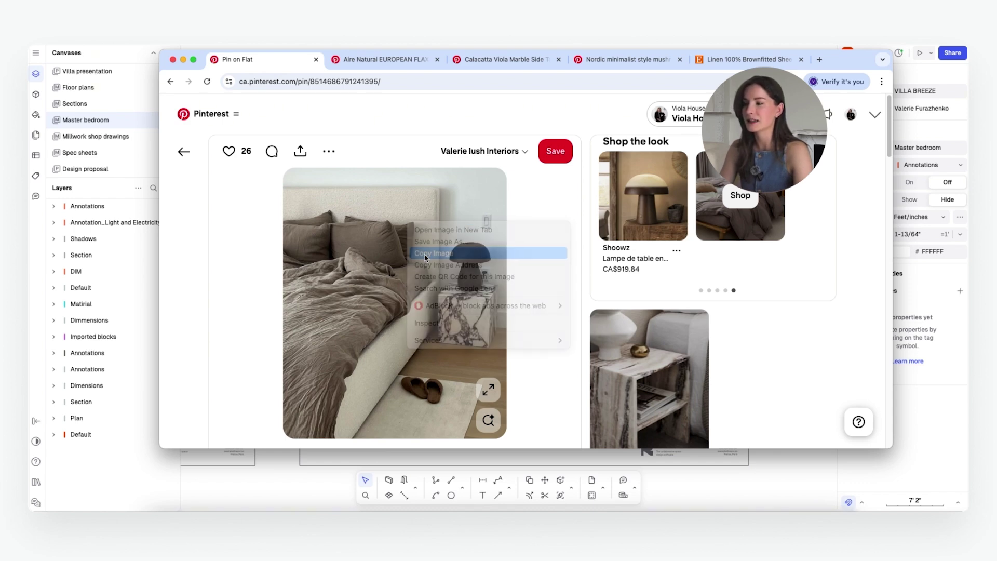
Step: Paste the copied photo onto the second mood board sheet in Rayon, in place of the old bedroom photo
{"action": "left_click", "coordinate": [296, 463]}
{"action": "right_click", "coordinate": [511, 306]}
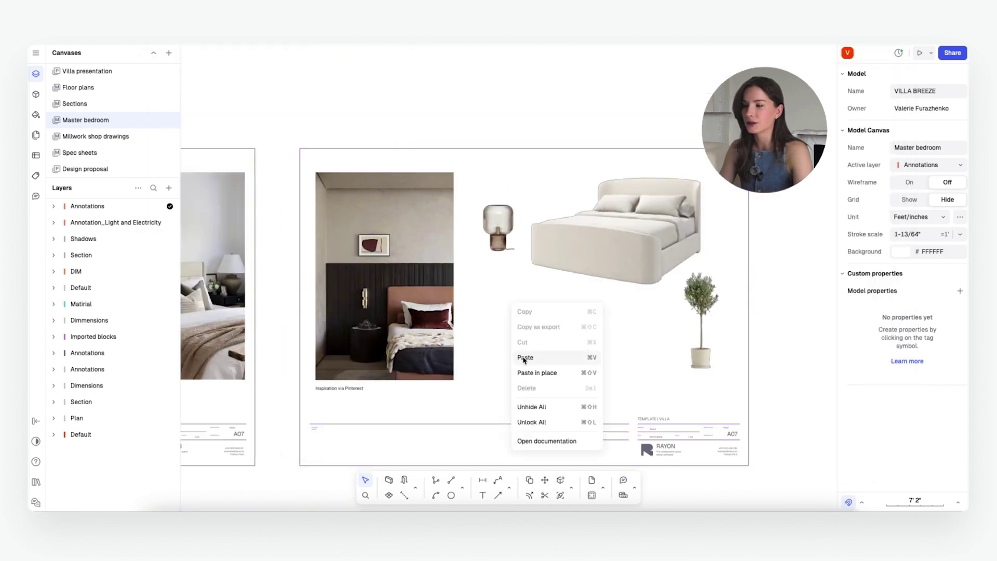
{"action": "left_click", "coordinate": [524, 358]}
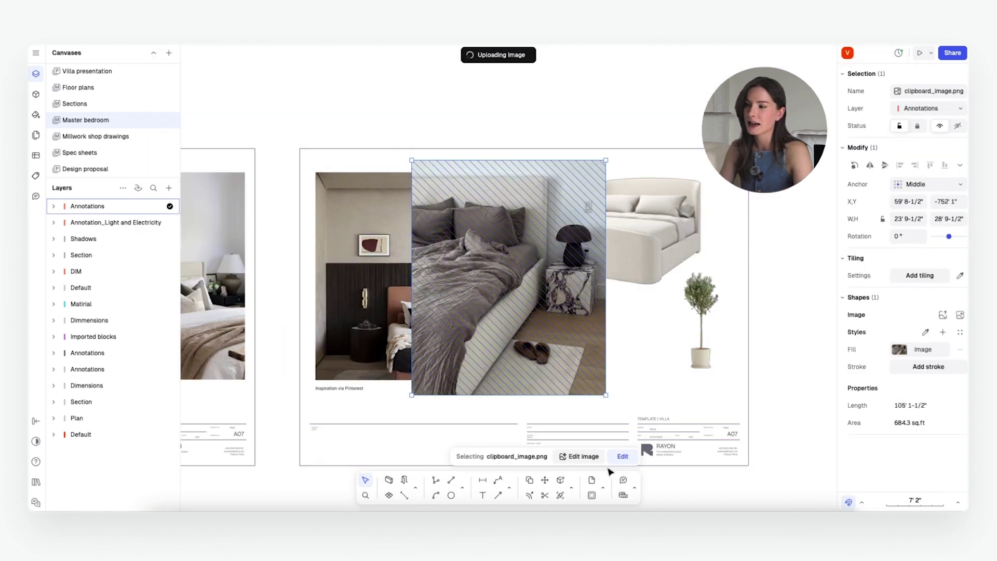
{"action": "left_click_drag", "start_coordinate": [520, 316], "coordinate": [403, 338]}
{"action": "left_click", "coordinate": [377, 322]}
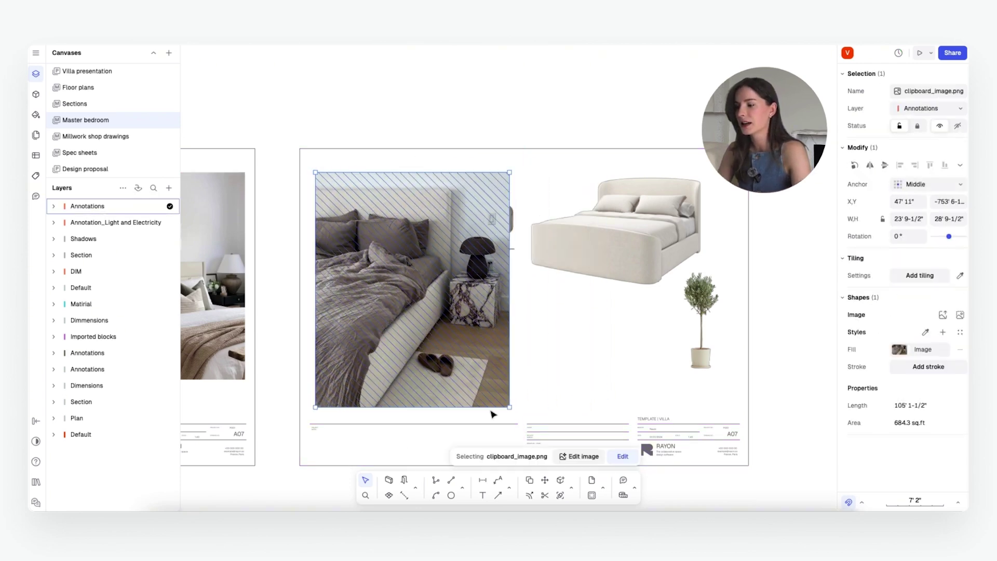
Step: Scale the pasted bedroom photo down proportionally and position it just above the "Inspiration via Pinterest" caption
{"action": "left_click_drag", "start_coordinate": [507, 406], "coordinate": [445, 359]}
{"action": "left_click_drag", "start_coordinate": [408, 296], "coordinate": [408, 319]}
{"action": "left_click", "coordinate": [750, 340]}
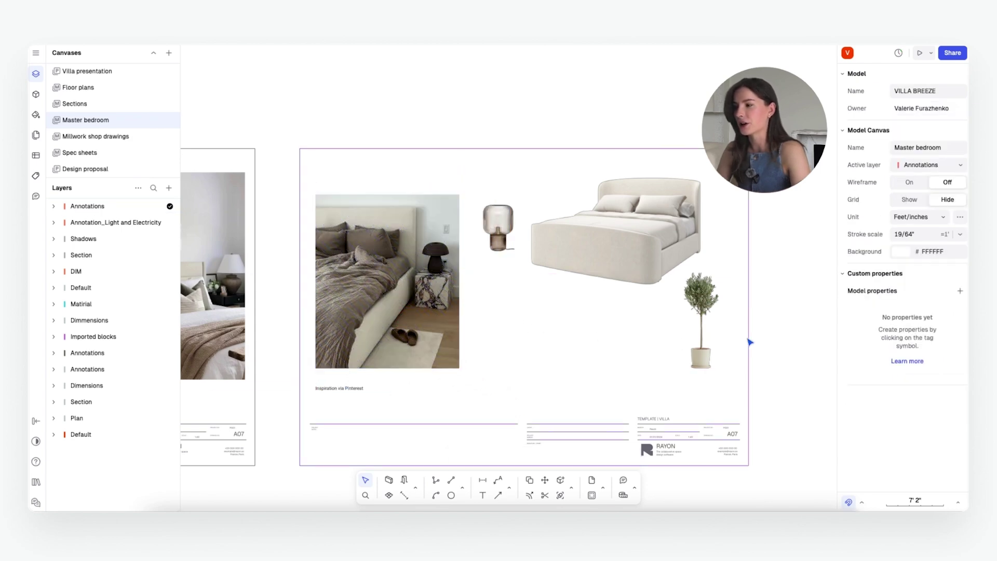
Step: Delete the table lamp image from the second sheet and shift the bed image slightly down and left
{"action": "scroll", "coordinate": [524, 325], "scroll_direction": "down", "scroll_amount": 1}
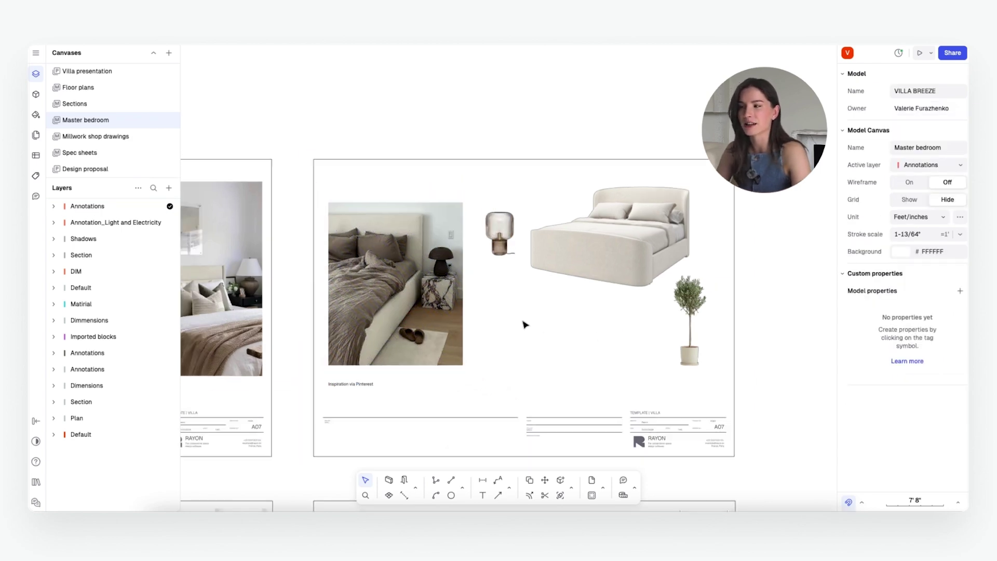
{"action": "scroll", "coordinate": [525, 324], "scroll_direction": "down", "scroll_amount": 2}
{"action": "scroll", "coordinate": [525, 324], "scroll_direction": "up", "scroll_amount": 3}
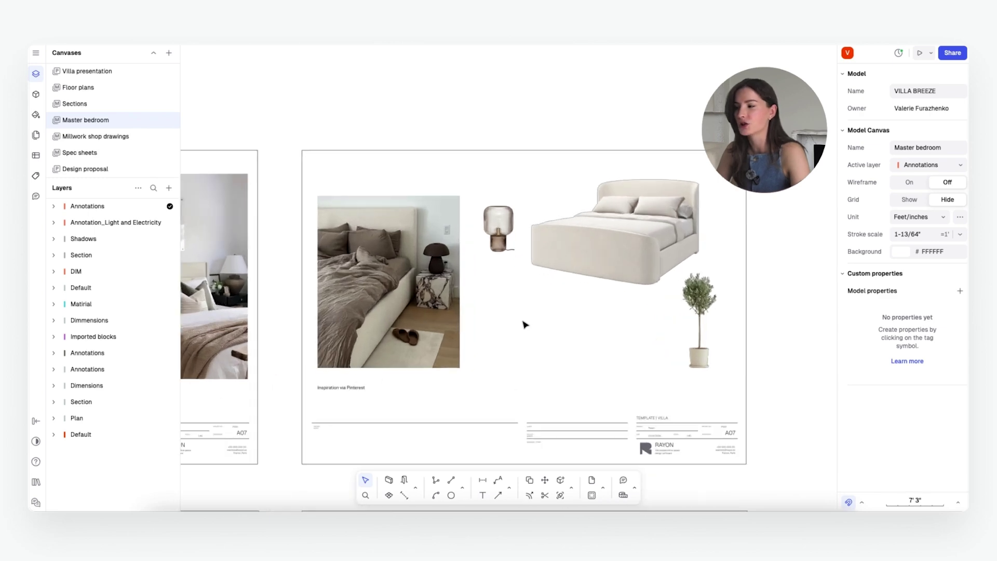
{"action": "scroll", "coordinate": [519, 318], "scroll_direction": "down", "scroll_amount": 5}
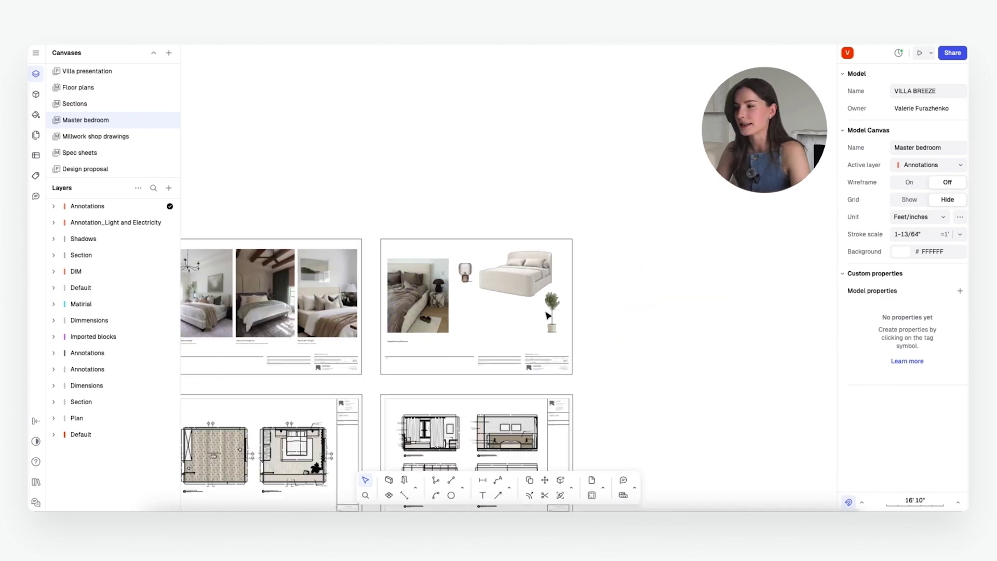
{"action": "scroll", "coordinate": [442, 307], "scroll_direction": "up", "scroll_amount": 6}
{"action": "left_click", "coordinate": [486, 192]}
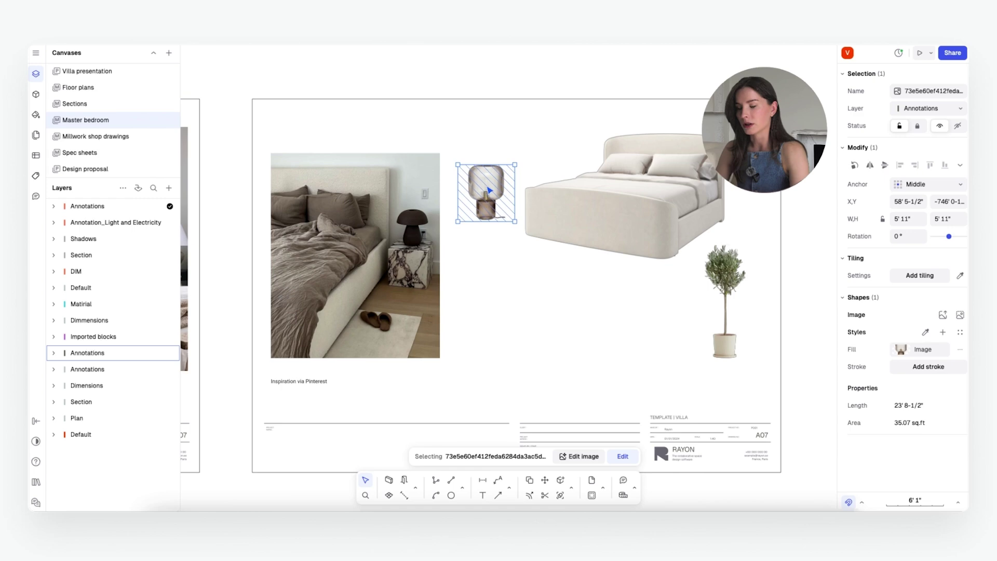
{"action": "key", "text": "Delete"}
{"action": "left_click_drag", "start_coordinate": [675, 215], "coordinate": [650, 231]}
{"action": "left_click", "coordinate": [562, 327]}
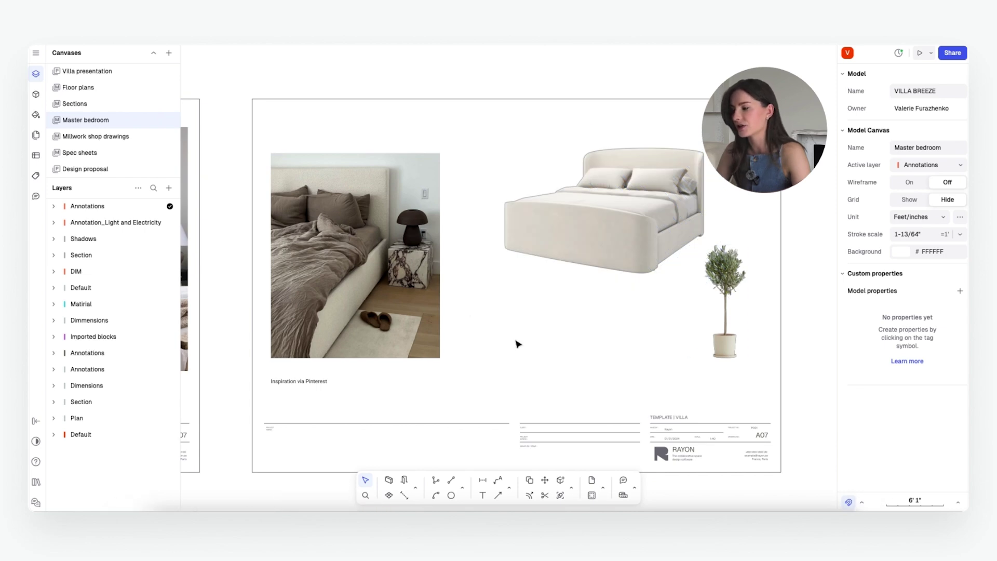
Step: Insert Mirage+Wallpaper.jpg from the Finder materials folder onto the second mood board sheet
{"action": "left_click", "coordinate": [200, 514]}
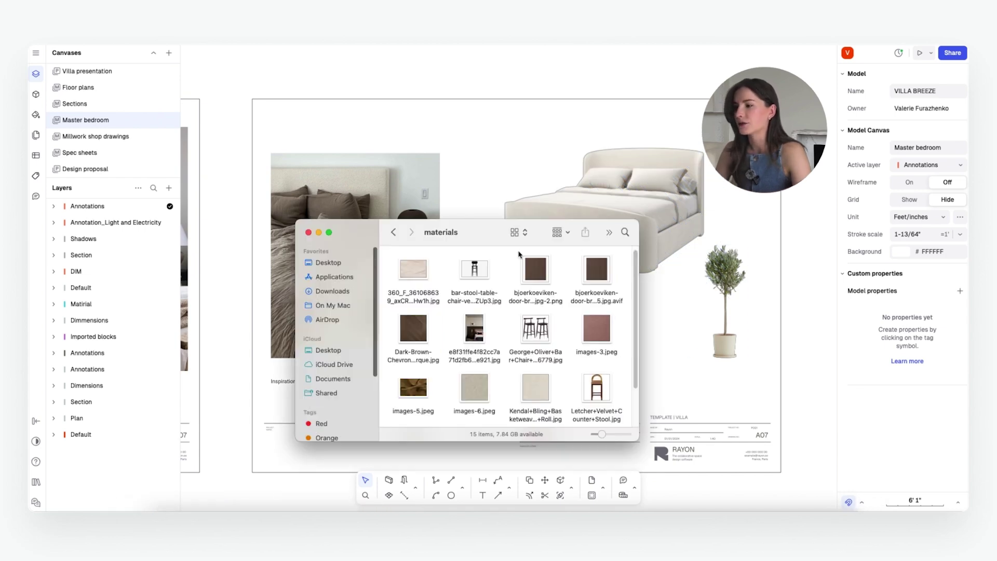
{"action": "scroll", "coordinate": [482, 325], "scroll_direction": "down", "scroll_amount": 2}
{"action": "scroll", "coordinate": [482, 324], "scroll_direction": "down", "scroll_amount": 2}
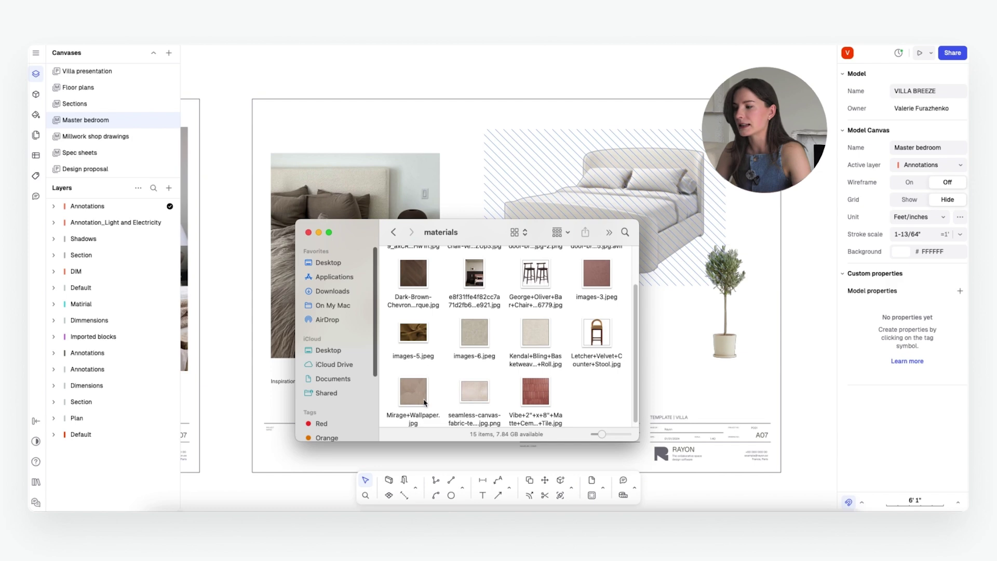
{"action": "left_click_drag", "start_coordinate": [418, 397], "coordinate": [477, 165]}
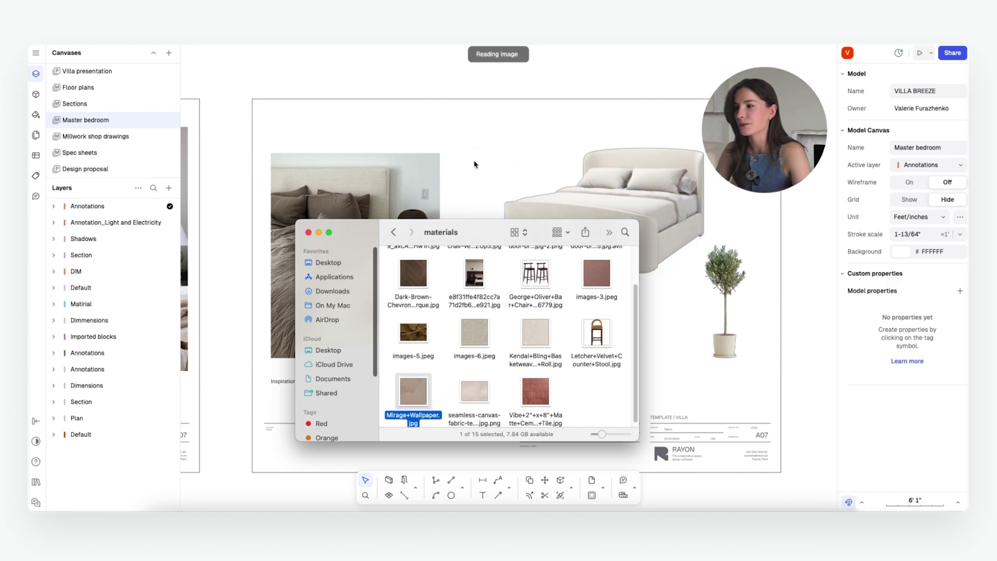
Step: Scale the wallpaper swatch down proportionally to about 10' 7" square and place it over the bed's upper-left area
{"action": "left_click_drag", "start_coordinate": [474, 247], "coordinate": [540, 189]}
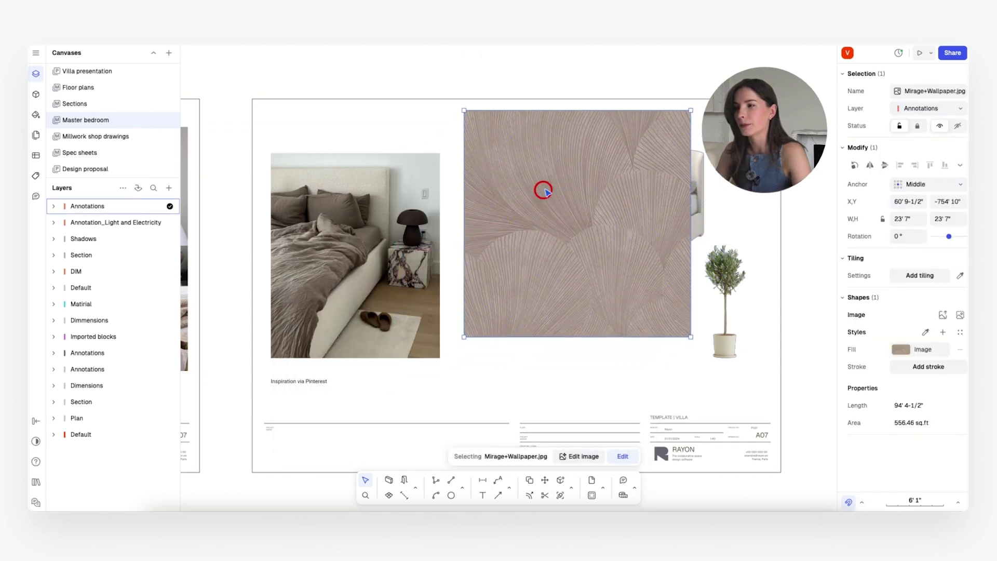
{"action": "left_click_drag", "start_coordinate": [691, 334], "coordinate": [567, 230]}
{"action": "key", "text": "Escape"}
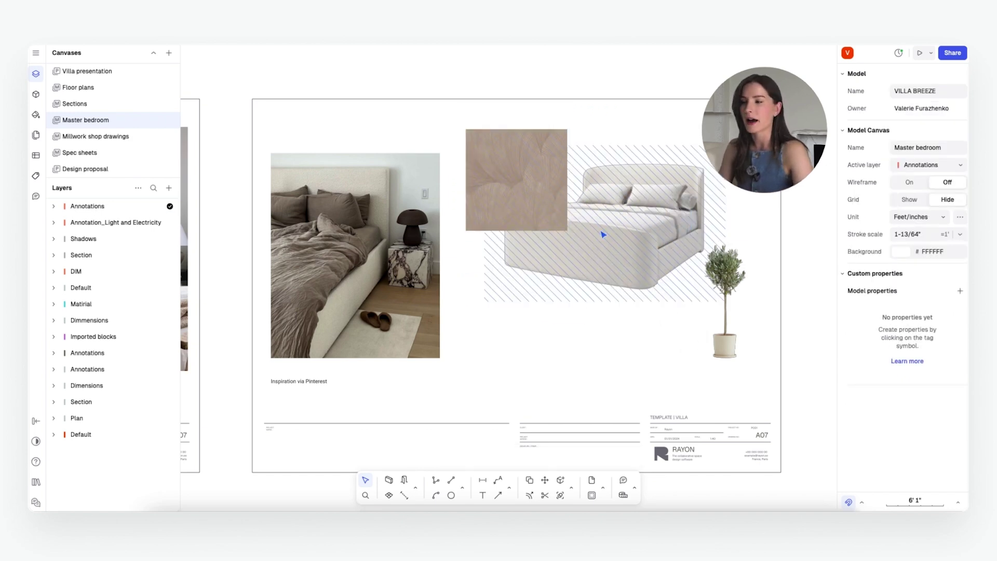
Step: Bring the bed image forward so it sits in front of the wallpaper swatch
{"action": "left_click", "coordinate": [622, 235]}
{"action": "right_click", "coordinate": [622, 196]}
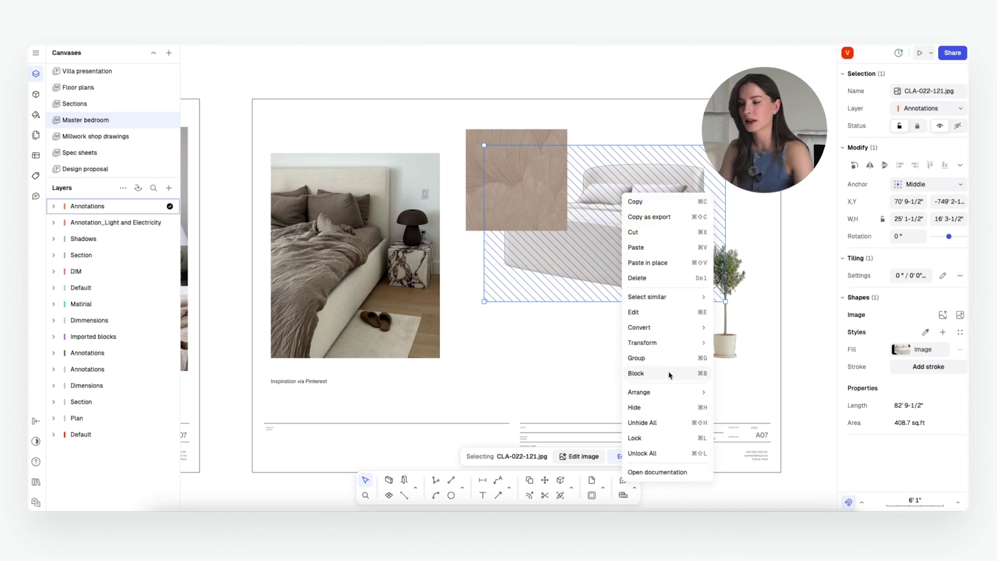
{"action": "mouse_move", "coordinate": [642, 398]}
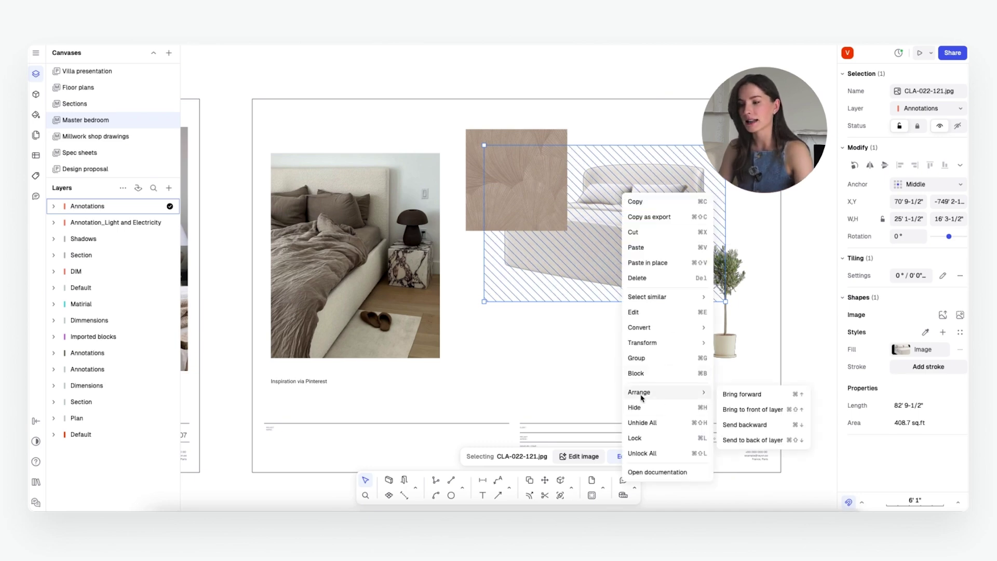
{"action": "left_click", "coordinate": [765, 394]}
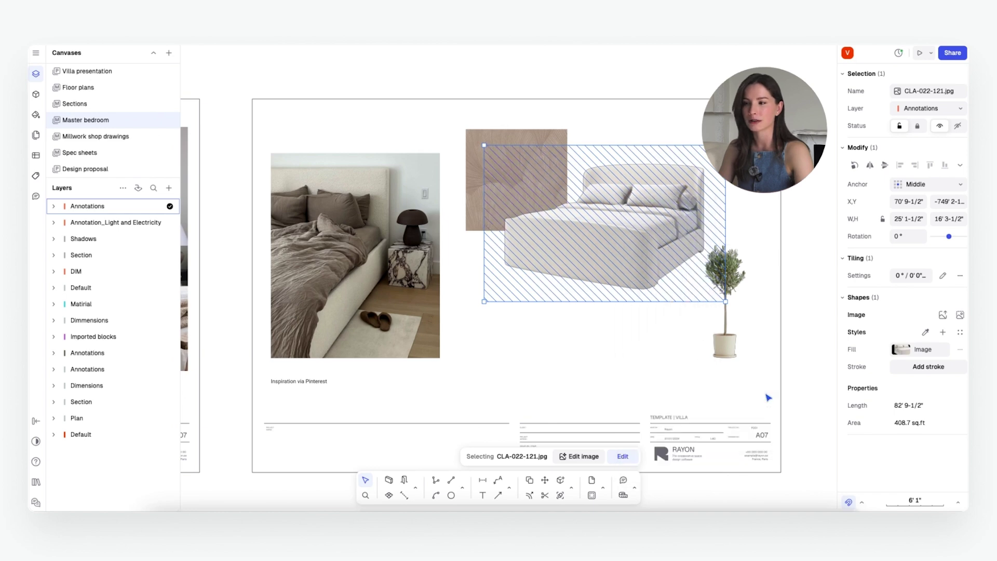
{"action": "left_click", "coordinate": [784, 323]}
Step: Shift the wallpaper swatch to the right so it sits partly behind the bed's headboard
{"action": "left_click", "coordinate": [508, 167]}
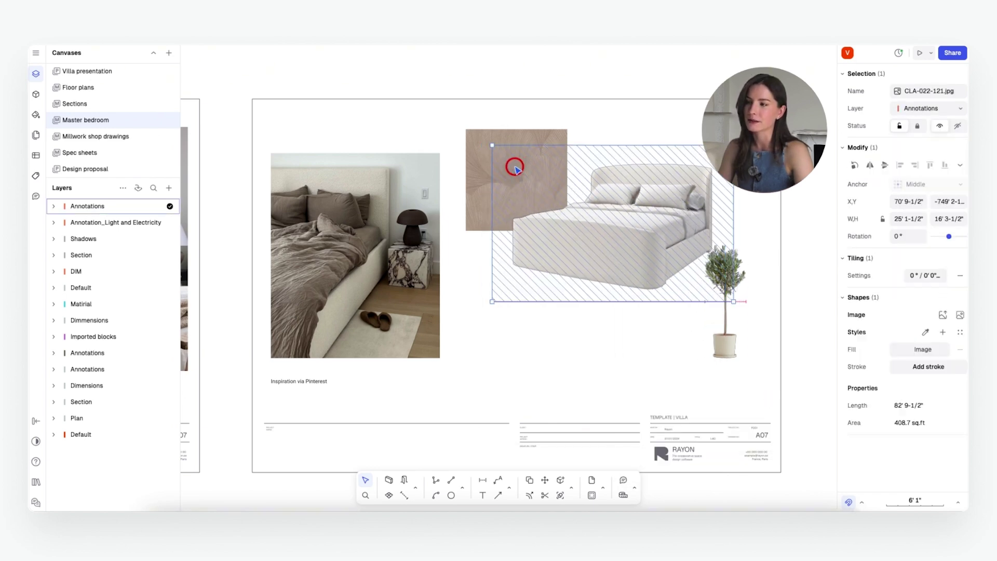
{"action": "left_click_drag", "start_coordinate": [494, 138], "coordinate": [545, 138]}
{"action": "left_click", "coordinate": [501, 174]}
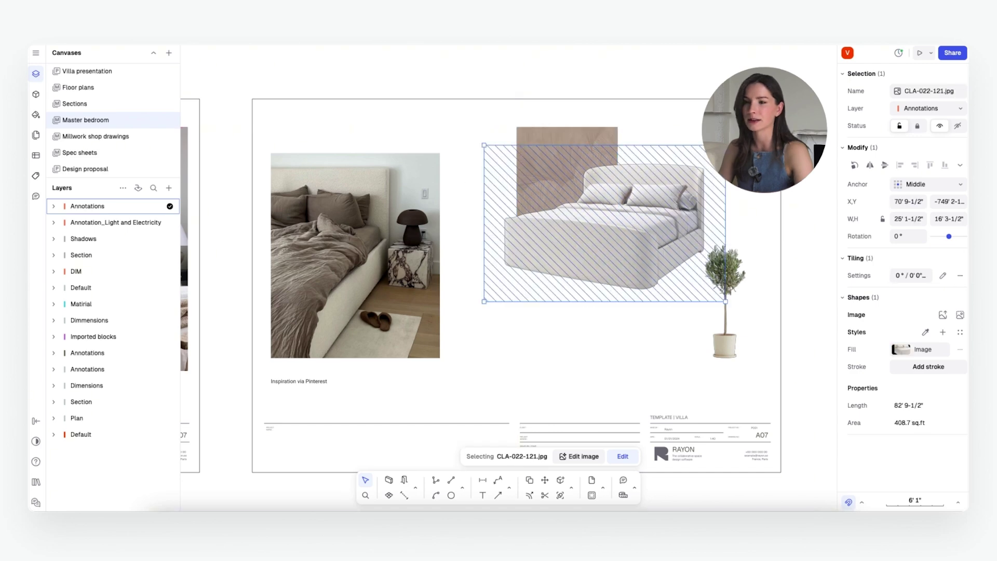
{"action": "left_click", "coordinate": [731, 146]}
{"action": "left_click", "coordinate": [717, 154]}
{"action": "key", "text": "Escape"}
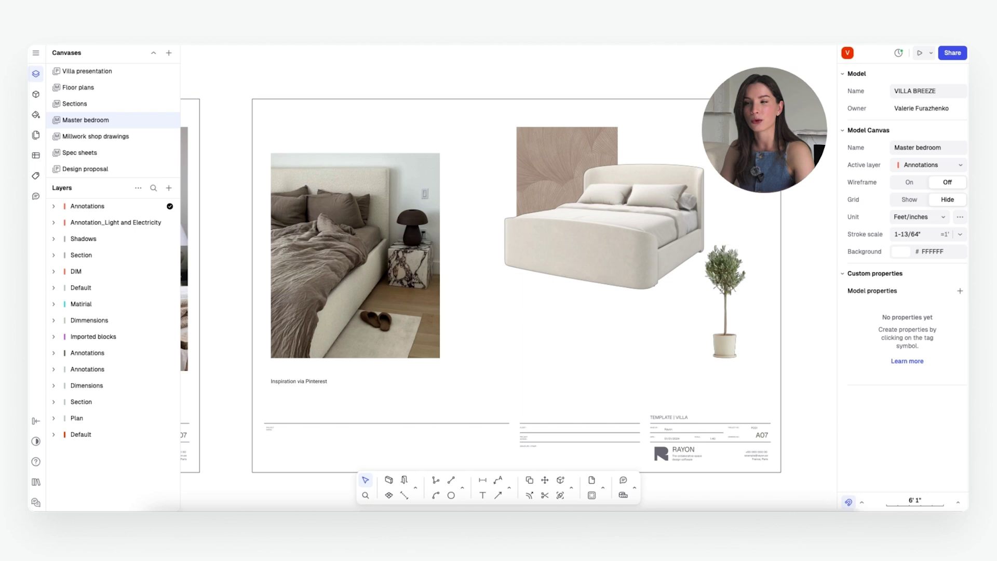
Step: Check which layer the bed image and the wallpaper swatch are assigned to
{"action": "left_click", "coordinate": [599, 222]}
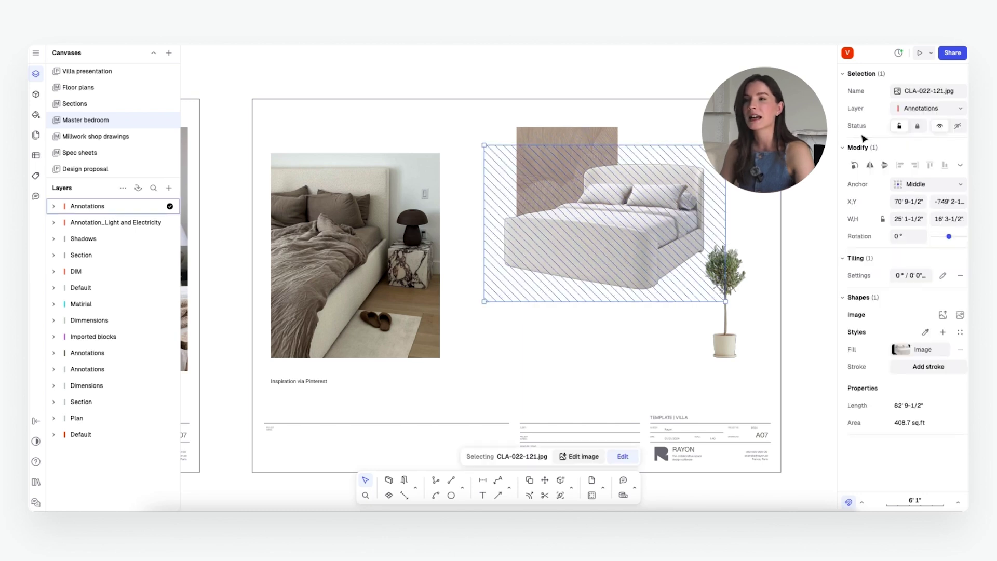
{"action": "left_click", "coordinate": [928, 109]}
{"action": "left_click", "coordinate": [929, 109]}
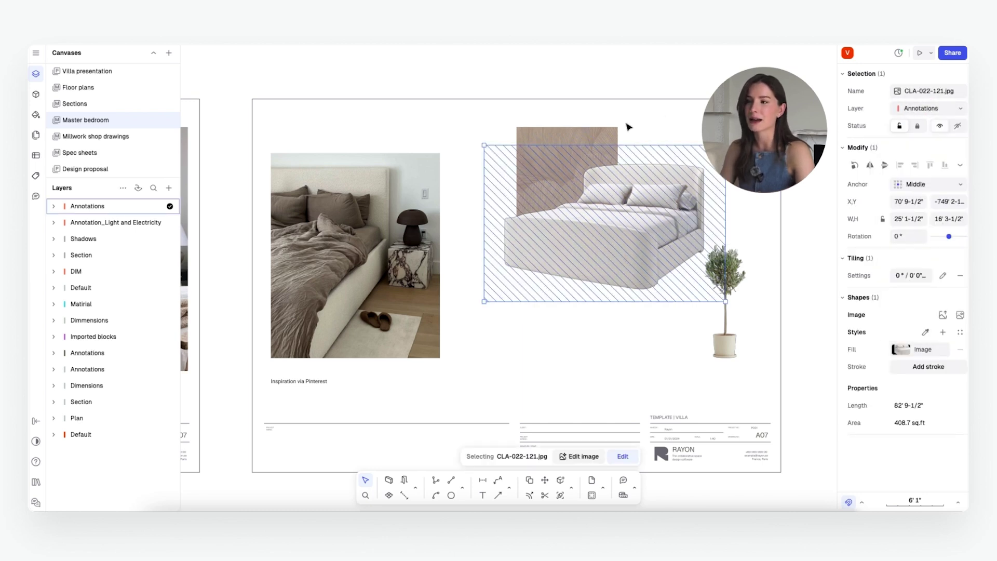
{"action": "left_click", "coordinate": [587, 140]}
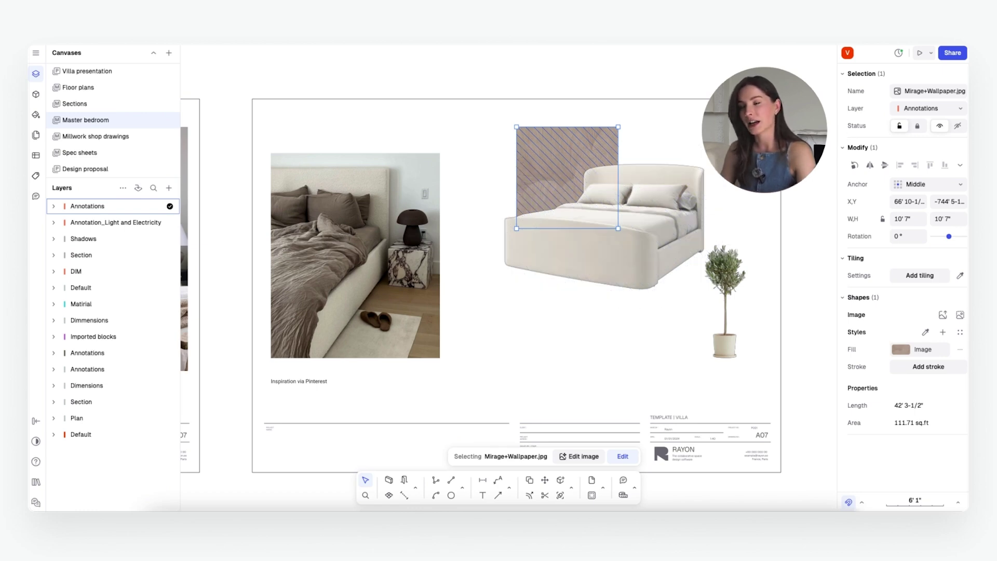
{"action": "mouse_move", "coordinate": [563, 134]}
{"action": "left_mouse_down"}
{"action": "mouse_move", "coordinate": [548, 139]}
{"action": "mouse_move", "coordinate": [569, 137]}
{"action": "left_mouse_up"}
{"action": "left_click", "coordinate": [496, 162]}
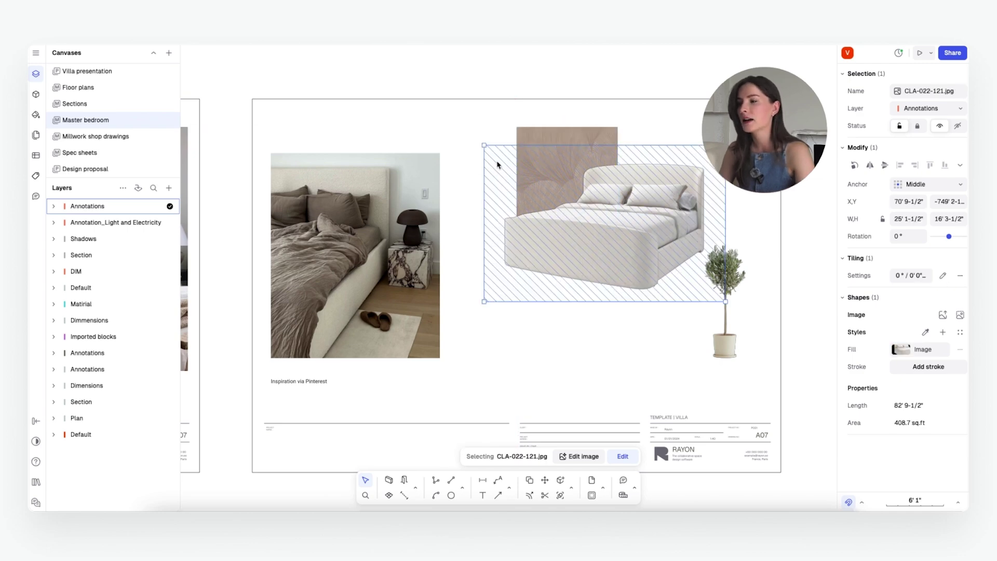
Step: Insert the Kendal+Bling Basketweave image from the materials folder as a 6' 3" swatch overlapping the wallpaper's lower-left corner, behind the bed
{"action": "left_click", "coordinate": [623, 357]}
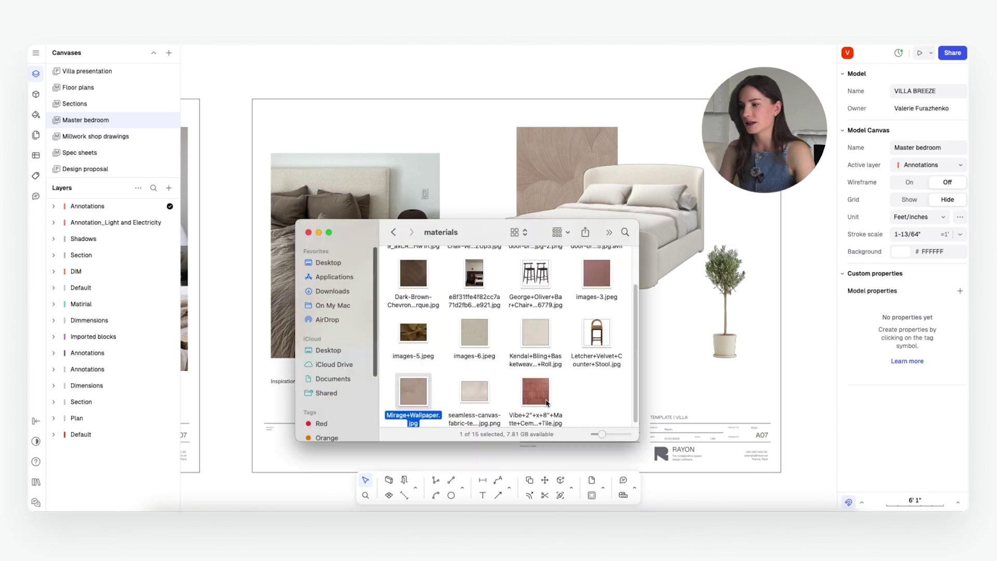
{"action": "left_click_drag", "start_coordinate": [539, 335], "coordinate": [490, 189]}
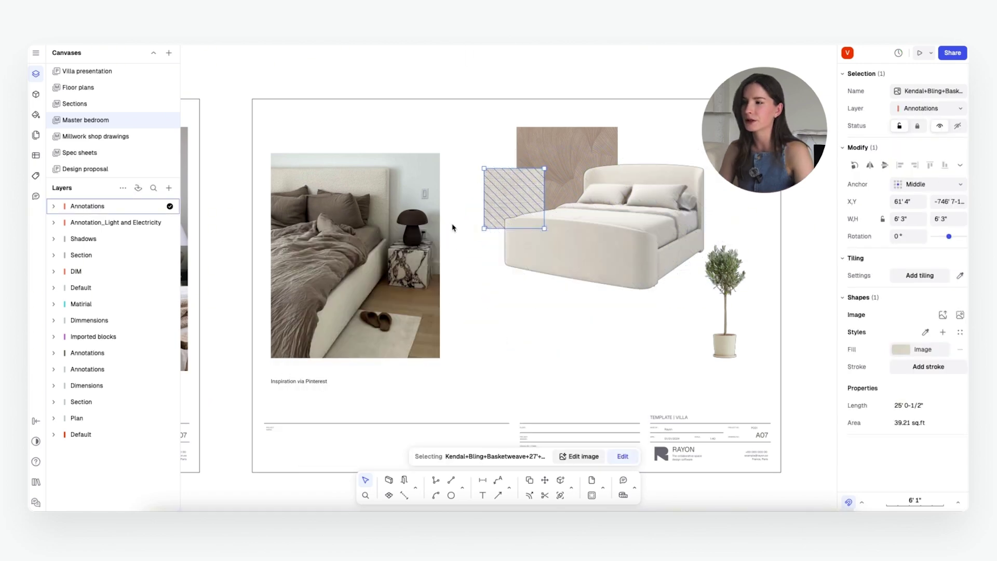
{"action": "left_click", "coordinate": [455, 223]}
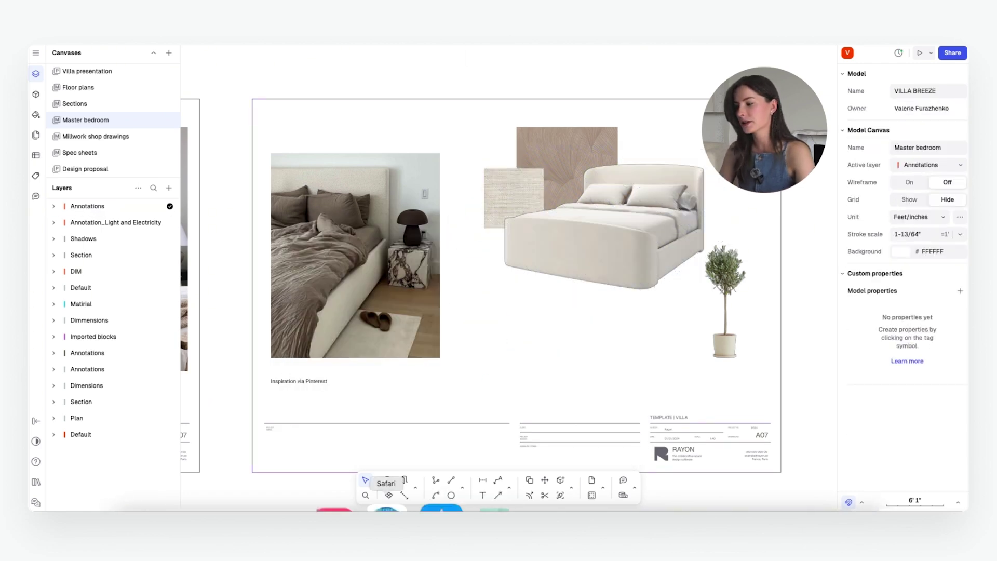
Step: Switch to Chrome and copy the taupe linen duvet cover photo from the Aire Natural EUROPEAN FLAX Pinterest pin
{"action": "left_click", "coordinate": [161, 507]}
{"action": "left_click", "coordinate": [685, 369]}
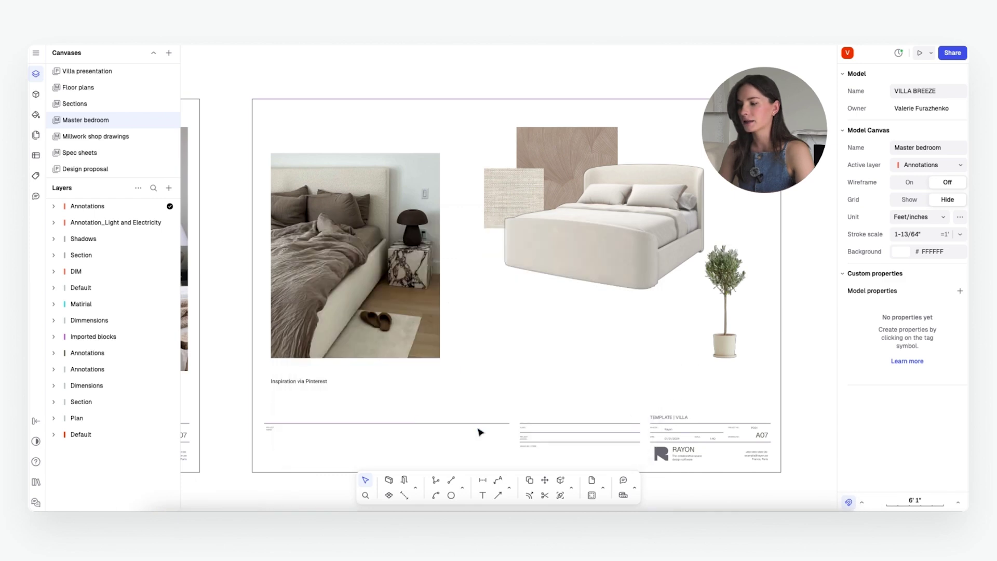
{"action": "left_click", "coordinate": [586, 509]}
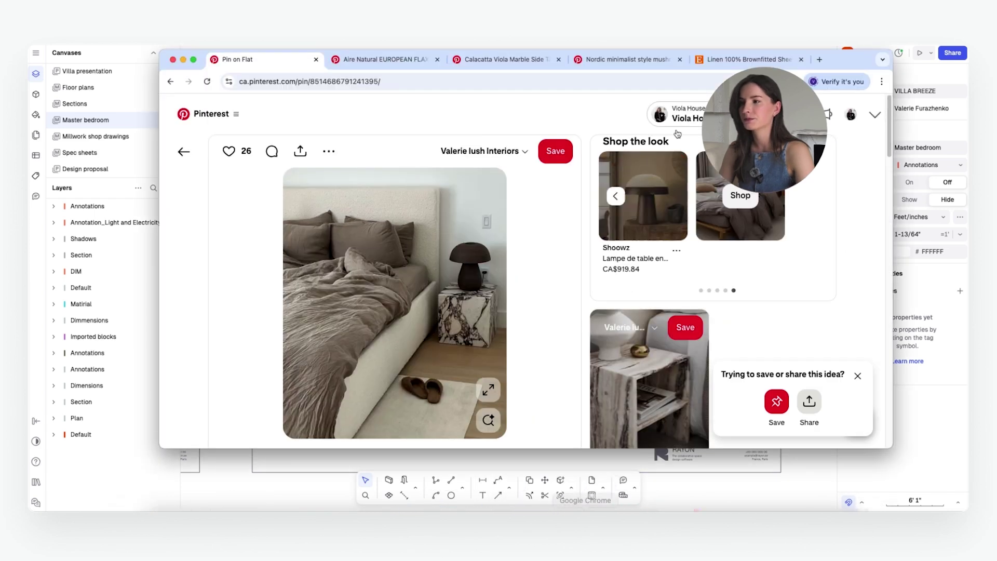
{"action": "left_click", "coordinate": [372, 57]}
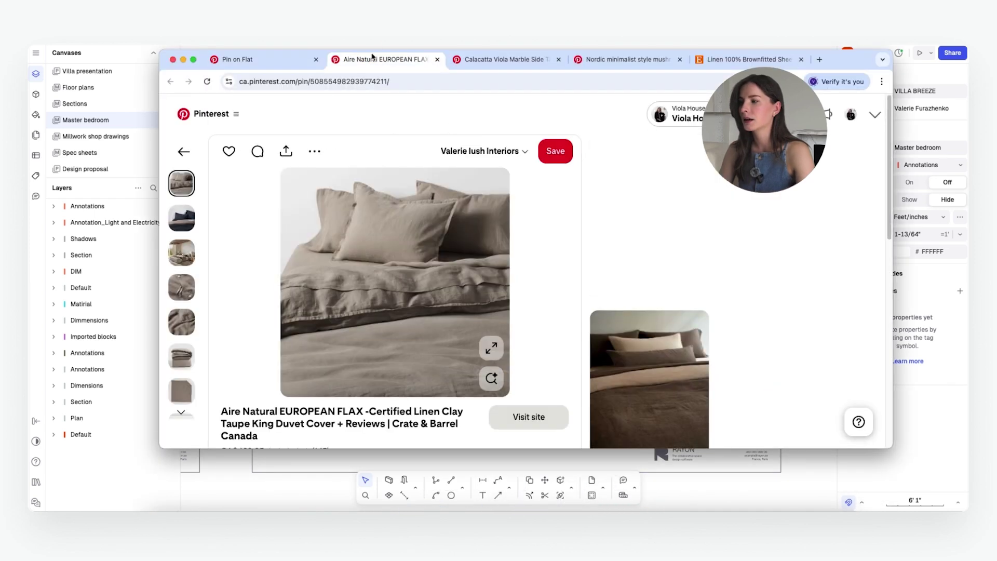
{"action": "right_click", "coordinate": [399, 240]}
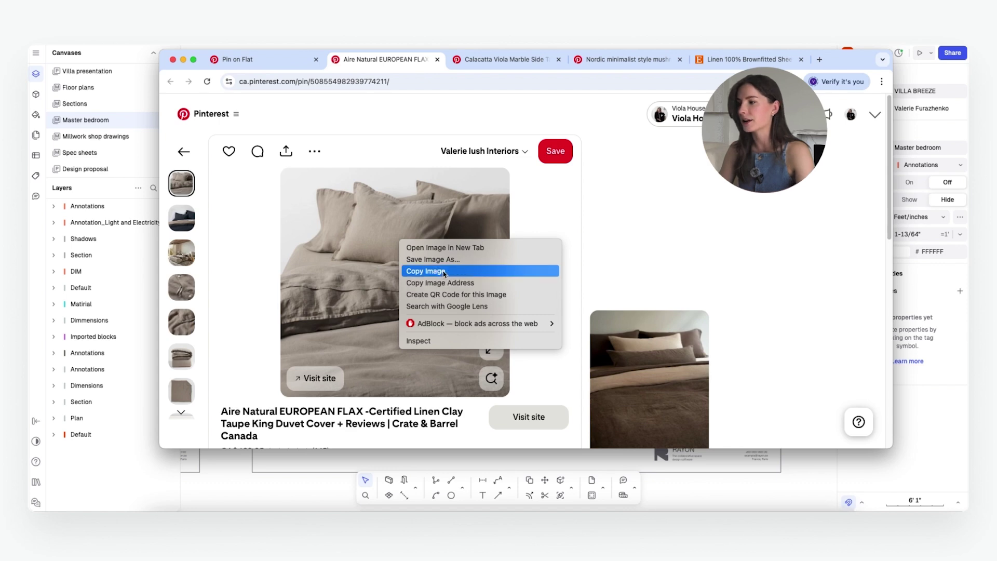
{"action": "left_click", "coordinate": [444, 271]}
Step: Return to Rayon and paste the copied duvet cover photo onto the second mood board sheet
{"action": "left_click", "coordinate": [923, 393]}
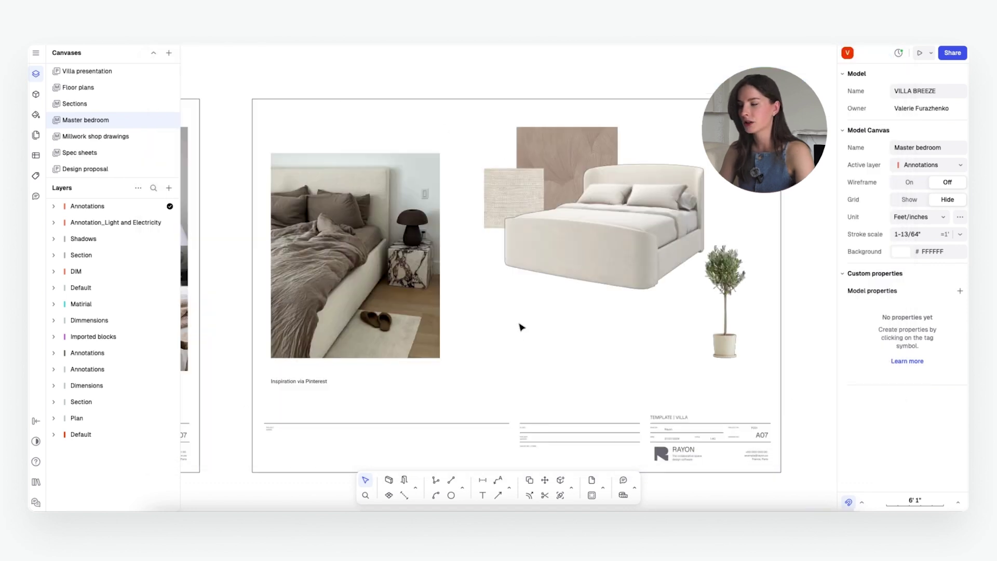
{"action": "right_click", "coordinate": [565, 321]}
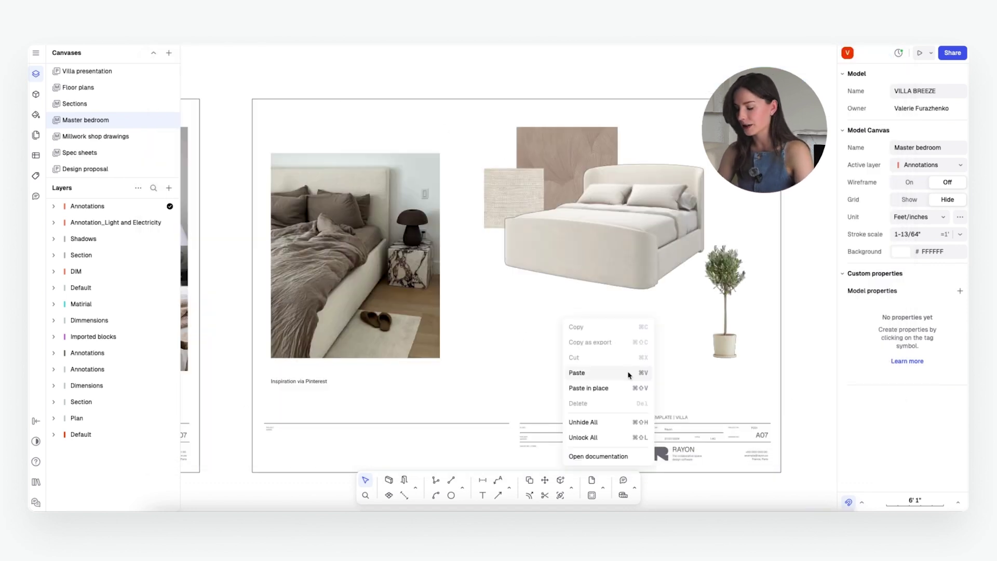
{"action": "right_click", "coordinate": [522, 297]}
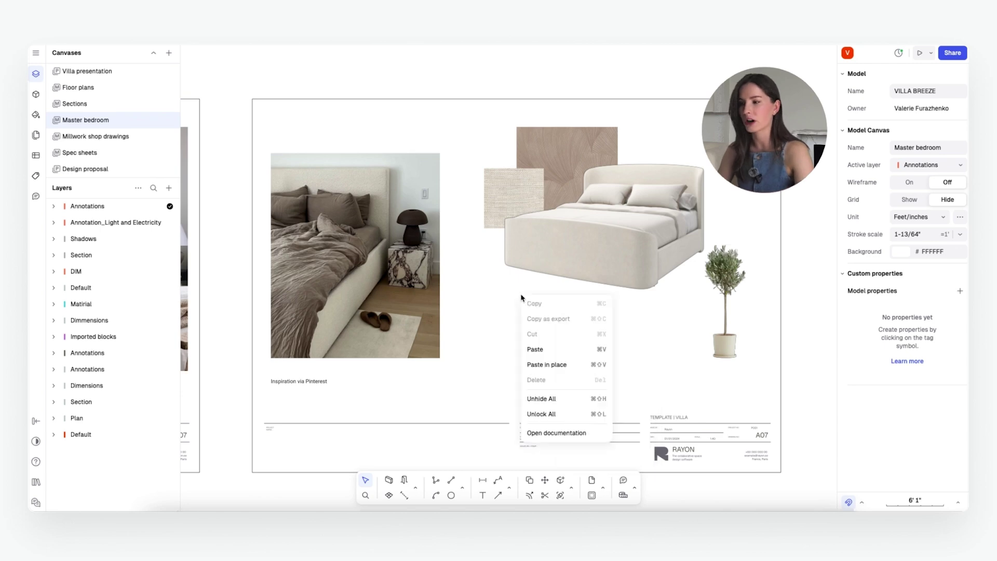
{"action": "left_click", "coordinate": [535, 349]}
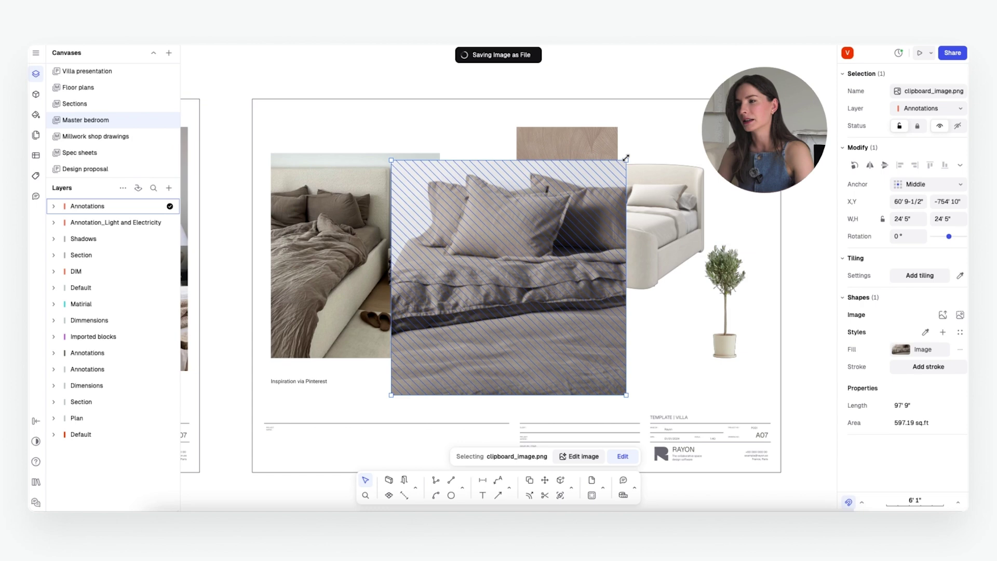
Step: Scale the bedding photo down proportionally to about 13' square and move it below the bed image
{"action": "left_click_drag", "start_coordinate": [626, 160], "coordinate": [516, 269]}
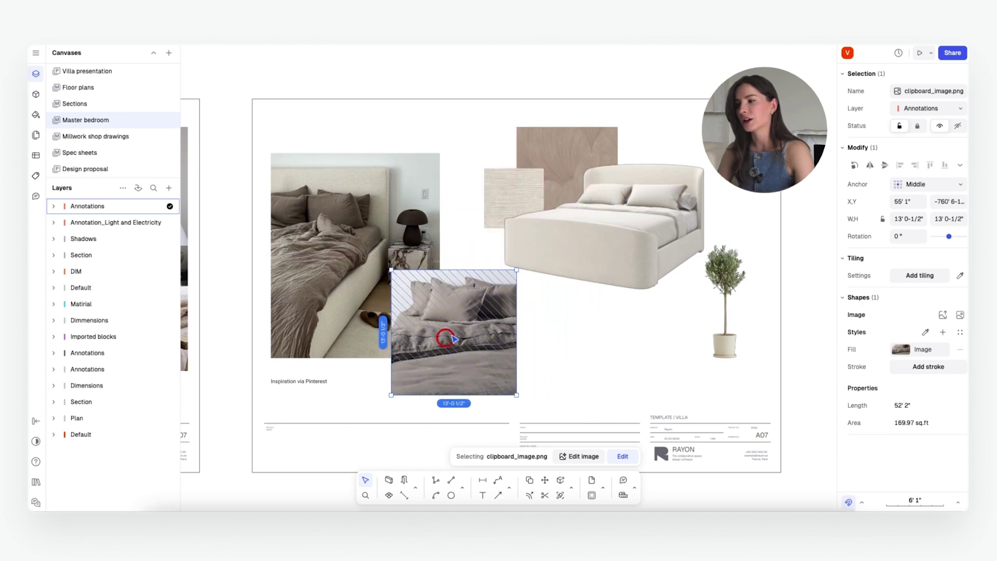
{"action": "left_click_drag", "start_coordinate": [491, 345], "coordinate": [489, 331]}
{"action": "key", "text": "Escape"}
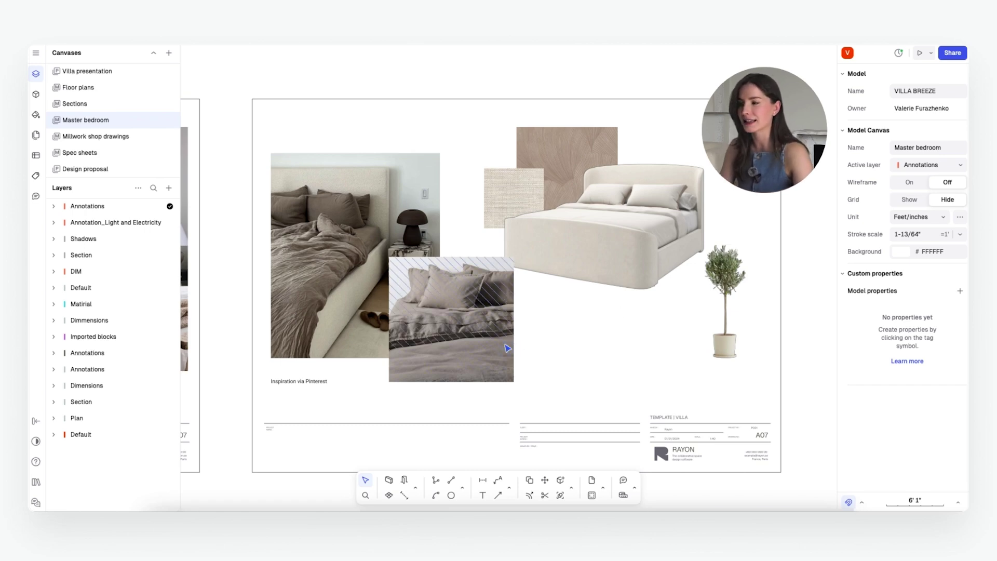
{"action": "left_click_drag", "start_coordinate": [471, 333], "coordinate": [536, 362]}
{"action": "key", "text": "Escape"}
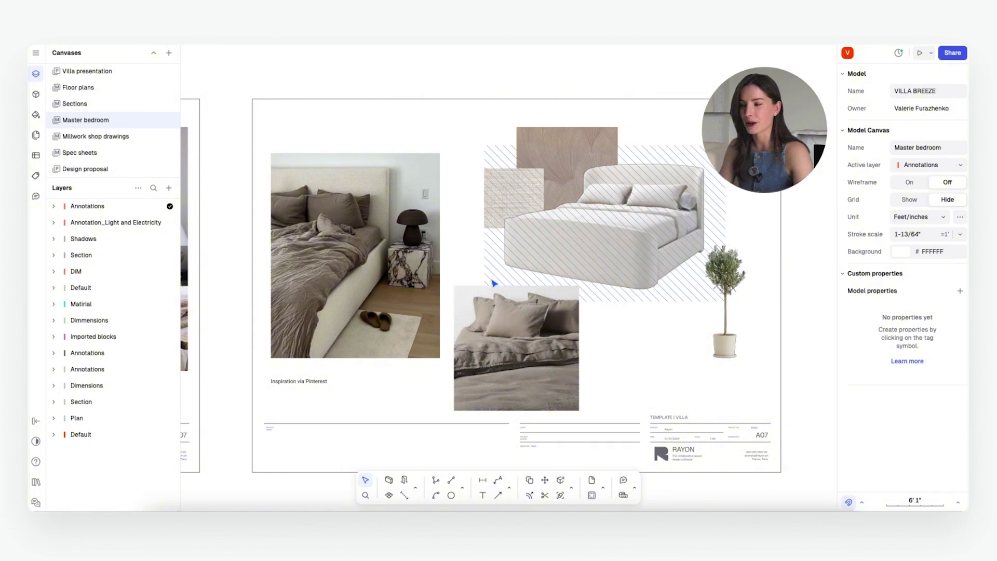
Step: Remove the background from the bedding photo and apply the image edit
{"action": "left_click", "coordinate": [530, 369]}
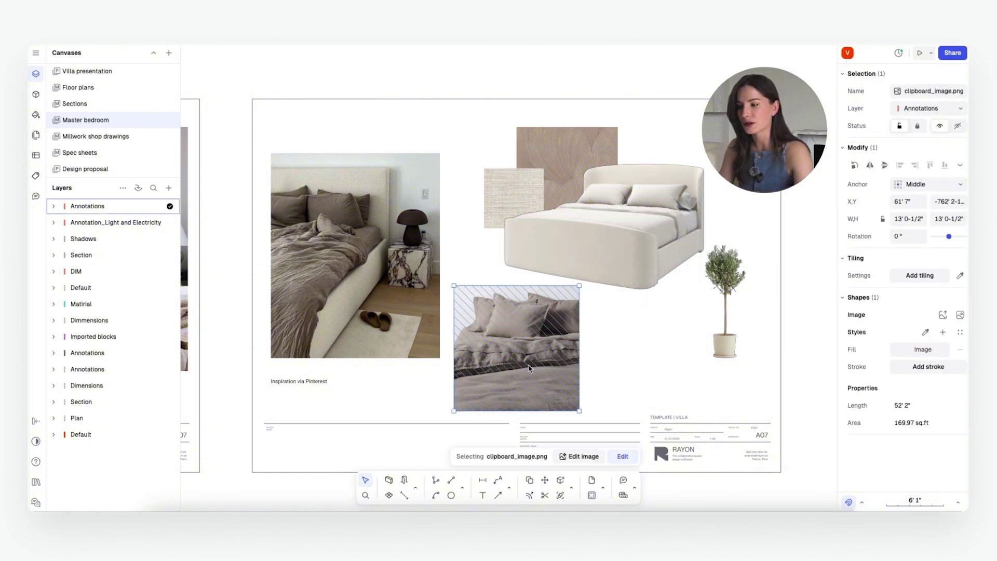
{"action": "left_click", "coordinate": [582, 456]}
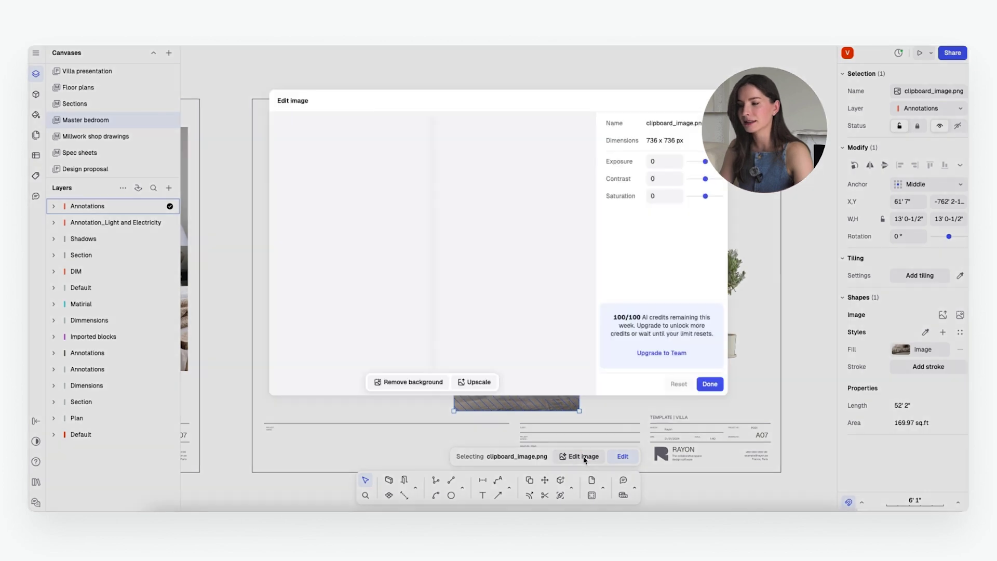
{"action": "left_click", "coordinate": [410, 383]}
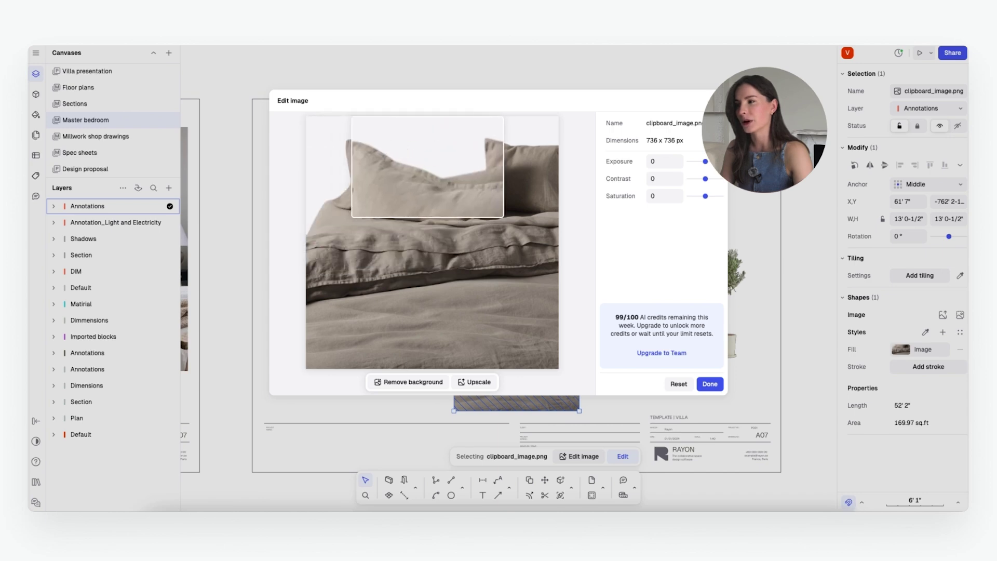
{"action": "left_click", "coordinate": [712, 385]}
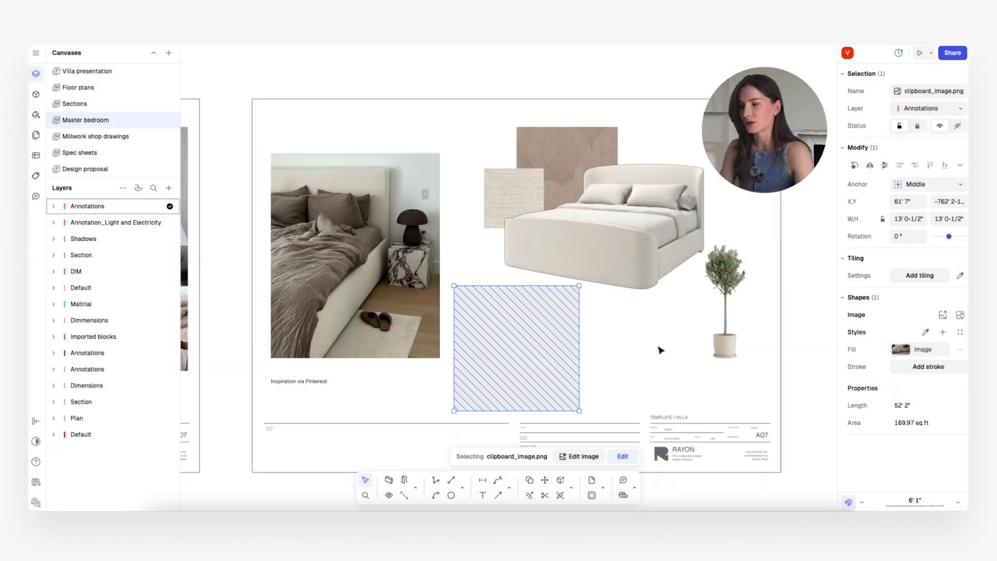
Step: Scale the bedding cutout down to about 6' 10" square and move it right, beneath the bed and beside the potted tree
{"action": "left_click_drag", "start_coordinate": [579, 286], "coordinate": [520, 345]}
{"action": "left_click_drag", "start_coordinate": [506, 387], "coordinate": [672, 383]}
{"action": "left_click", "coordinate": [600, 372]}
{"action": "left_click", "coordinate": [752, 381]}
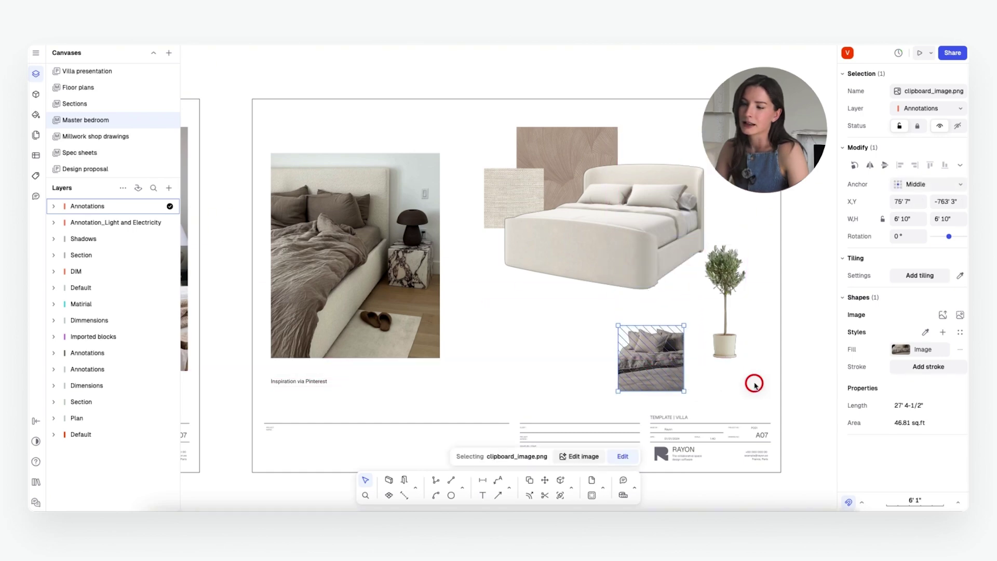
Step: Enlarge the bedding cutout slightly from its upper-left corner, keeping its proportions
{"action": "left_click", "coordinate": [644, 356]}
{"action": "left_click_drag", "start_coordinate": [618, 325], "coordinate": [594, 301]}
{"action": "left_click", "coordinate": [723, 340]}
{"action": "left_click", "coordinate": [592, 365]}
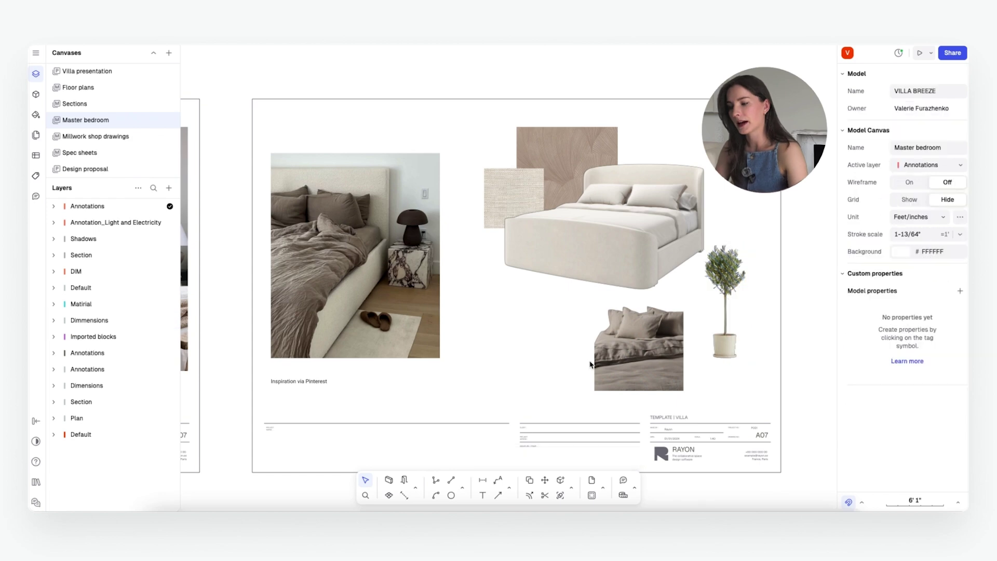
Step: Switch to Chrome and copy the Calacatta Viola marble side table image from its Pinterest page
{"action": "mouse_move", "coordinate": [478, 511]}
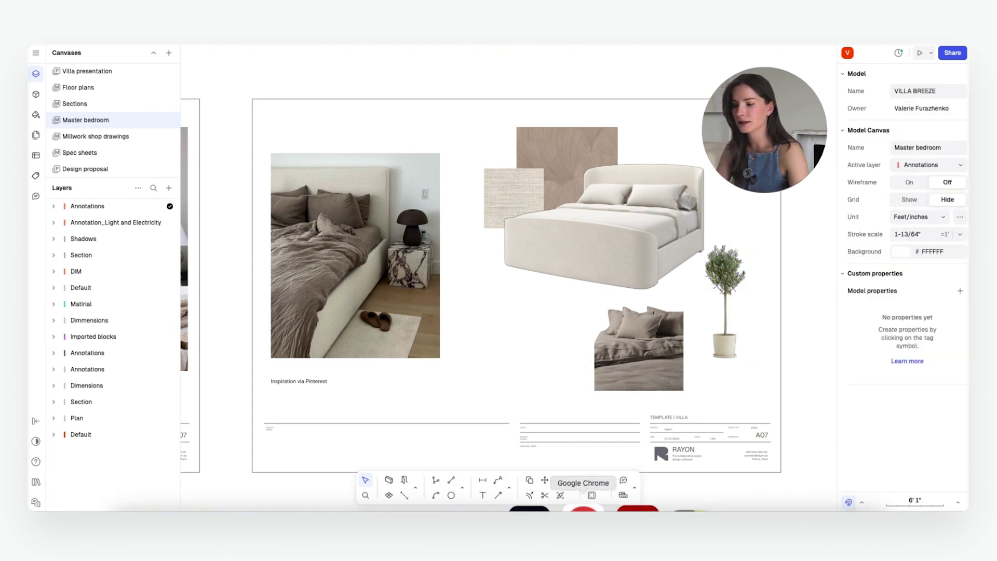
{"action": "left_click", "coordinate": [574, 512]}
{"action": "left_click", "coordinate": [510, 60]}
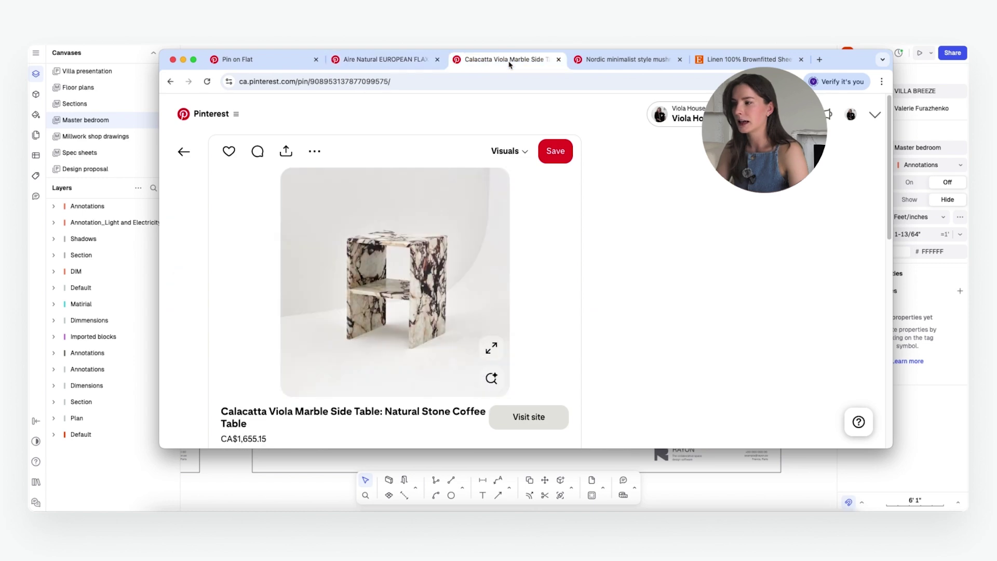
{"action": "right_click", "coordinate": [383, 247]}
{"action": "left_click", "coordinate": [414, 281]}
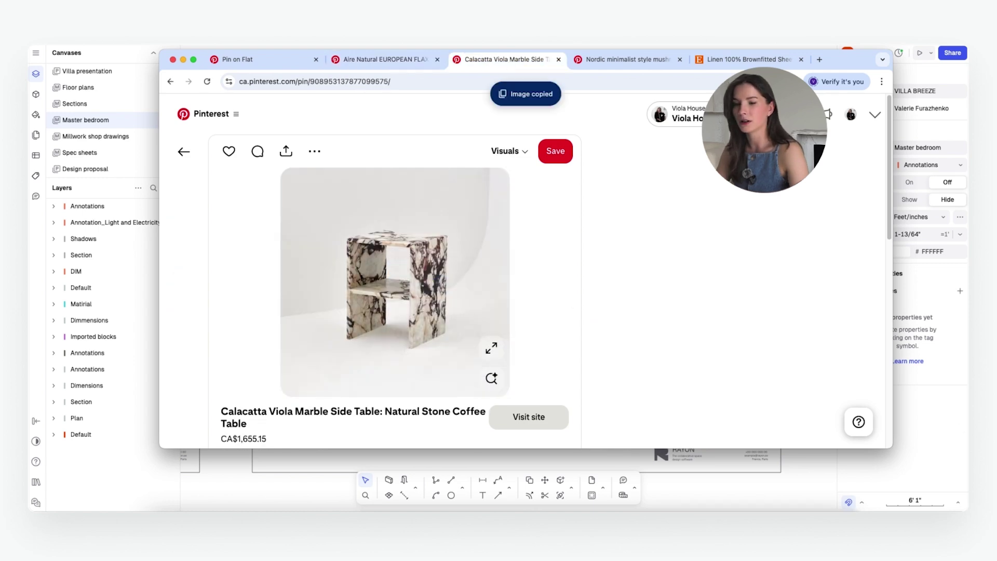
Step: Return to Rayon and paste the marble side table image onto the Master bedroom canvas
{"action": "key", "text": "super+Tab"}
{"action": "right_click", "coordinate": [515, 324]}
{"action": "left_click", "coordinate": [530, 389]}
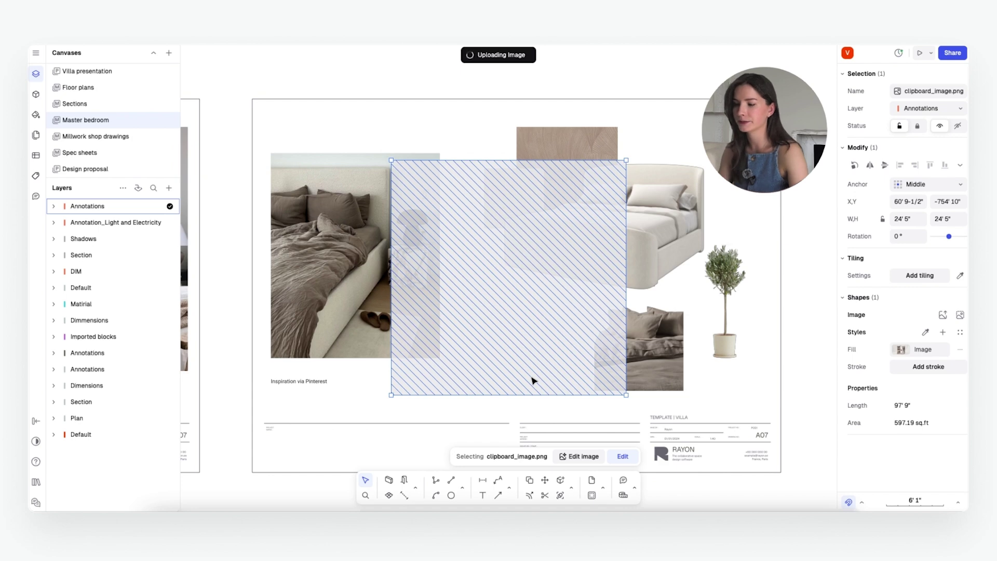
Step: Scale the side table image down to about 13' square, remove its background, and apply the image edit
{"action": "left_click", "coordinate": [574, 457]}
{"action": "left_click", "coordinate": [416, 382]}
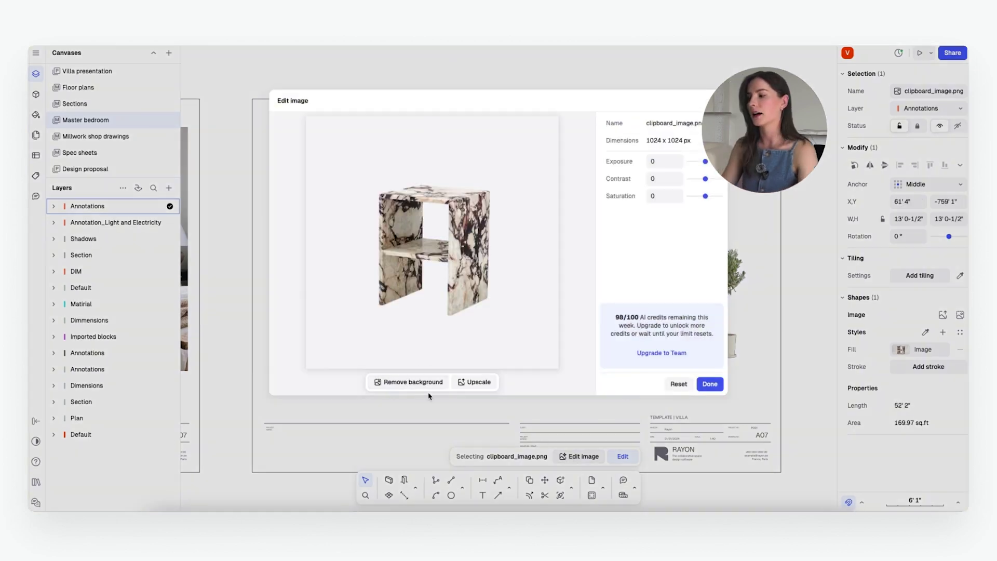
{"action": "left_click", "coordinate": [710, 384]}
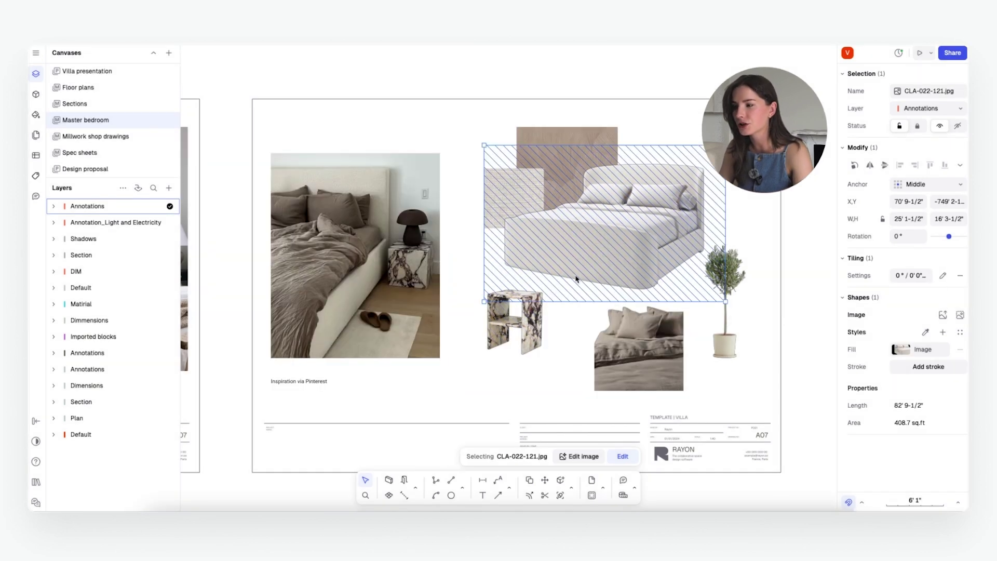
Step: Move the marble side table to the bed's right side and the potted tree to the bed's left
{"action": "key", "text": "Escape"}
{"action": "left_click_drag", "start_coordinate": [530, 311], "coordinate": [734, 228]}
{"action": "left_click_drag", "start_coordinate": [736, 348], "coordinate": [480, 310]}
Step: Try to bring the potted tree forward in front of the woven swatch with the Bring forward arrangement
{"action": "right_click", "coordinate": [481, 310]}
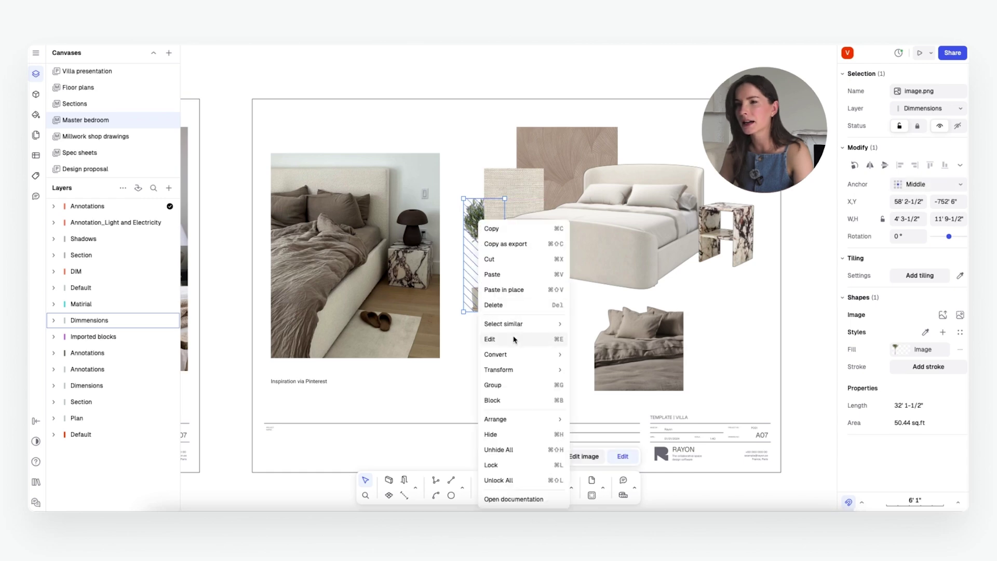
{"action": "left_click", "coordinate": [573, 330]}
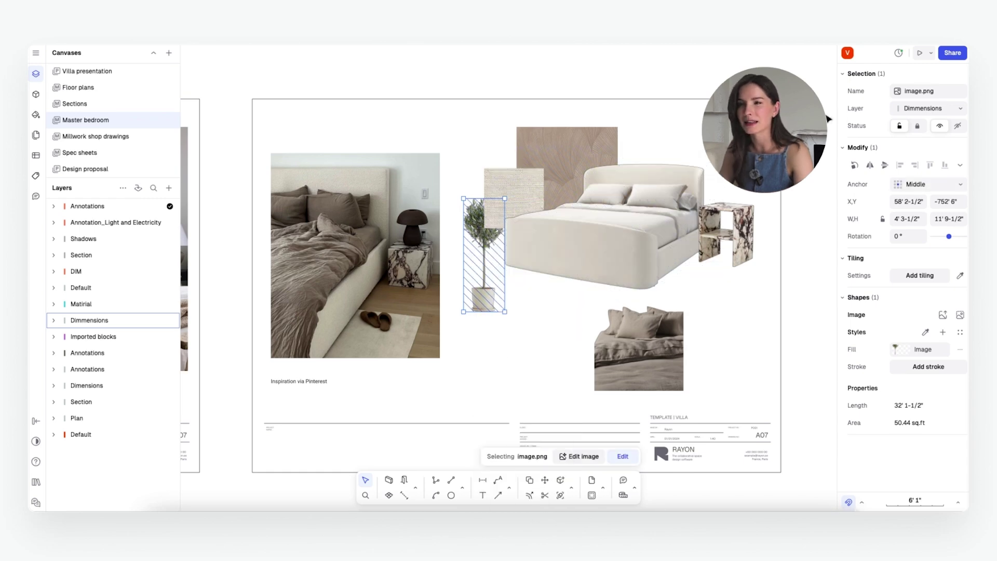
{"action": "right_click", "coordinate": [482, 303]}
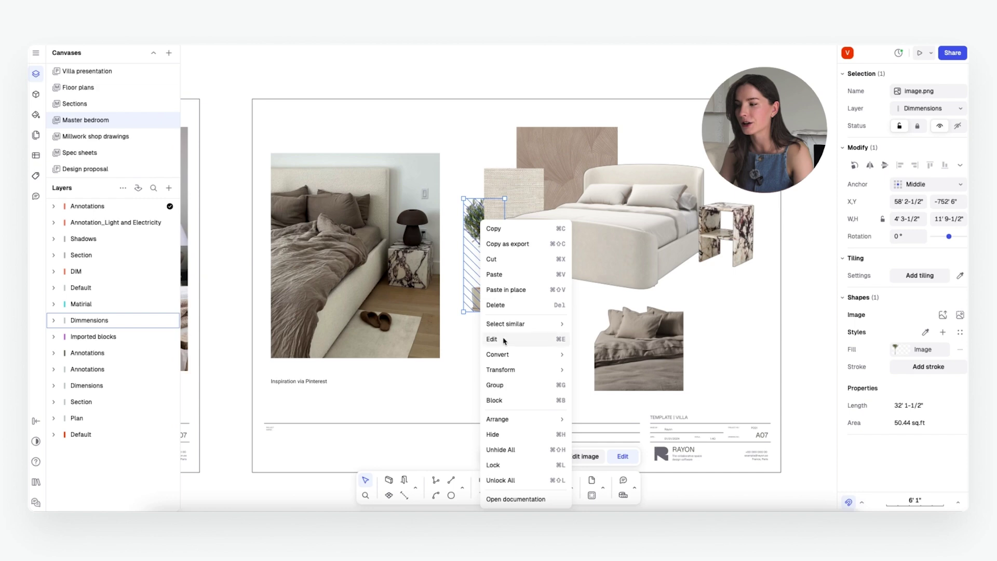
{"action": "mouse_move", "coordinate": [507, 419]}
{"action": "left_click", "coordinate": [600, 421]}
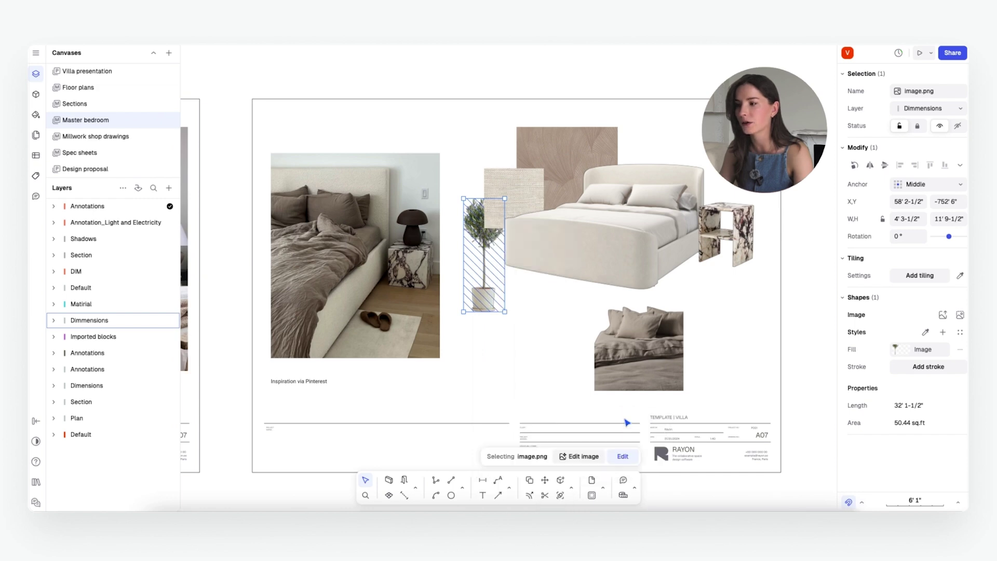
Step: Move the bed image slightly right, clear of the potted tree
{"action": "left_click", "coordinate": [543, 348]}
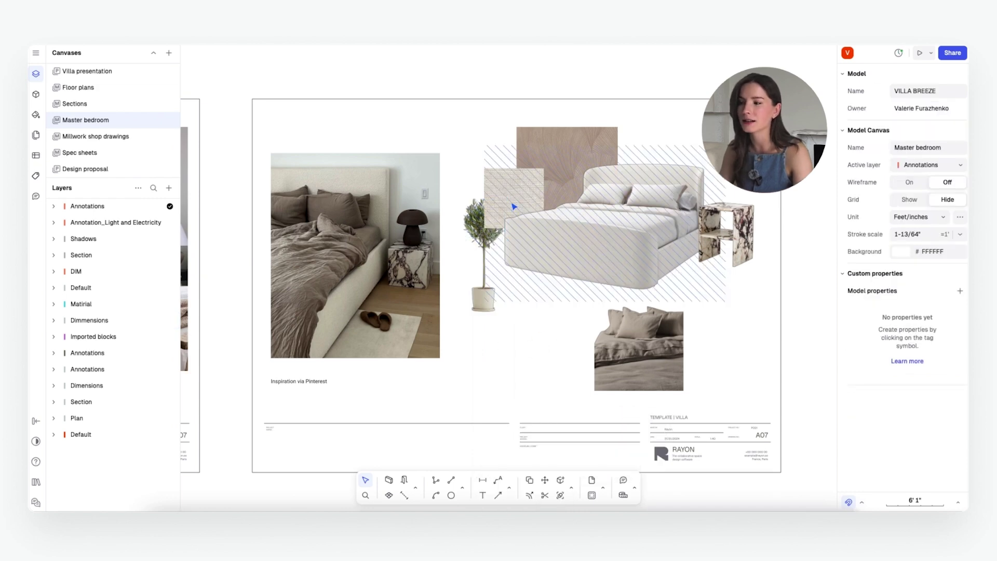
{"action": "left_click", "coordinate": [509, 183]}
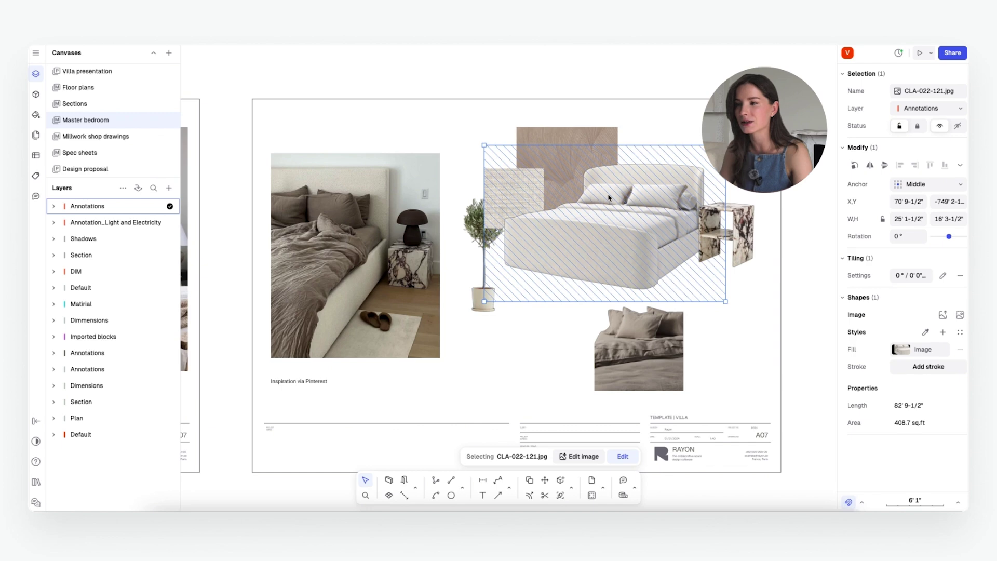
{"action": "left_click_drag", "start_coordinate": [609, 198], "coordinate": [643, 197]}
Step: Reassign the potted tree image to the Annotations layer used by the woven swatch
{"action": "left_click", "coordinate": [508, 201]}
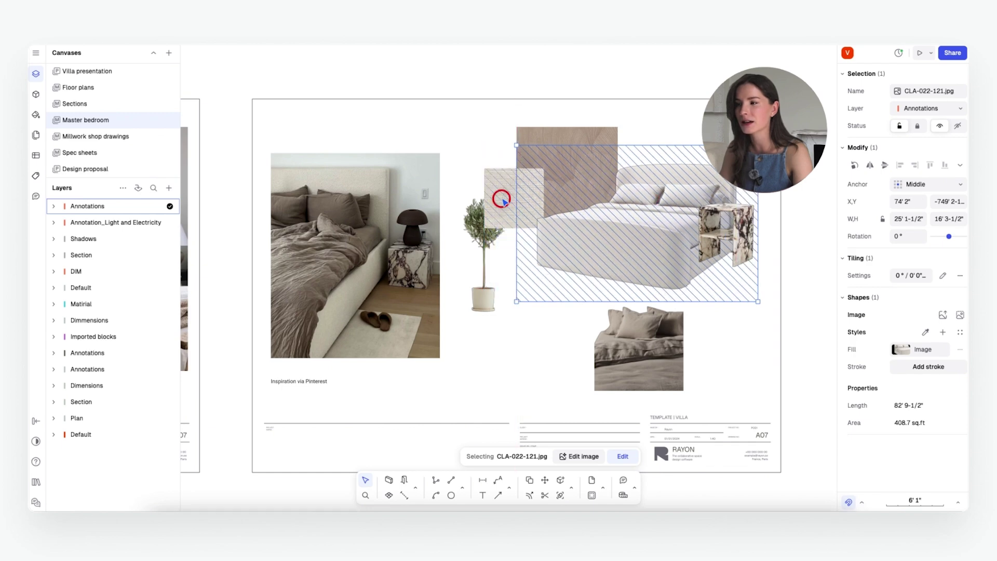
{"action": "left_click", "coordinate": [482, 256]}
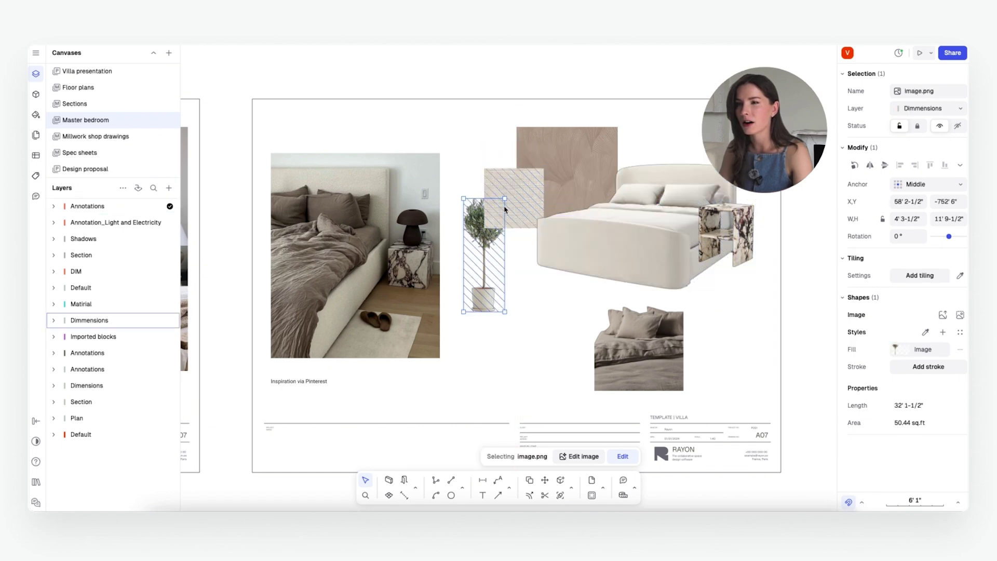
{"action": "left_click", "coordinate": [932, 109]}
{"action": "left_click", "coordinate": [913, 108]}
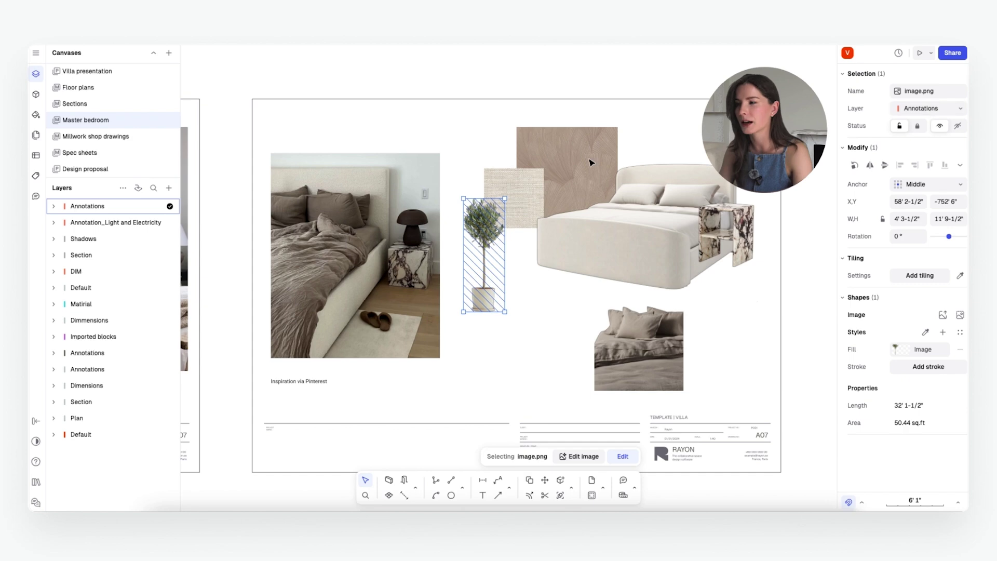
Step: Move the potted tree up and slightly left, beside the upper part of the woven swatch
{"action": "left_click", "coordinate": [514, 311]}
{"action": "left_click_drag", "start_coordinate": [476, 305], "coordinate": [465, 233]}
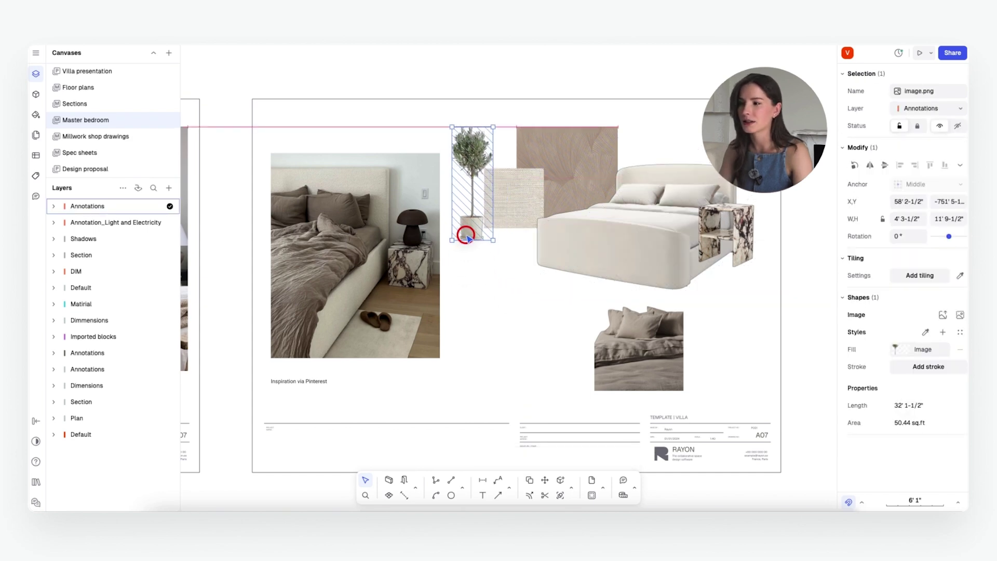
{"action": "left_click_drag", "start_coordinate": [465, 233], "coordinate": [470, 248]}
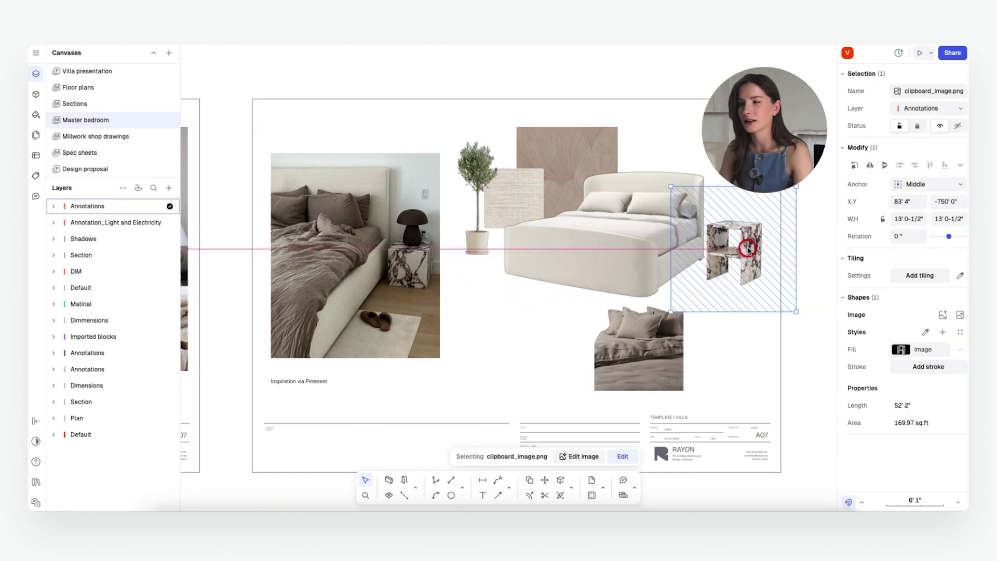
Step: Reposition the bed and marble side table side by side, and move the bedding cutout beneath the side table
{"action": "double_click", "coordinate": [749, 249]}
{"action": "left_click", "coordinate": [734, 366]}
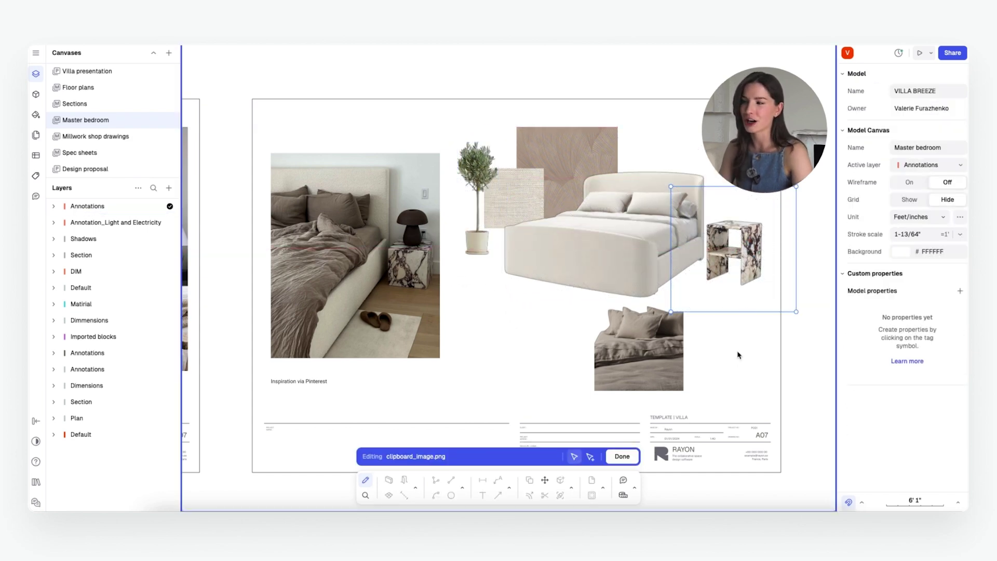
{"action": "left_click", "coordinate": [745, 257]}
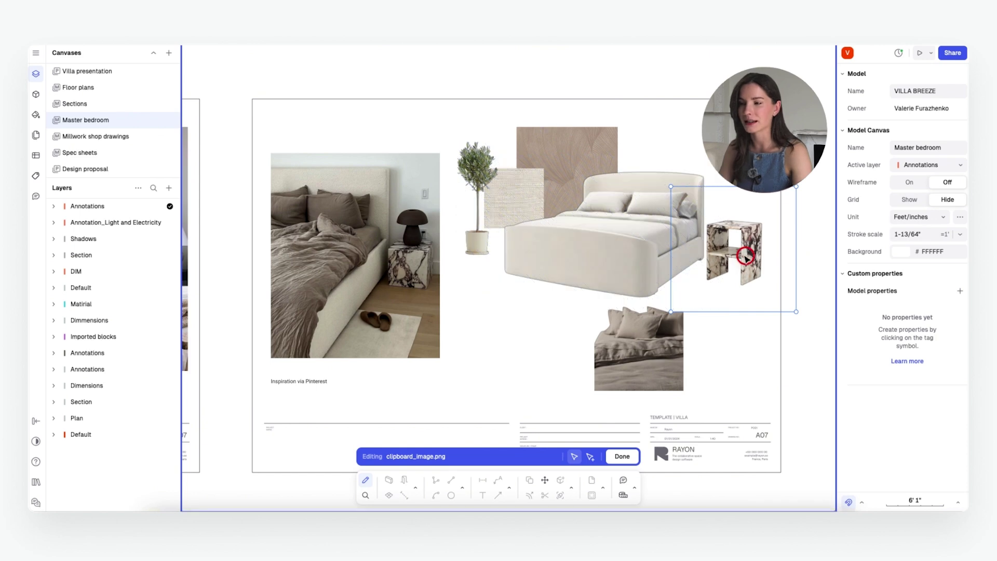
{"action": "left_click", "coordinate": [612, 365]}
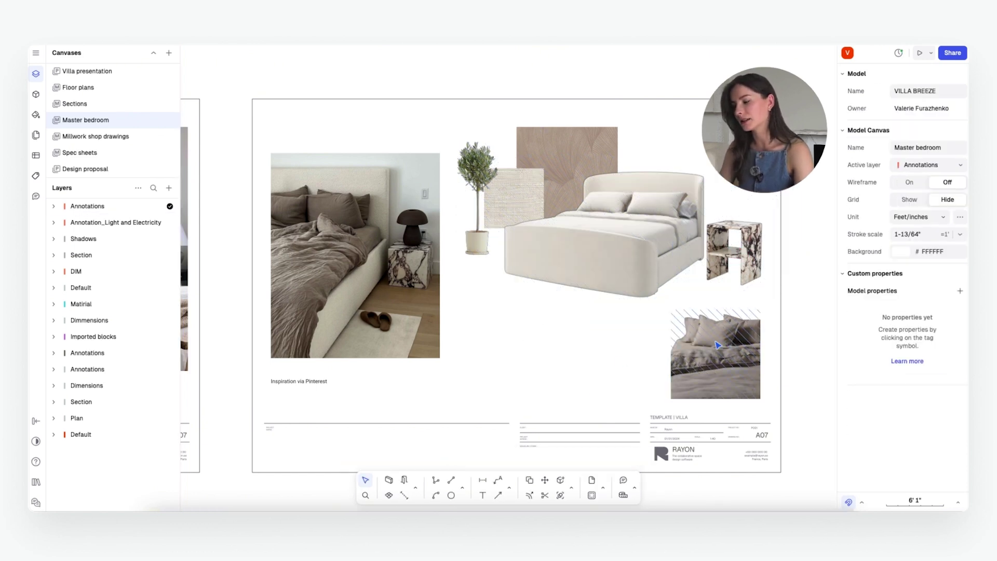
Step: Switch to Chrome, open the Loop Table Lamp pin on Pinterest, and copy its image
{"action": "left_click", "coordinate": [359, 501]}
{"action": "scroll", "coordinate": [883, 280], "scroll_direction": "up", "scroll_amount": 10}
{"action": "left_click", "coordinate": [811, 266]}
{"action": "left_click", "coordinate": [777, 270]}
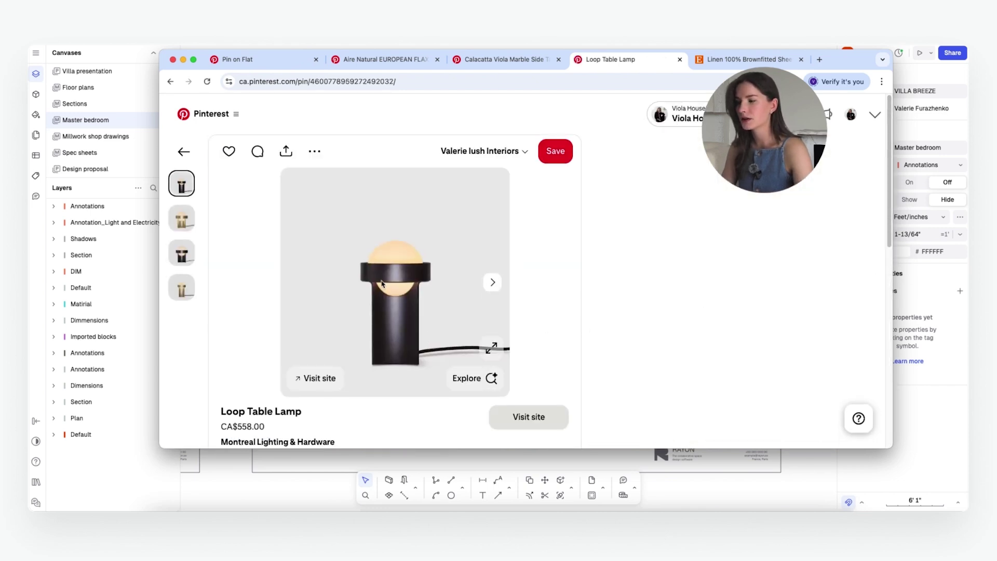
{"action": "right_click", "coordinate": [401, 285]}
{"action": "left_click", "coordinate": [428, 317]}
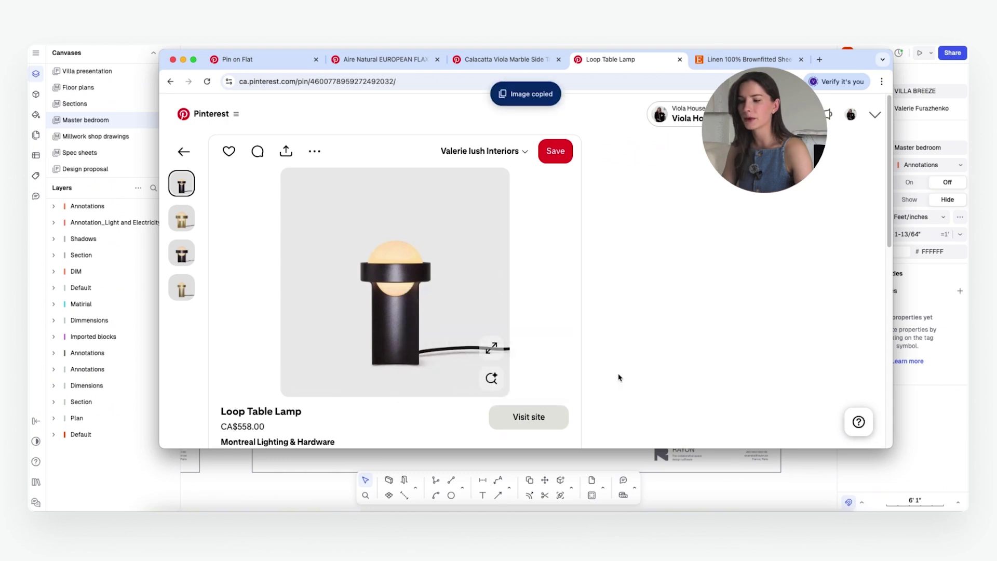
Step: Return to Rayon and paste the table lamp image onto the Master bedroom canvas
{"action": "left_click", "coordinate": [824, 468]}
{"action": "left_click", "coordinate": [496, 293]}
{"action": "right_click", "coordinate": [496, 293]}
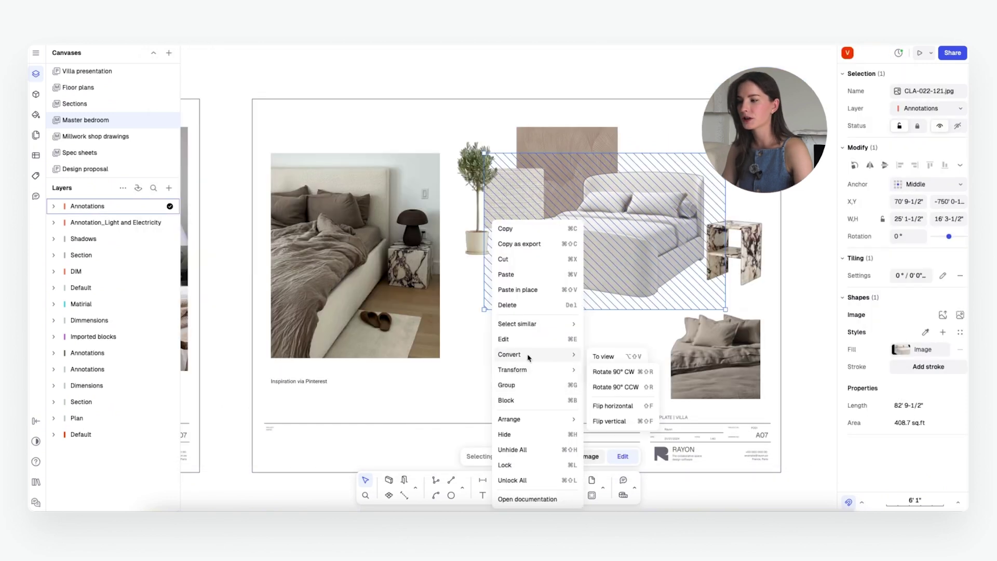
{"action": "left_click", "coordinate": [483, 352]}
{"action": "left_click", "coordinate": [488, 348]}
{"action": "right_click", "coordinate": [511, 329]}
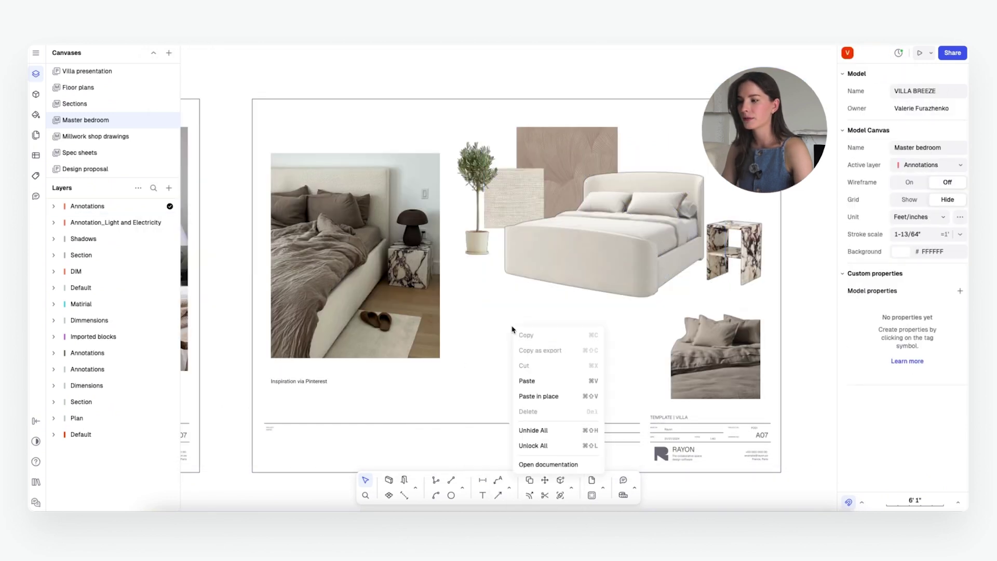
{"action": "left_click", "coordinate": [527, 381]}
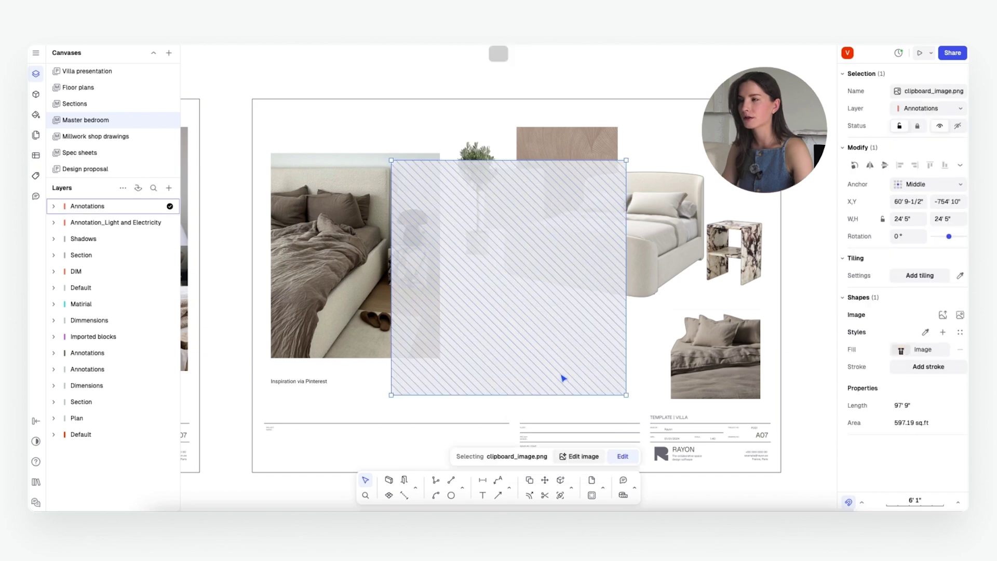
Step: Remove the background from the lamp image and apply the image edit
{"action": "left_click", "coordinate": [580, 457]}
{"action": "left_click", "coordinate": [392, 384]}
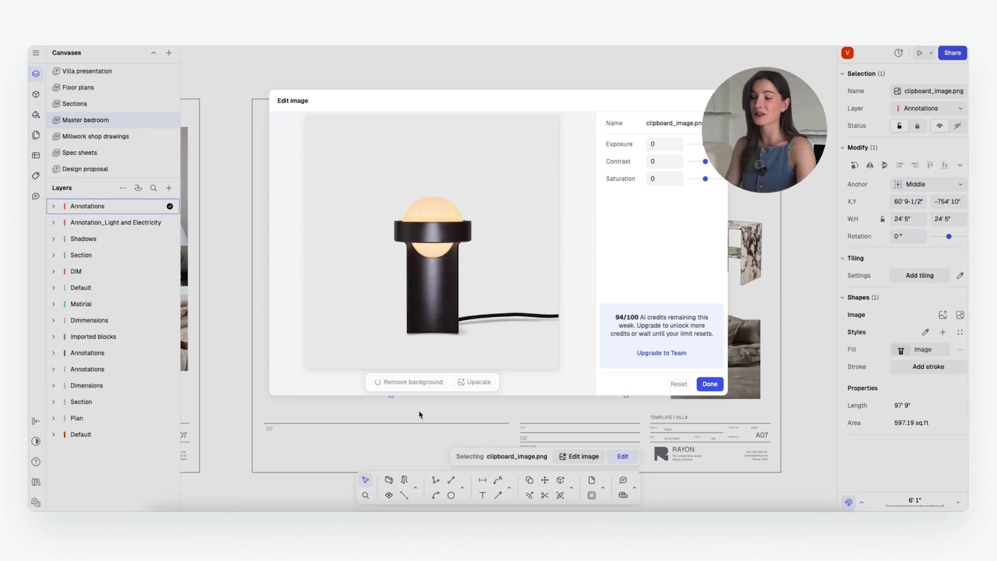
{"action": "left_click", "coordinate": [717, 384]}
Step: Scale the lamp cutout down proportionally and place it at the bed's lower-left corner
{"action": "left_click", "coordinate": [659, 327]}
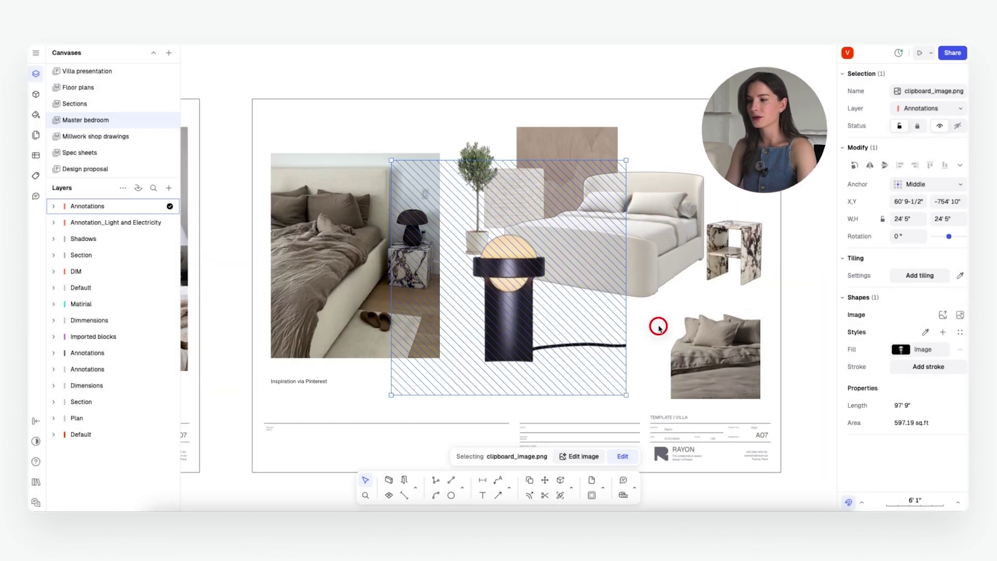
{"action": "left_click", "coordinate": [527, 314]}
{"action": "left_click_drag", "start_coordinate": [626, 161], "coordinate": [487, 297]}
{"action": "left_click_drag", "start_coordinate": [442, 346], "coordinate": [499, 321]}
{"action": "left_click", "coordinate": [486, 356]}
{"action": "left_click", "coordinate": [598, 366]}
{"action": "left_click", "coordinate": [503, 314]}
{"action": "left_click", "coordinate": [634, 329]}
Step: Move the bed down and slightly left, and lower the marble side table beside it
{"action": "mouse_move", "coordinate": [621, 306]}
{"action": "left_mouse_down"}
{"action": "mouse_move", "coordinate": [621, 340]}
{"action": "mouse_move", "coordinate": [603, 319]}
{"action": "mouse_move", "coordinate": [610, 309]}
{"action": "left_mouse_up"}
{"action": "key", "text": "Escape"}
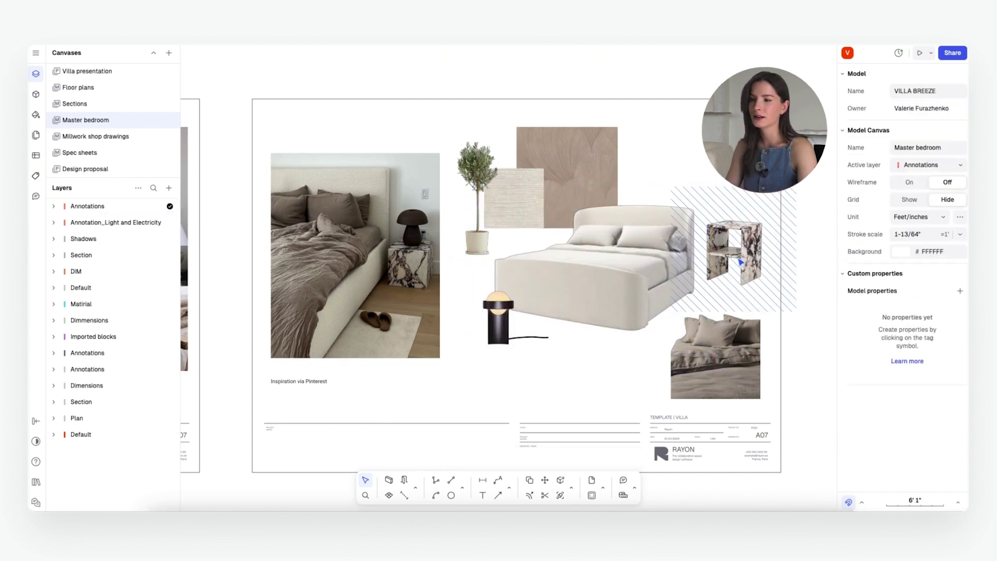
{"action": "left_click_drag", "start_coordinate": [741, 262], "coordinate": [735, 287]}
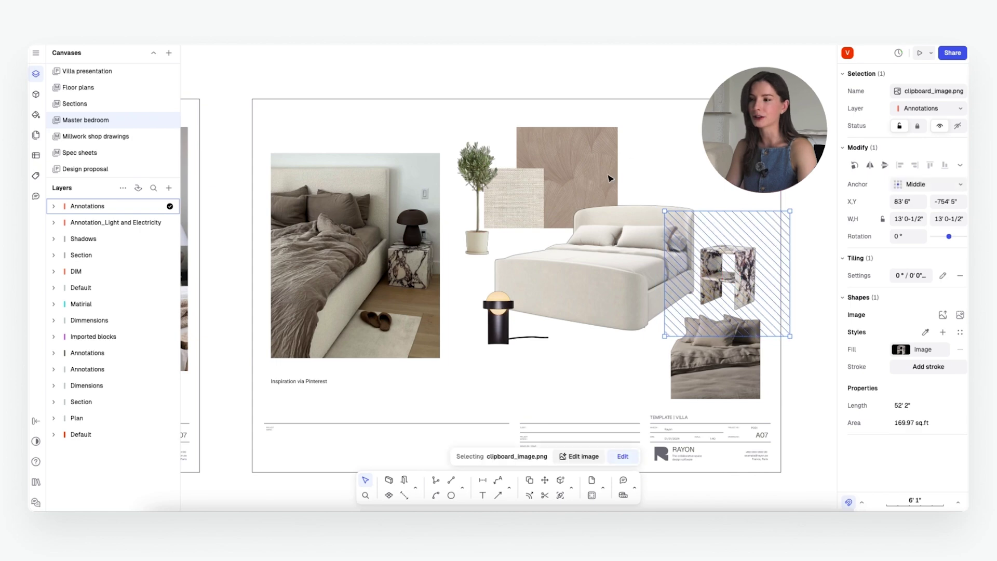
{"action": "key", "text": "Escape"}
Step: Move the wood and woven swatches right to sit above the bed's headboard, and lower the potted tree slightly
{"action": "left_click_drag", "start_coordinate": [571, 137], "coordinate": [690, 141]}
{"action": "left_click_drag", "start_coordinate": [517, 205], "coordinate": [626, 180]}
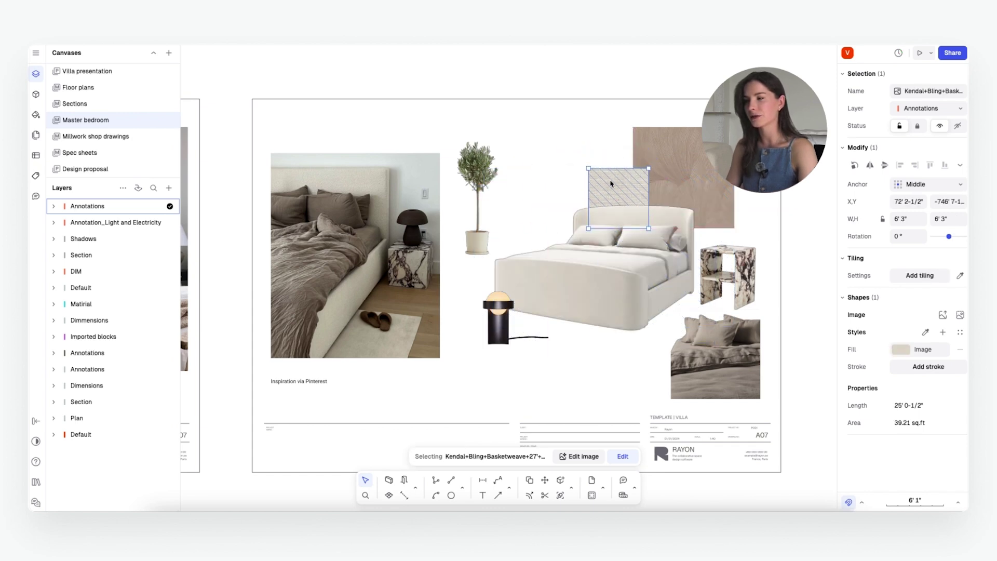
{"action": "left_click", "coordinate": [499, 177]}
{"action": "left_click_drag", "start_coordinate": [501, 180], "coordinate": [470, 204]}
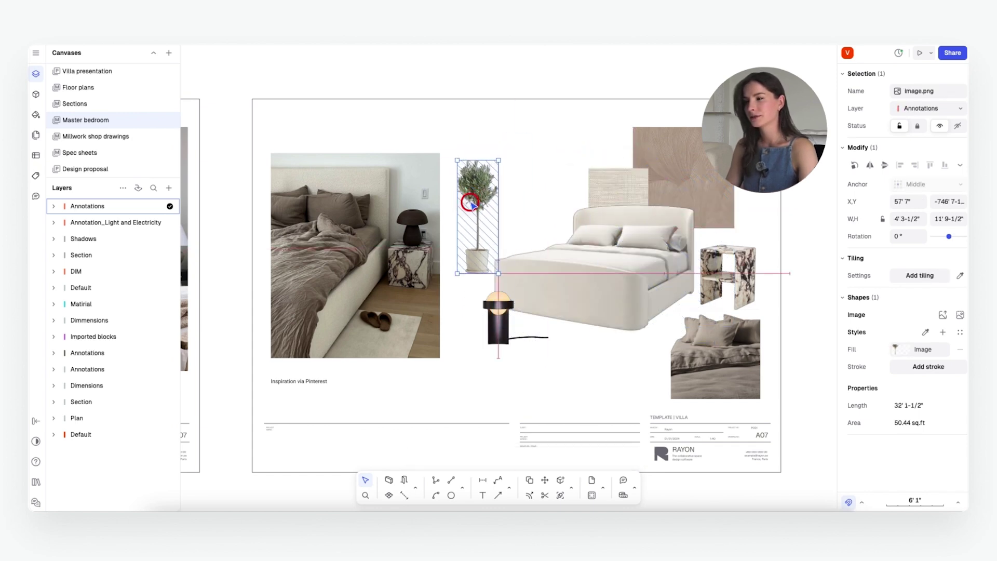
Step: Place the bedding at the bed's lower-left corner and the lamp over the wood swatch, nudging the side table closer to the bed
{"action": "left_click_drag", "start_coordinate": [490, 333], "coordinate": [569, 368]}
{"action": "mouse_move", "coordinate": [732, 366]}
{"action": "left_mouse_down"}
{"action": "mouse_move", "coordinate": [485, 349]}
{"action": "mouse_move", "coordinate": [517, 363]}
{"action": "mouse_move", "coordinate": [610, 361]}
{"action": "mouse_move", "coordinate": [703, 221]}
{"action": "mouse_move", "coordinate": [734, 220]}
{"action": "mouse_move", "coordinate": [738, 206]}
{"action": "left_mouse_up"}
{"action": "left_click", "coordinate": [698, 367]}
{"action": "left_click_drag", "start_coordinate": [727, 280], "coordinate": [718, 286]}
{"action": "left_click", "coordinate": [737, 385]}
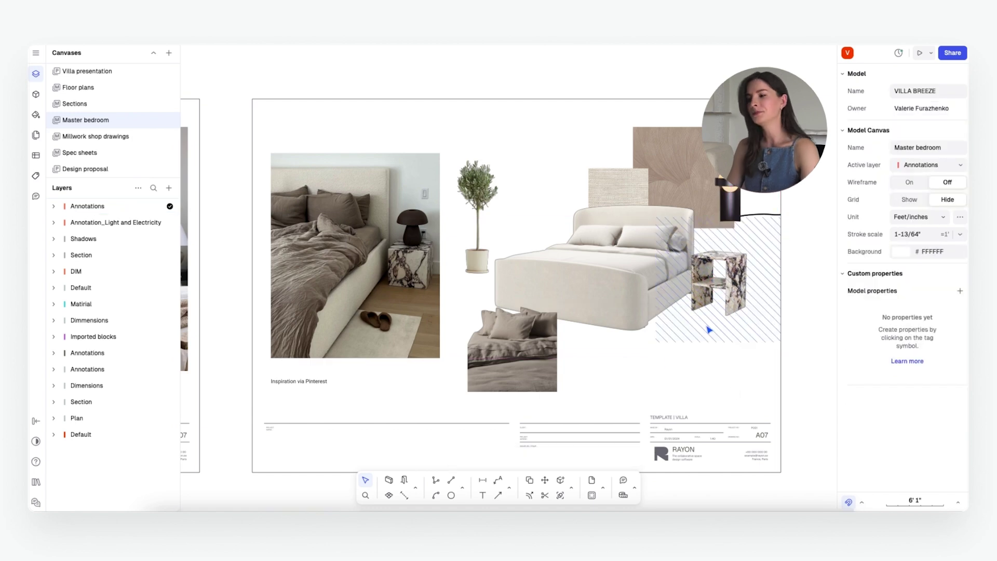
Step: Raise the woven swatch above the headboard and move the potted tree right until it overlaps the bed's corner
{"action": "left_click_drag", "start_coordinate": [623, 179], "coordinate": [624, 149]}
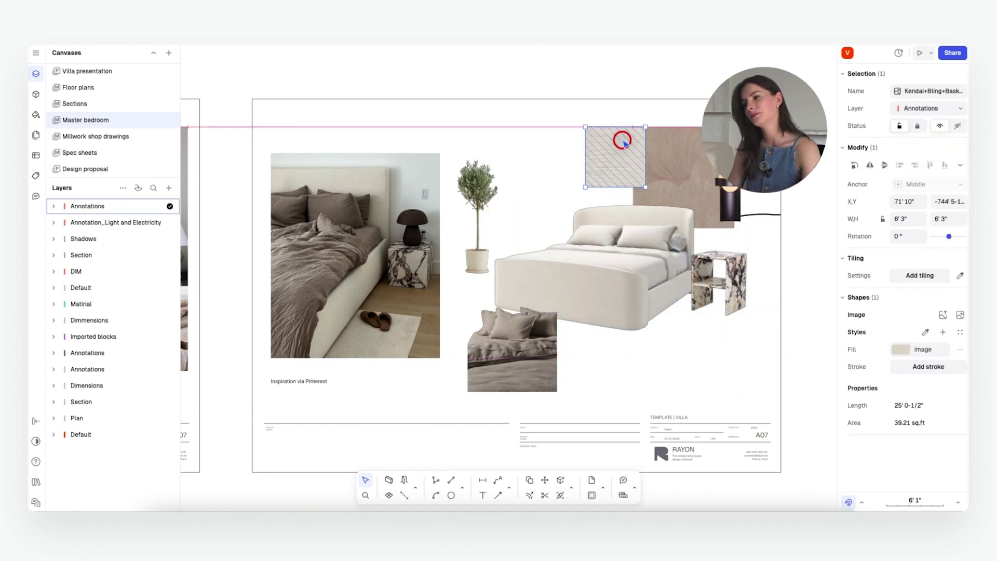
{"action": "left_click_drag", "start_coordinate": [472, 209], "coordinate": [514, 212]}
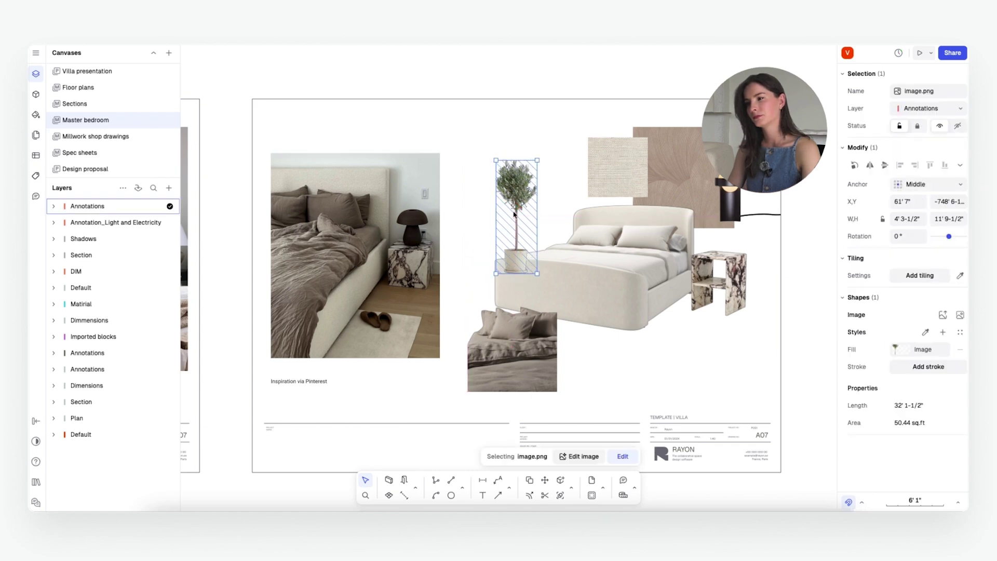
Step: Bring the bed image one level forward in the stacking order
{"action": "right_click", "coordinate": [583, 289]}
{"action": "mouse_move", "coordinate": [607, 419]}
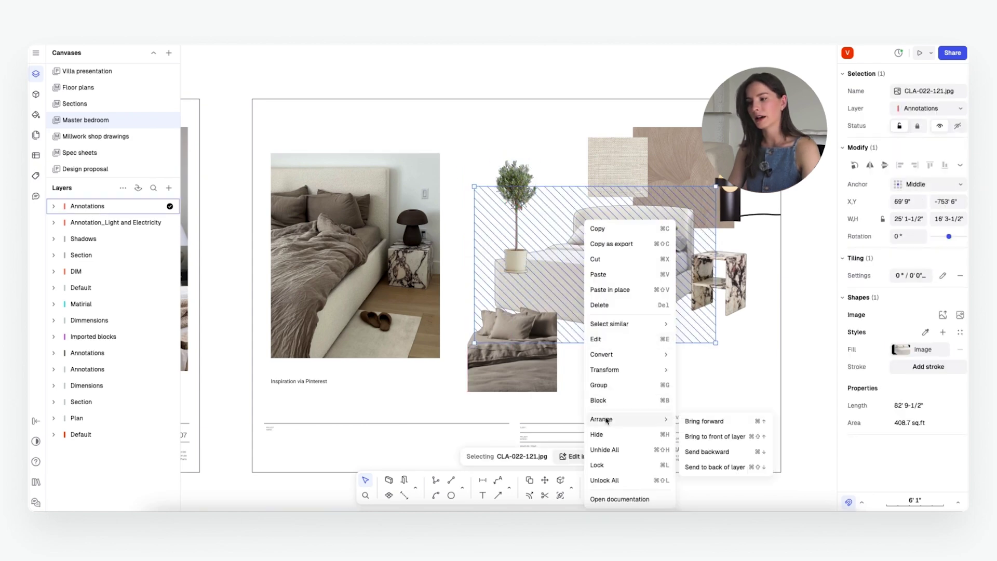
{"action": "left_click", "coordinate": [712, 423]}
Step: Send the potted tree image to the back of its layer and shift it left so it stands beside the bed
{"action": "right_click", "coordinate": [525, 166]}
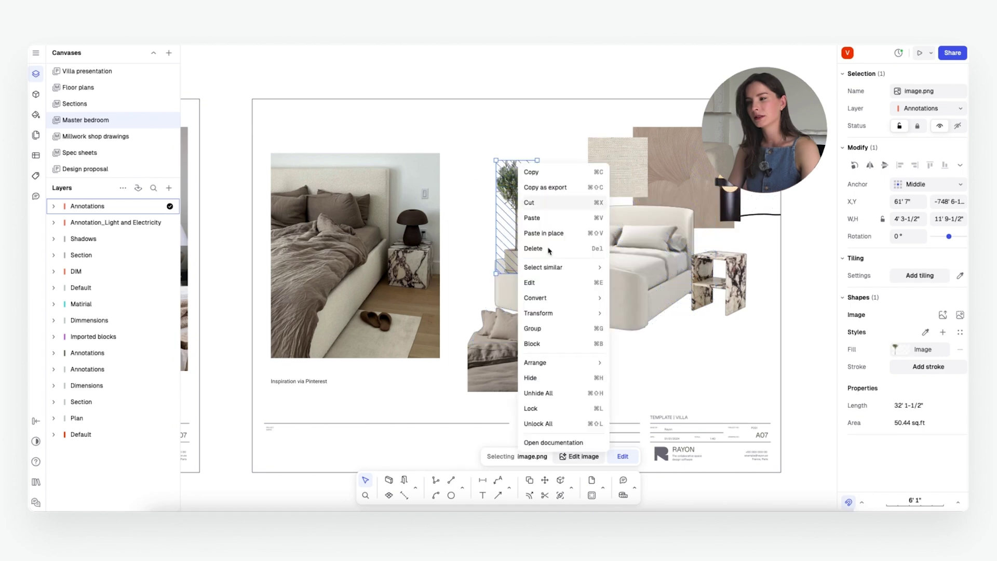
{"action": "mouse_move", "coordinate": [550, 362]}
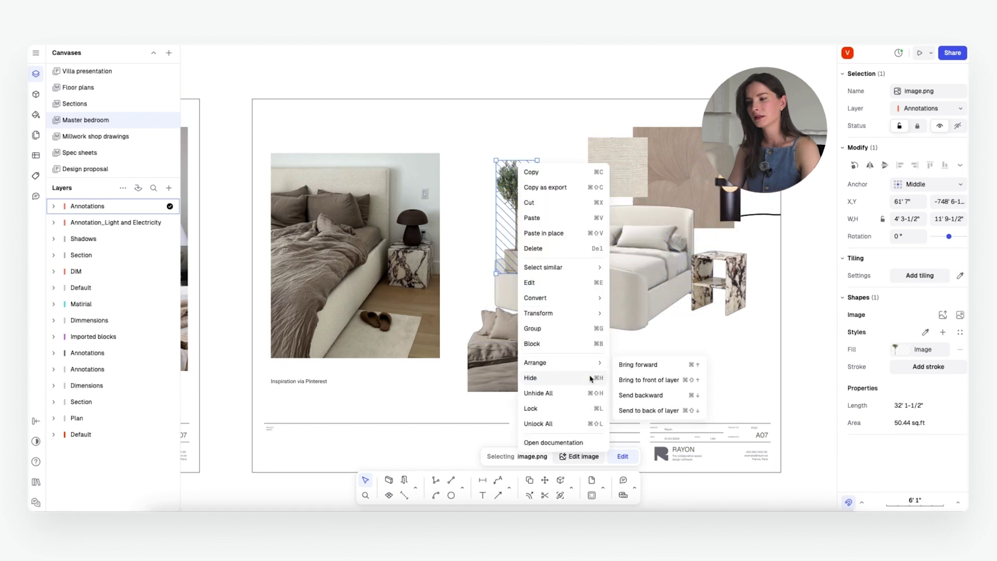
{"action": "left_click", "coordinate": [644, 410]}
{"action": "left_click", "coordinate": [765, 393]}
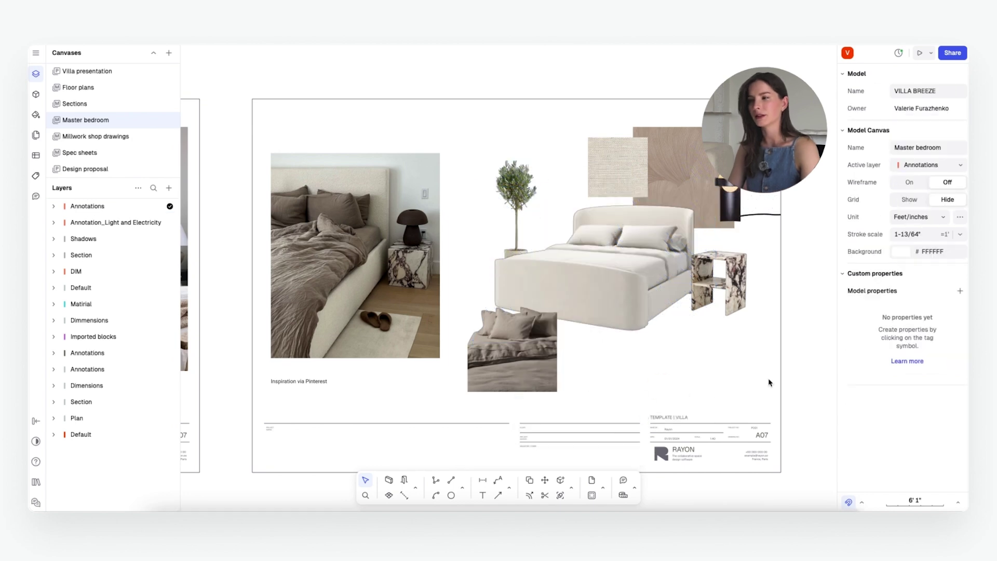
{"action": "left_click", "coordinate": [519, 185]}
{"action": "left_click_drag", "start_coordinate": [519, 184], "coordinate": [484, 188]}
Step: Duplicate the marble side table, place the copy at the bed's left side, and send it to the back of the layer
{"action": "left_click", "coordinate": [736, 304]}
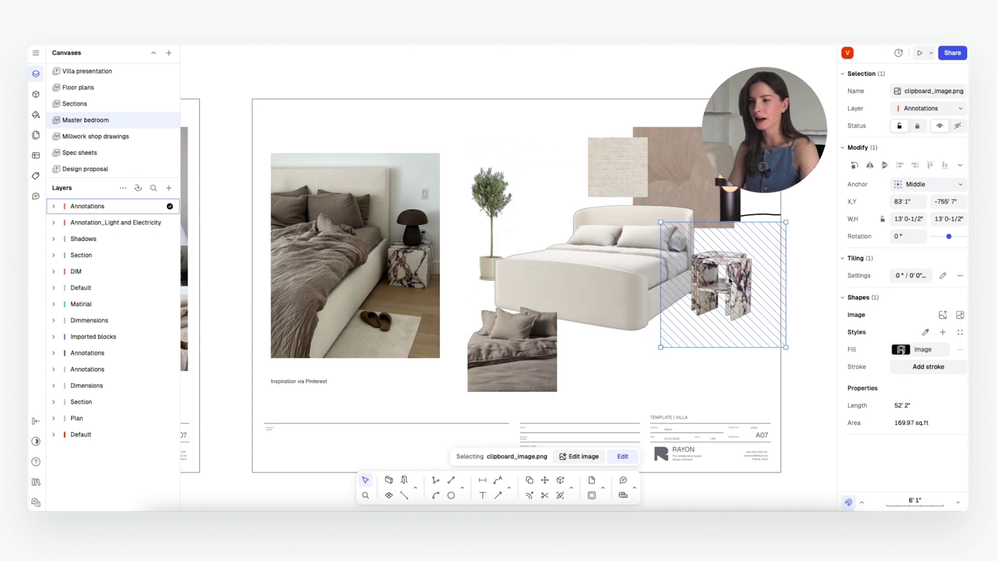
{"action": "left_click_drag", "start_coordinate": [729, 276], "coordinate": [532, 251]}
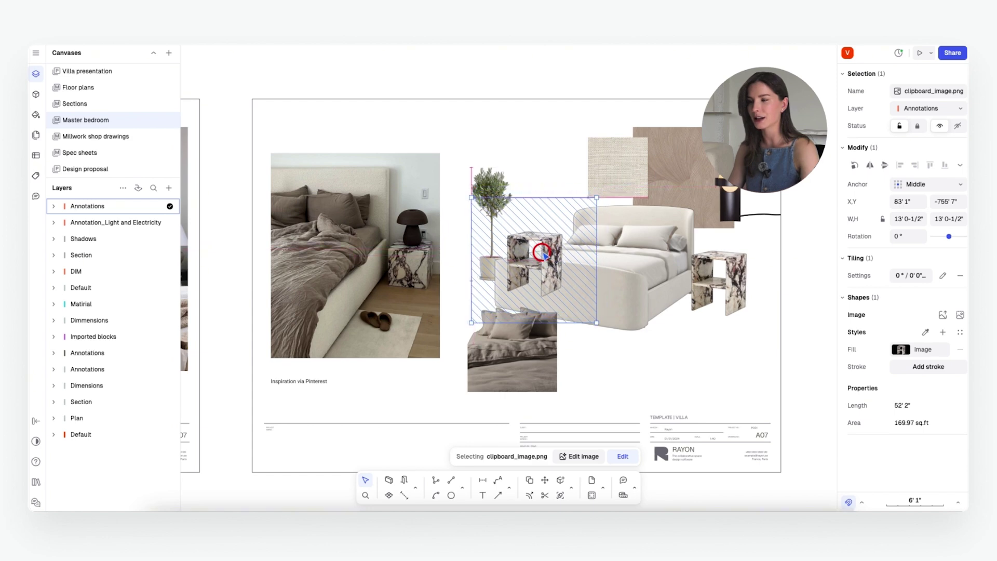
{"action": "right_click", "coordinate": [532, 252]}
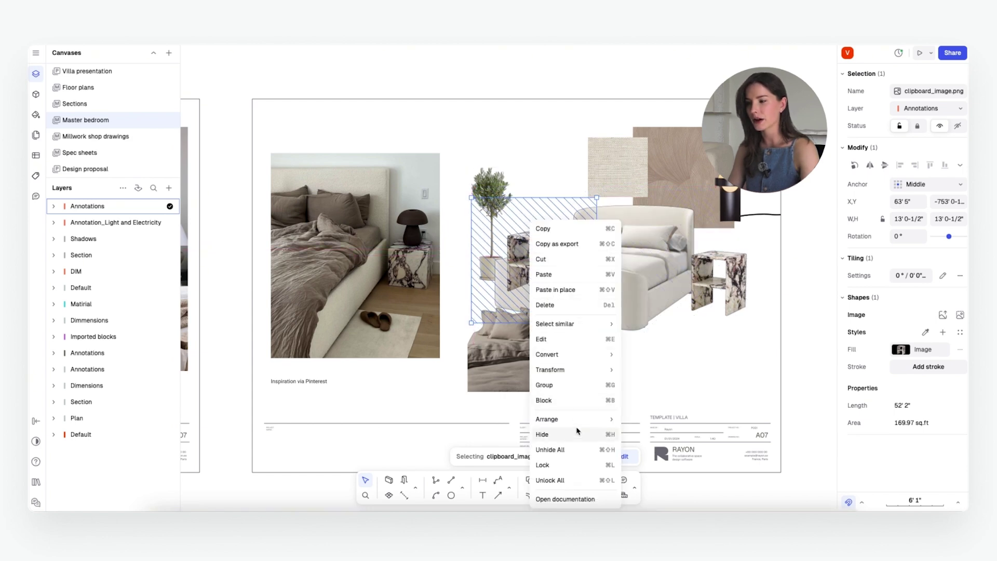
{"action": "mouse_move", "coordinate": [597, 419]}
{"action": "left_click", "coordinate": [670, 466]}
{"action": "left_click", "coordinate": [642, 255]}
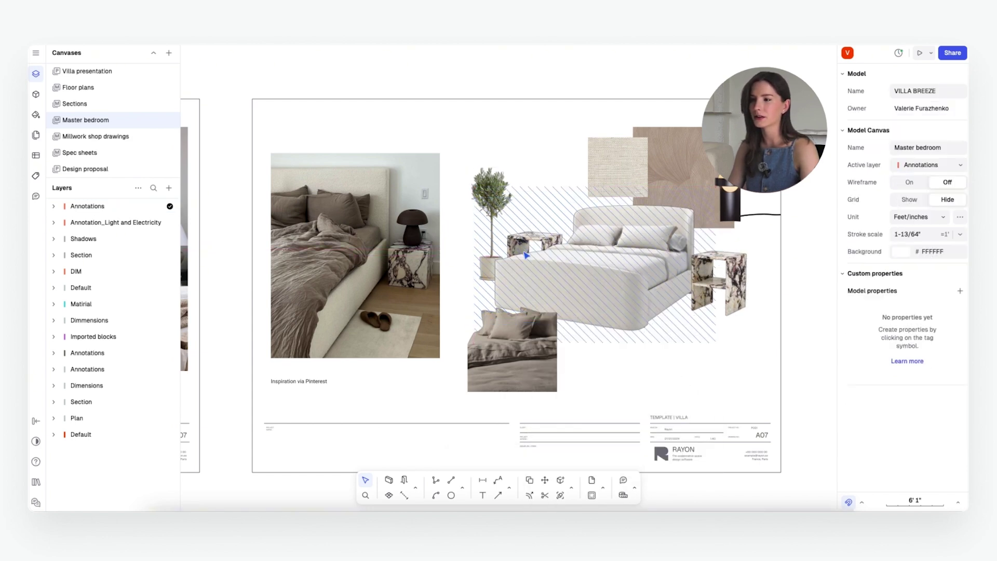
{"action": "left_click", "coordinate": [642, 254]}
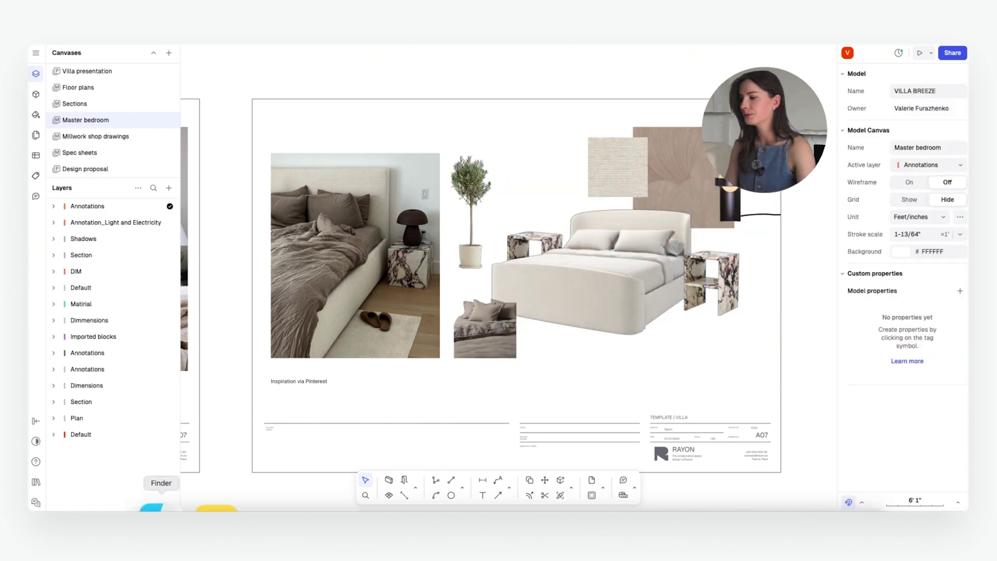
Step: Import the Dark-Brown-Chevron wood image from the materials folder and scale it down to about 9' 9-1/2" square
{"action": "left_click", "coordinate": [161, 509]}
{"action": "scroll", "coordinate": [596, 373], "scroll_direction": "up", "scroll_amount": 2}
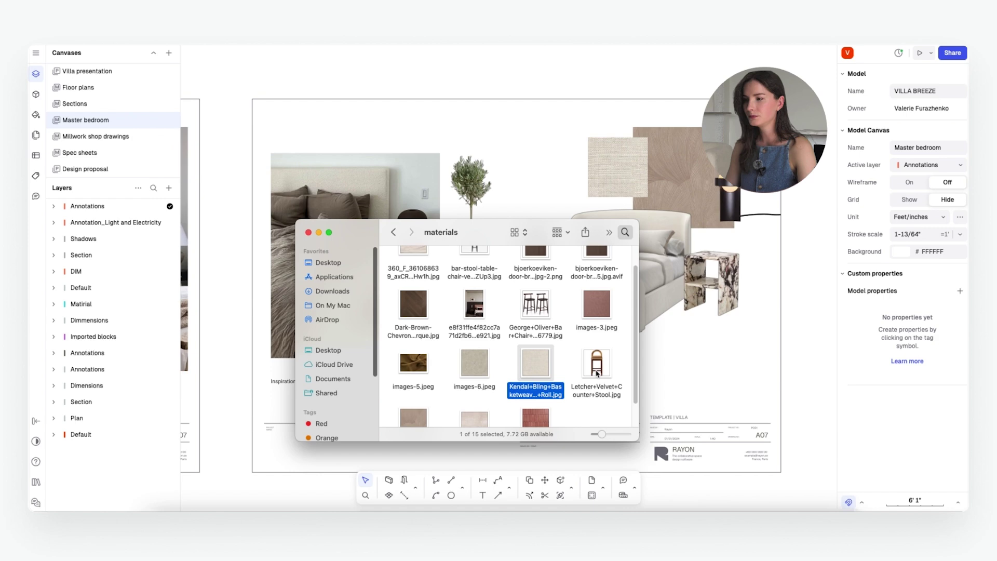
{"action": "left_click_drag", "start_coordinate": [426, 336], "coordinate": [696, 364]}
{"action": "left_click", "coordinate": [540, 169]}
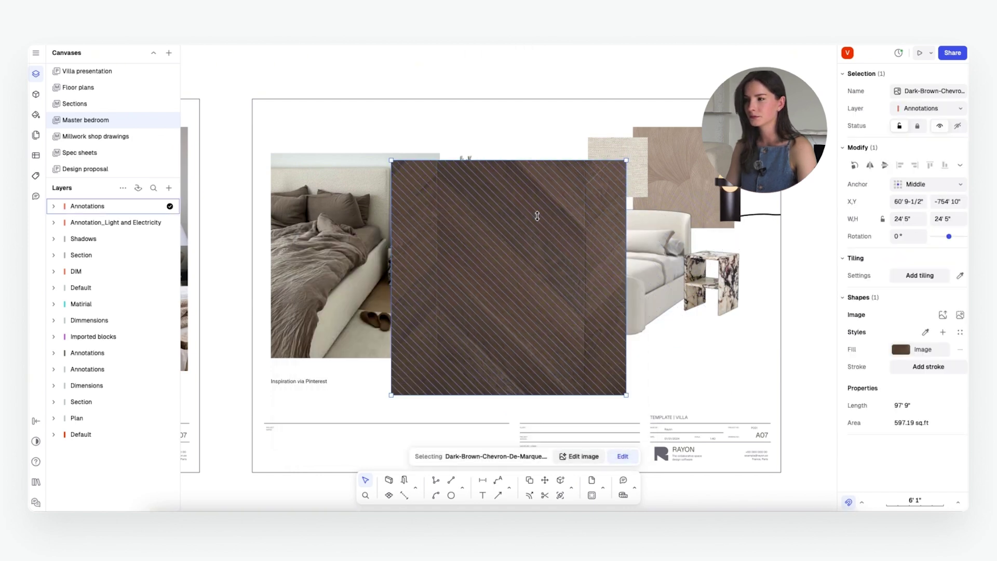
{"action": "left_click_drag", "start_coordinate": [625, 164], "coordinate": [486, 297]}
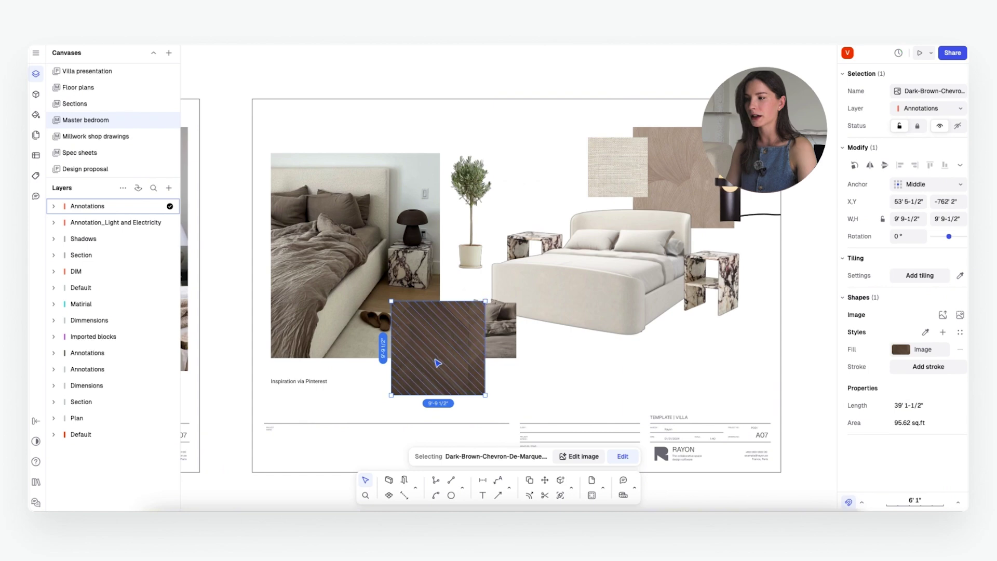
Step: Place the dark chevron swatch below the right side table and send it to the back of the layer
{"action": "left_click_drag", "start_coordinate": [431, 363], "coordinate": [682, 363]}
{"action": "right_click", "coordinate": [706, 332]}
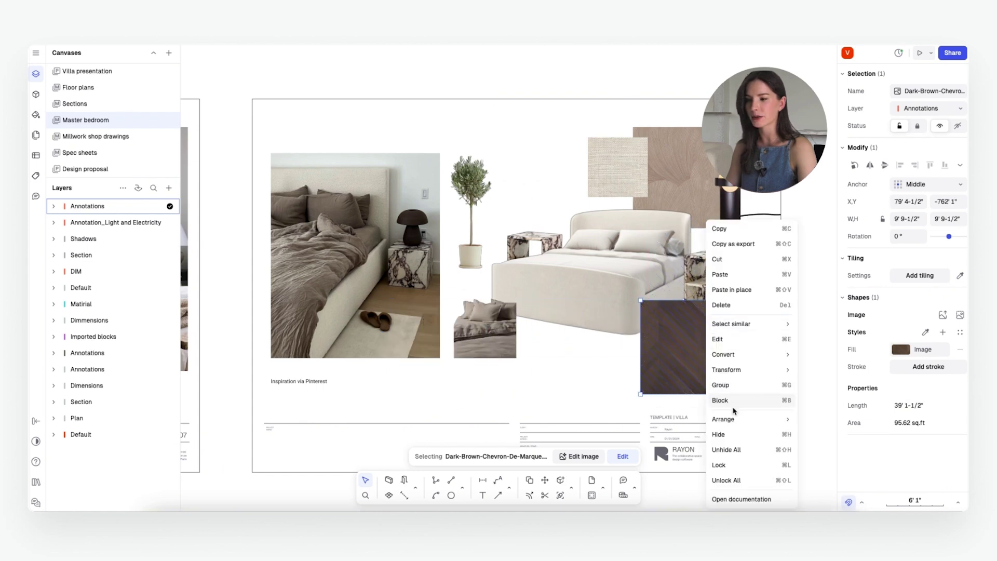
{"action": "mouse_move", "coordinate": [724, 419]}
{"action": "left_click", "coordinate": [865, 467]}
{"action": "left_click", "coordinate": [563, 393]}
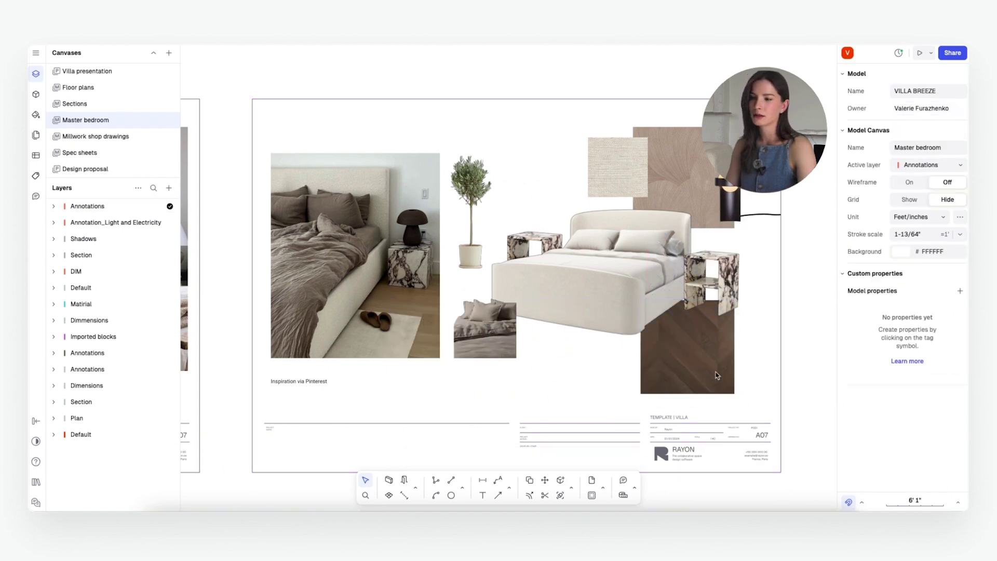
Step: Move the dark chevron swatch above the bed, beside the lighter wood swatch, and reposition the woven swatch over their overlap
{"action": "left_click_drag", "start_coordinate": [702, 375], "coordinate": [658, 179]}
{"action": "mouse_move", "coordinate": [592, 178]}
{"action": "left_mouse_down"}
{"action": "mouse_move", "coordinate": [562, 194]}
{"action": "mouse_move", "coordinate": [597, 195]}
{"action": "left_mouse_up"}
{"action": "left_click_drag", "start_coordinate": [618, 123], "coordinate": [587, 130]}
{"action": "left_click", "coordinate": [597, 110]}
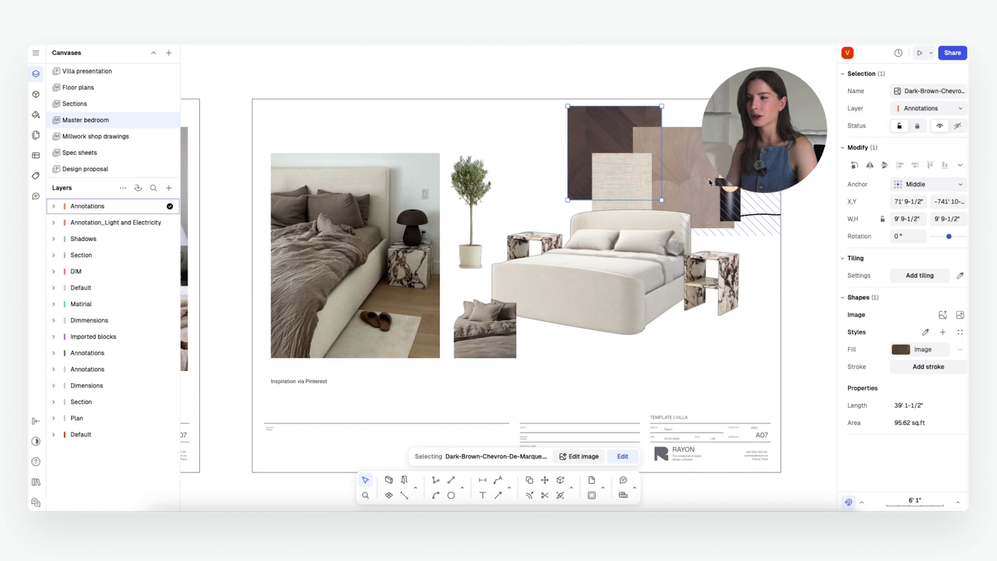
Step: Move the bed and the right side table down, clear of the material swatches
{"action": "left_click", "coordinate": [730, 166]}
{"action": "left_click", "coordinate": [759, 116]}
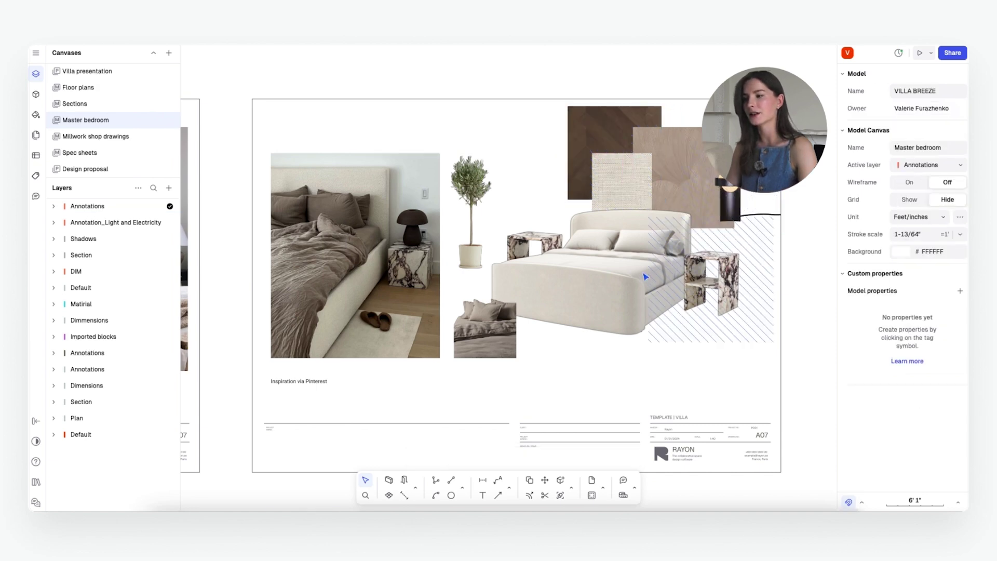
{"action": "left_click_drag", "start_coordinate": [631, 278], "coordinate": [632, 318]}
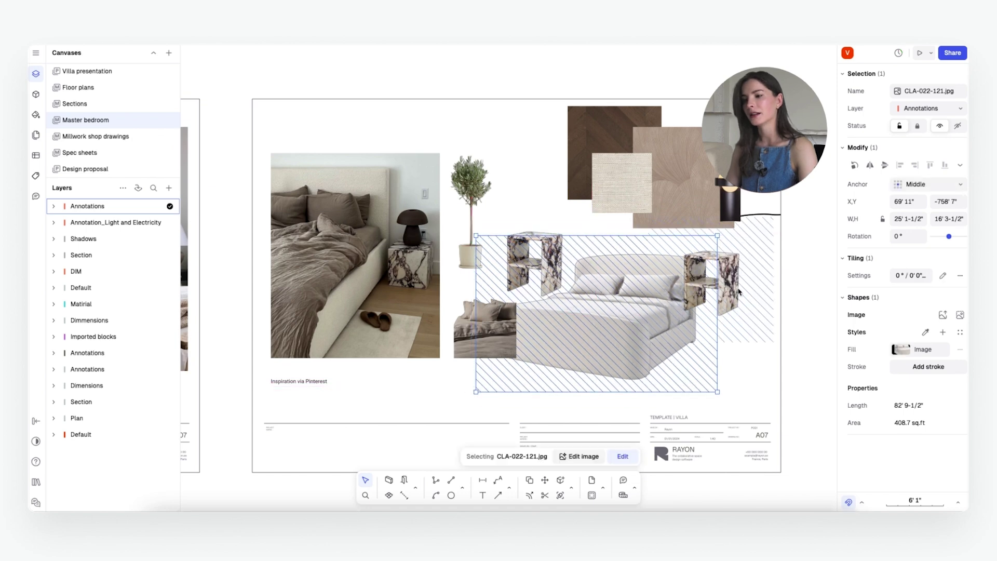
{"action": "left_click_drag", "start_coordinate": [722, 283], "coordinate": [726, 332]}
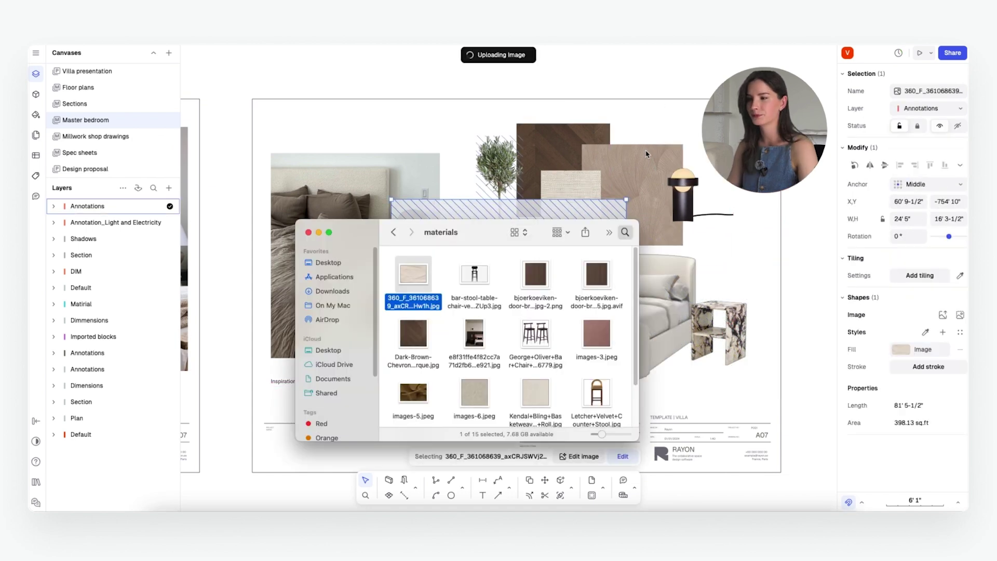
Step: Add the 360_F_361068639 cream fabric image, scale it to about 6' 6" by 4' 4", and place it at the bedding's lower-right corner
{"action": "left_click", "coordinate": [647, 154]}
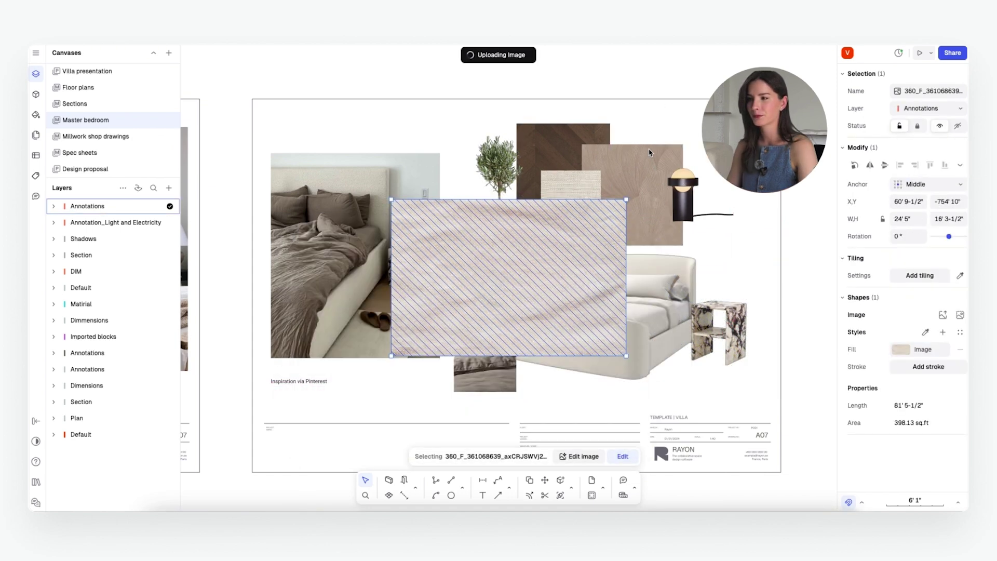
{"action": "left_click", "coordinate": [756, 246]}
{"action": "left_click", "coordinate": [571, 287]}
{"action": "left_click_drag", "start_coordinate": [624, 201], "coordinate": [526, 382]}
{"action": "left_click", "coordinate": [427, 398]}
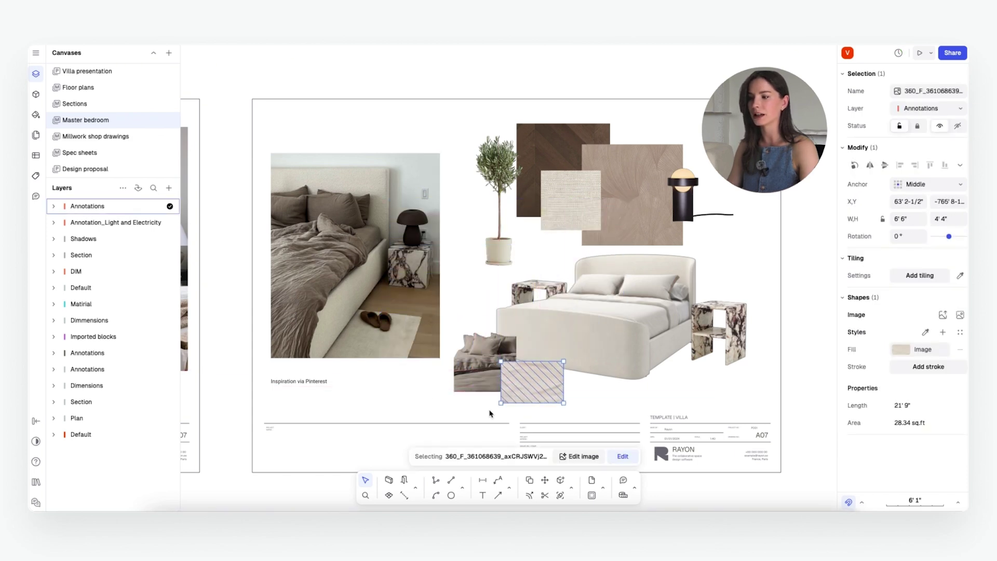
Step: Reduce the cream fabric swatch to about 5' 6-1/2" by 3' 8-1/2", overlapping the bedding's lower-right corner
{"action": "left_click", "coordinate": [540, 399]}
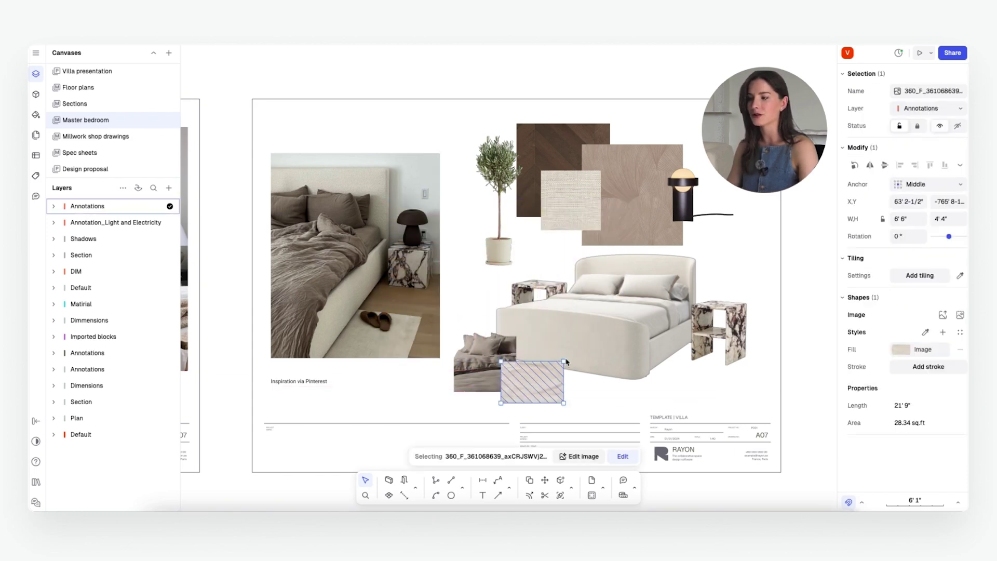
{"action": "left_click", "coordinate": [566, 360]}
{"action": "left_click", "coordinate": [599, 399]}
{"action": "left_click", "coordinate": [551, 403]}
{"action": "left_click", "coordinate": [560, 365]}
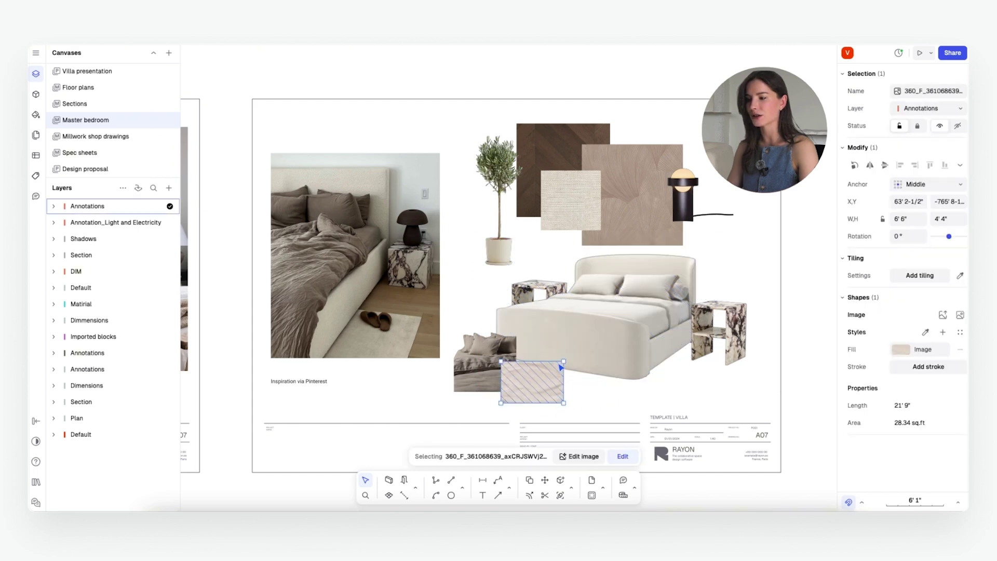
{"action": "left_click_drag", "start_coordinate": [563, 361], "coordinate": [538, 407]}
{"action": "left_click", "coordinate": [609, 422]}
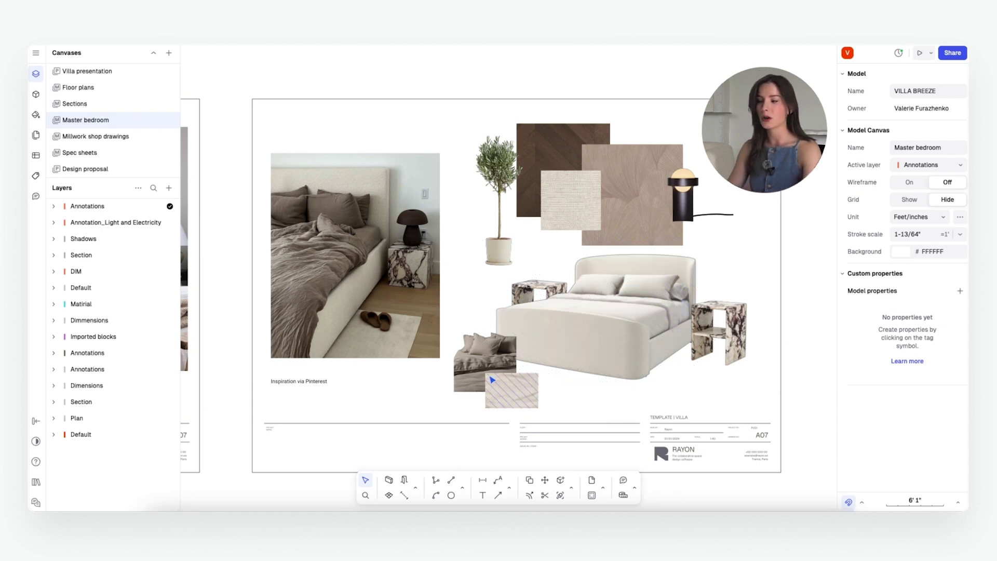
{"action": "left_click", "coordinate": [503, 403]}
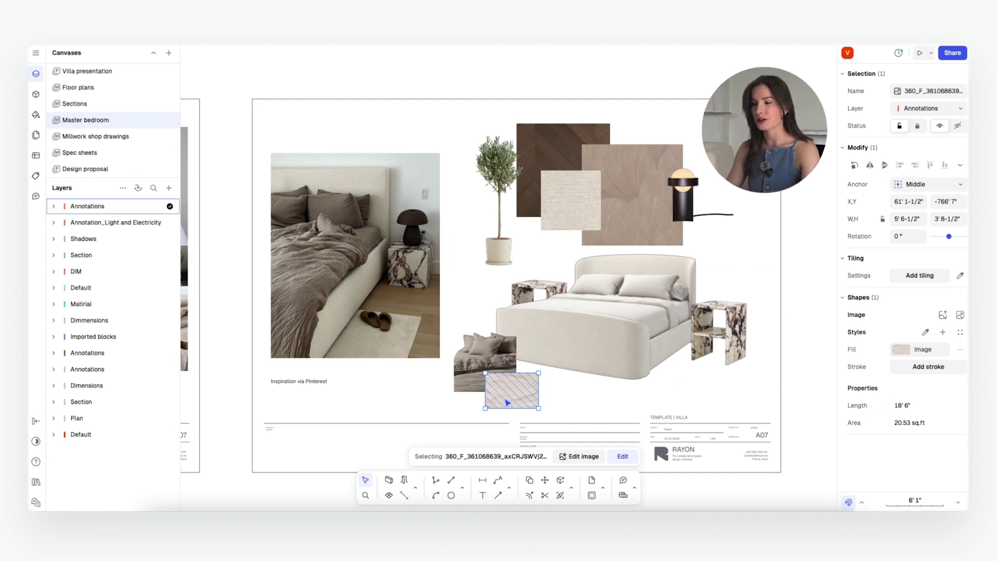
{"action": "left_click", "coordinate": [408, 412]}
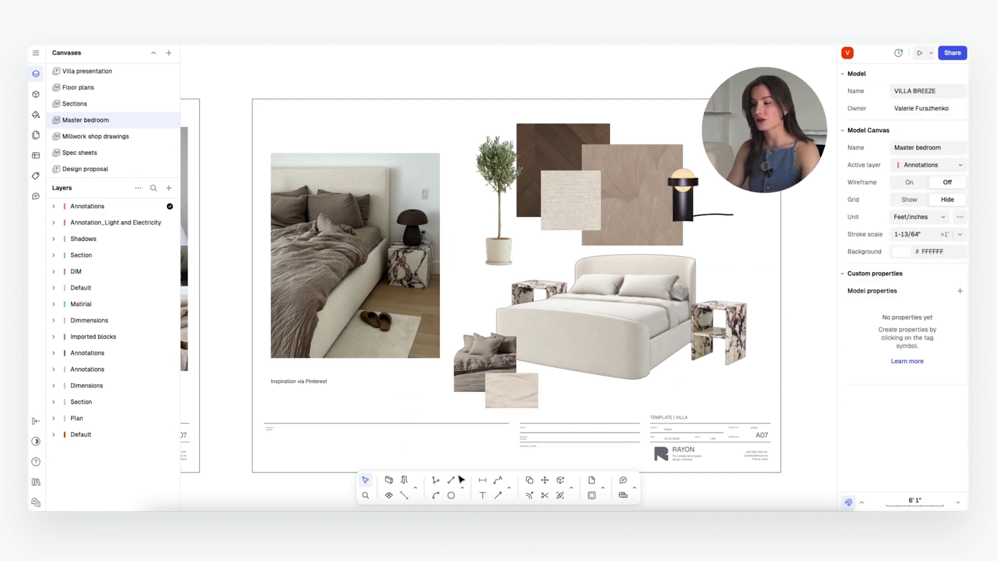
Step: Draw a circle about 8' 2" in diameter and place it at the foot of the bed beside the fabric swatch
{"action": "left_click", "coordinate": [452, 495]}
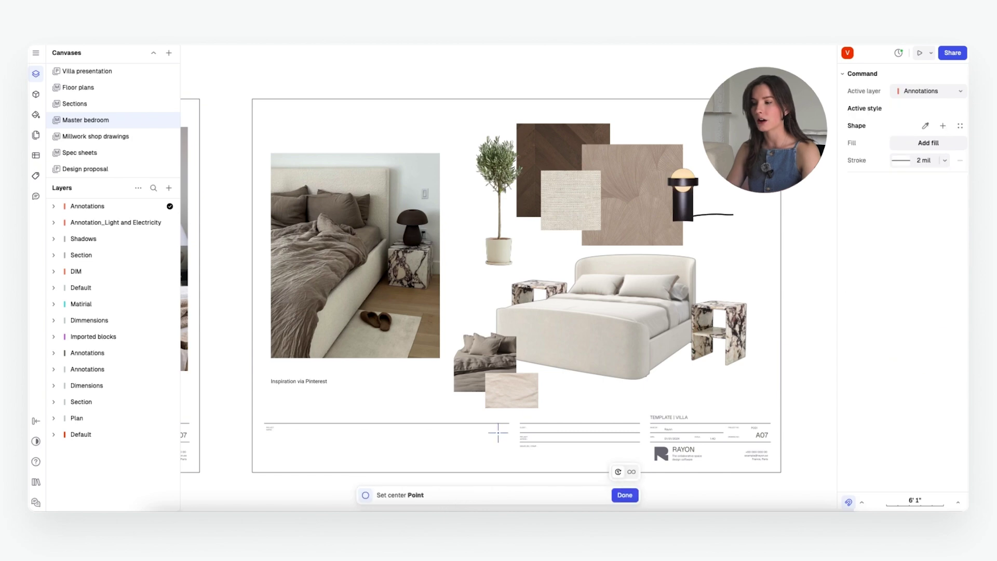
{"action": "left_click", "coordinate": [569, 339]}
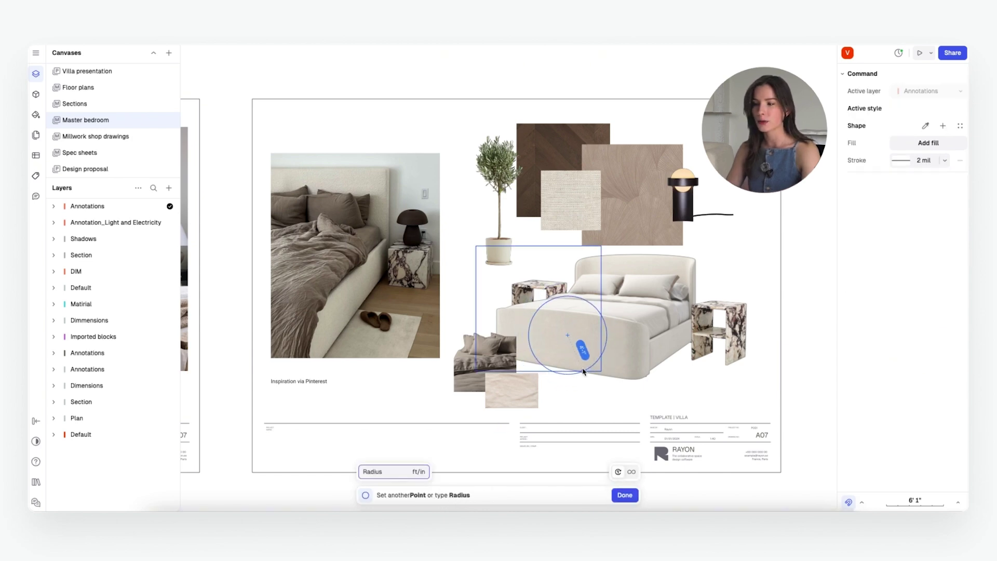
{"action": "left_click", "coordinate": [581, 355]}
{"action": "left_click_drag", "start_coordinate": [571, 331], "coordinate": [552, 365]}
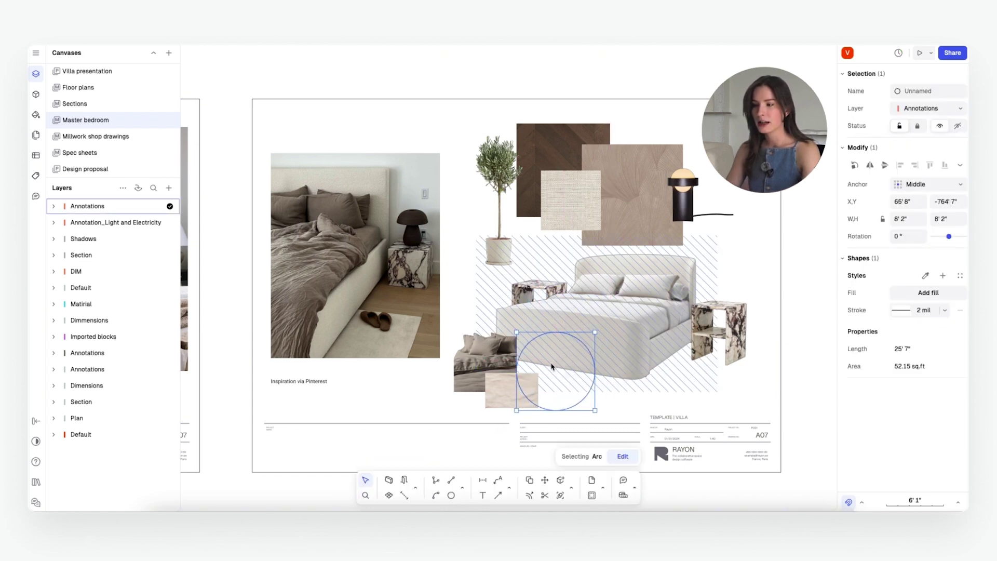
Step: Give the circle an image fill using the 360_F cream fabric picture from the materials folder
{"action": "left_click", "coordinate": [928, 293]}
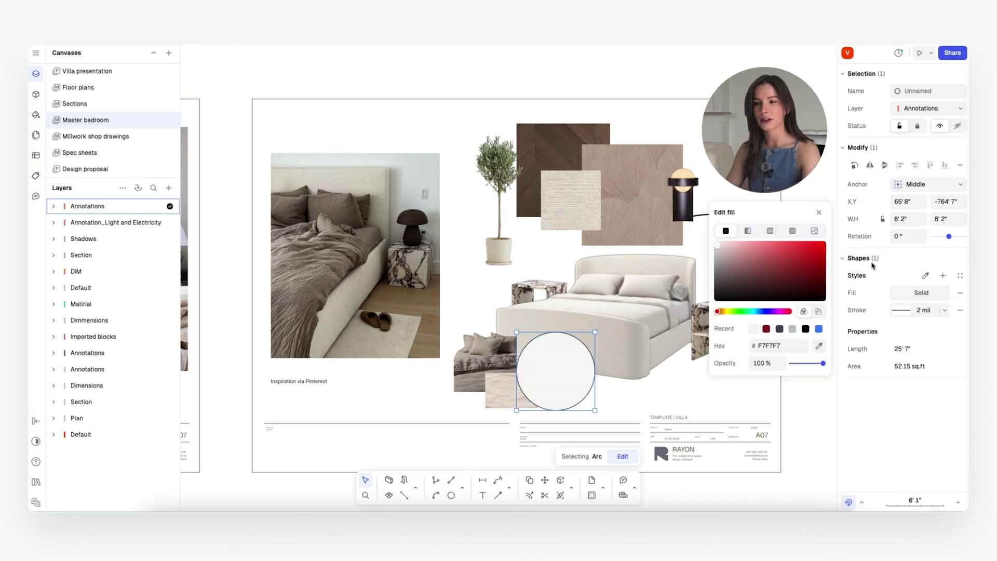
{"action": "left_click", "coordinate": [812, 231]}
{"action": "mouse_move", "coordinate": [770, 335]}
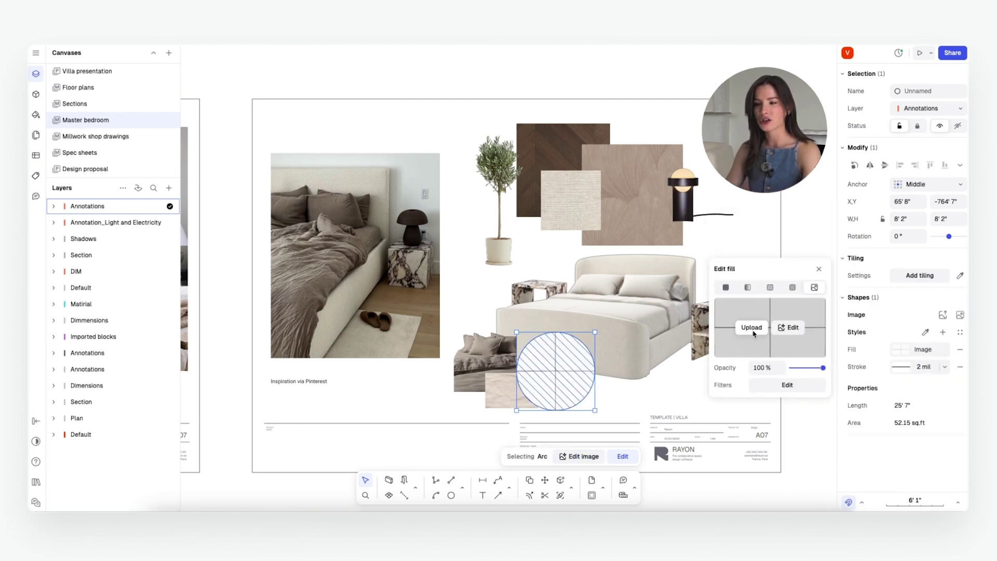
{"action": "left_click", "coordinate": [751, 328]}
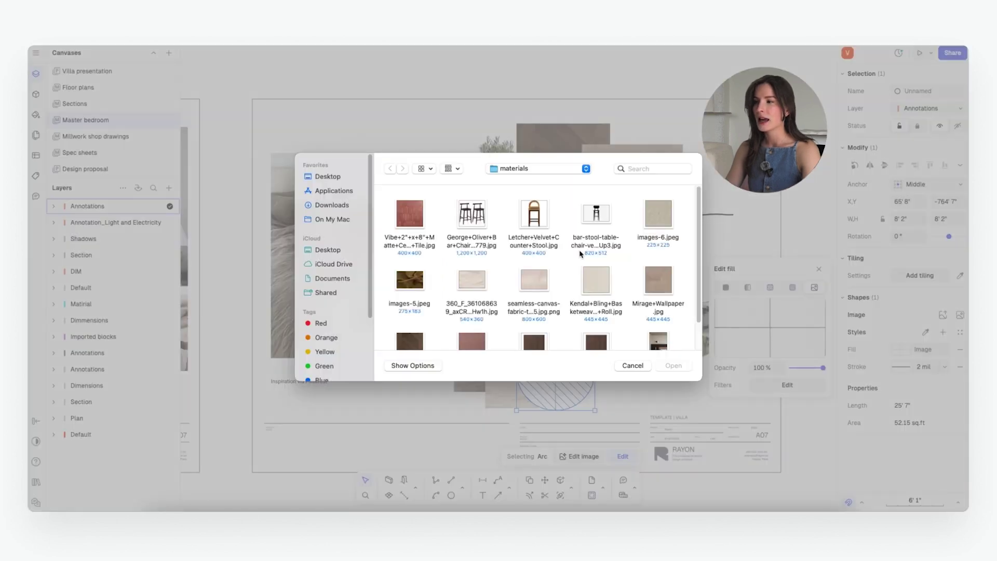
{"action": "scroll", "coordinate": [512, 318], "scroll_direction": "down", "scroll_amount": 2}
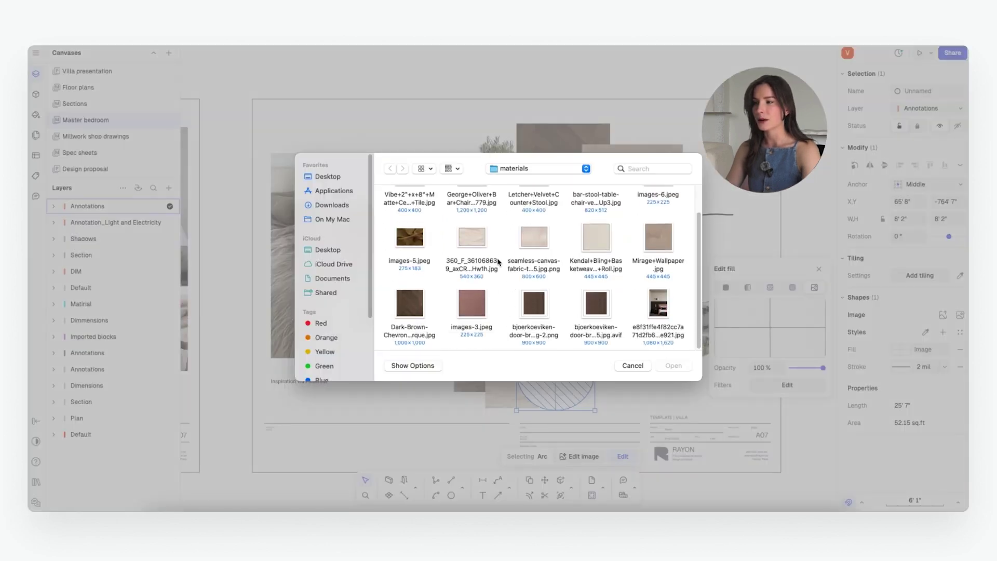
{"action": "double_click", "coordinate": [472, 238]}
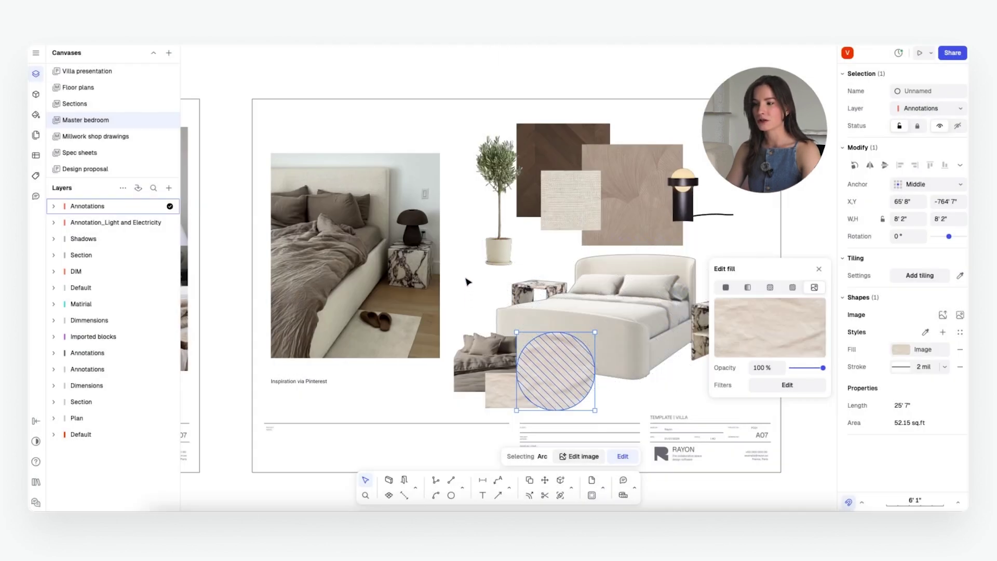
{"action": "left_click", "coordinate": [488, 295]}
Step: Move the fabric-filled circle right so it overlaps the bed's front corner, and keep it selected
{"action": "left_click_drag", "start_coordinate": [563, 388], "coordinate": [617, 377]}
{"action": "left_click", "coordinate": [701, 398]}
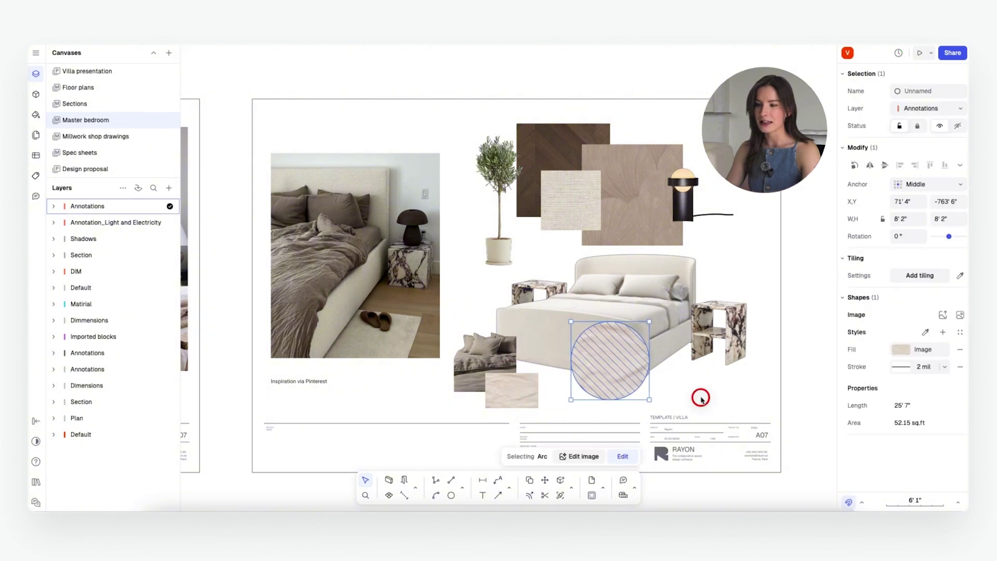
{"action": "left_click", "coordinate": [700, 398]}
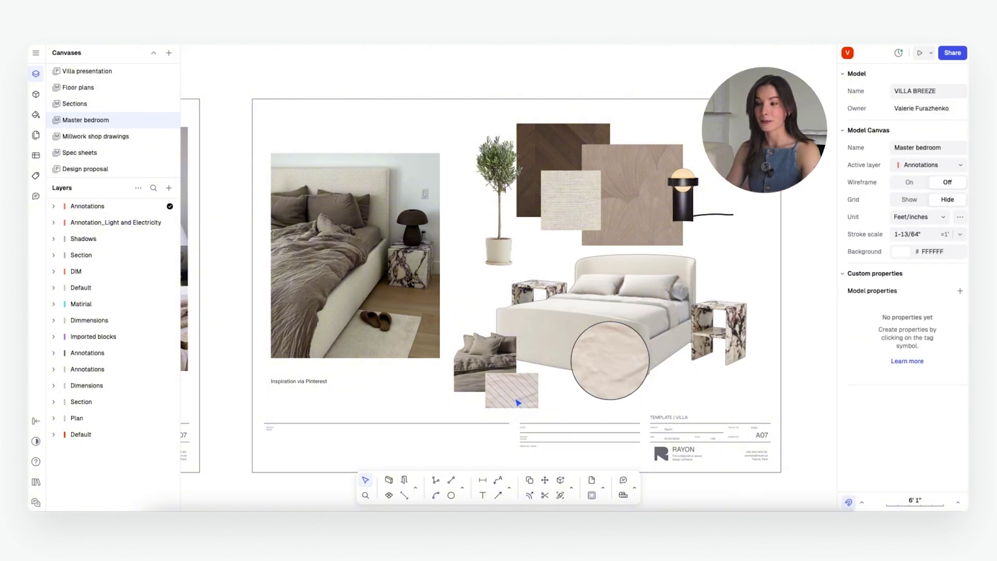
{"action": "left_click", "coordinate": [613, 381]}
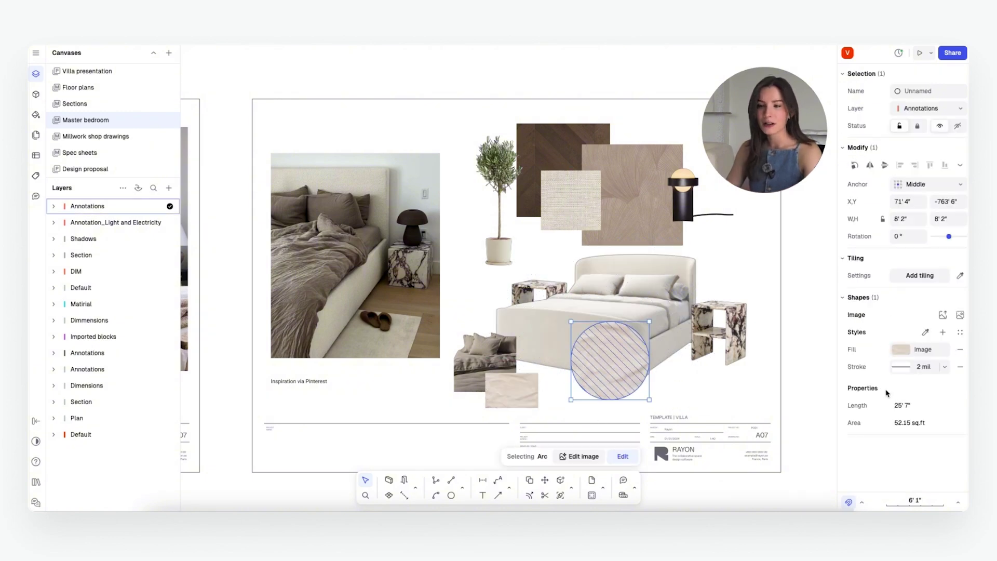
Step: Set the fabric circle's stroke opacity to 0%, then place it smaller over the bedding's lower-right corner, replacing the rectangular fabric swatch
{"action": "left_click", "coordinate": [902, 368]}
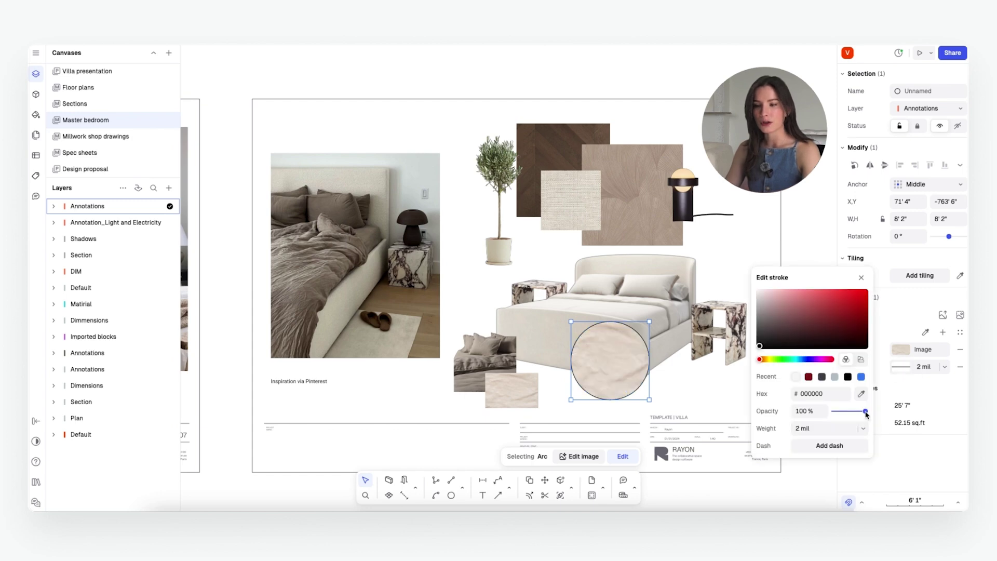
{"action": "left_click_drag", "start_coordinate": [866, 412], "coordinate": [831, 411]}
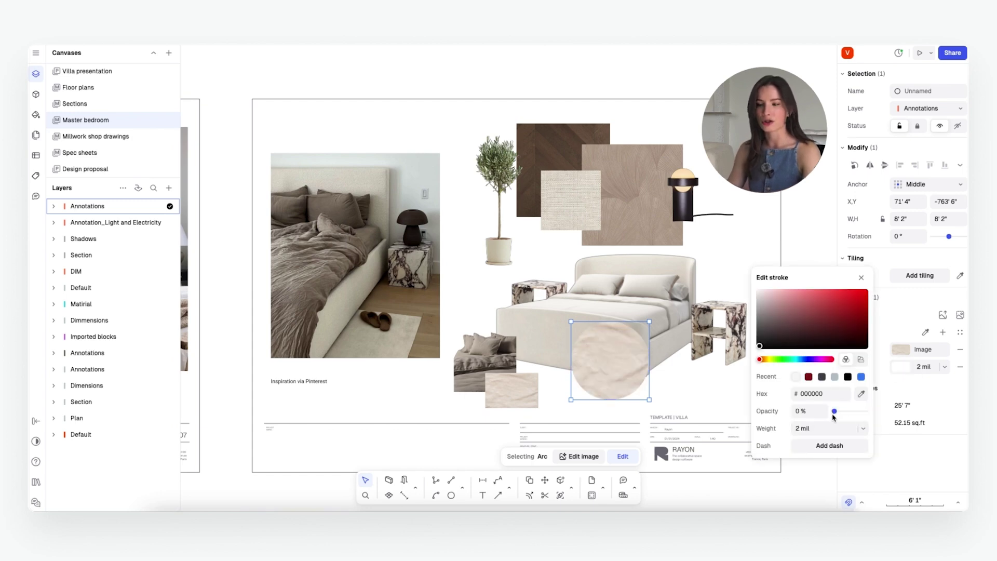
{"action": "left_click", "coordinate": [900, 395]}
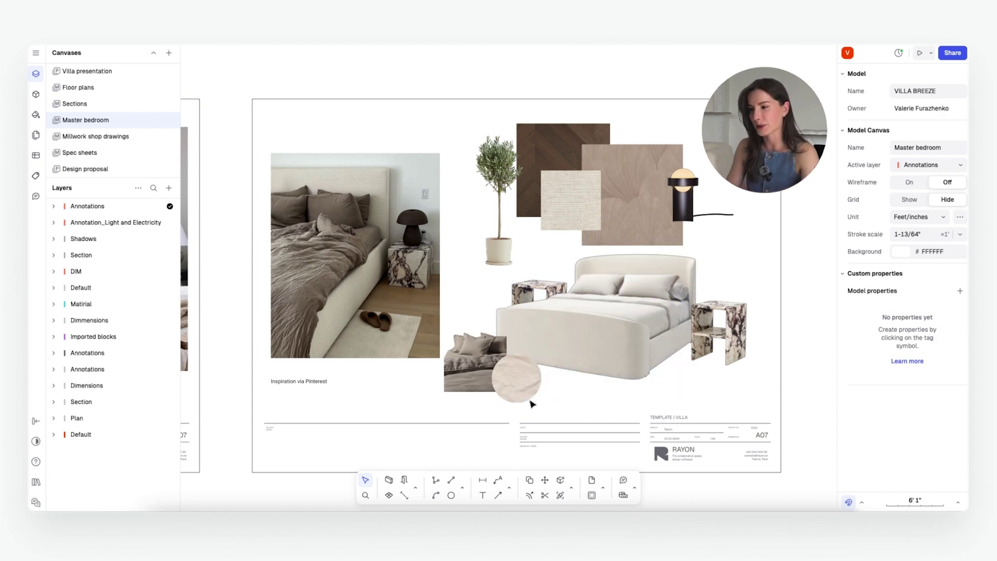
{"action": "left_click", "coordinate": [590, 399]}
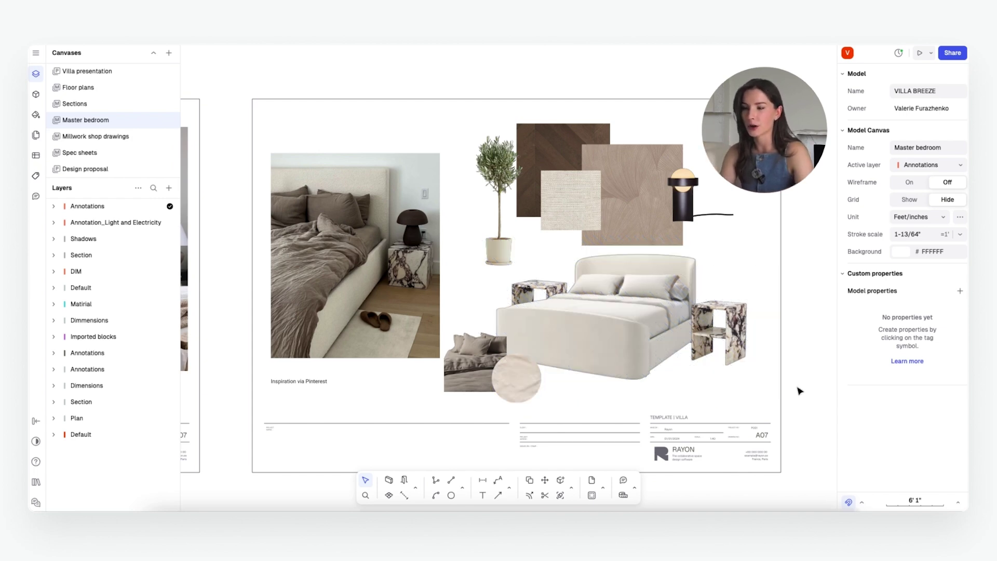
Step: Examine the master bedroom sheets, from the mood boards down to the sheet with the colour circles and bedroom plan
{"action": "scroll", "coordinate": [797, 387], "scroll_direction": "down", "scroll_amount": 3, "text": "ctrl"}
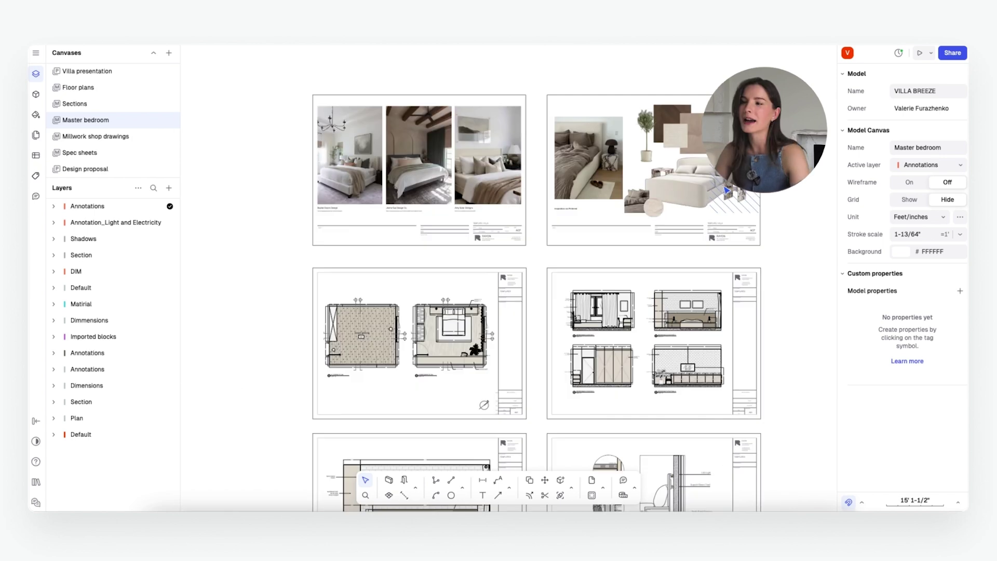
{"action": "scroll", "coordinate": [748, 130], "scroll_direction": "up", "scroll_amount": 10}
{"action": "scroll", "coordinate": [760, 148], "scroll_direction": "down", "scroll_amount": 6}
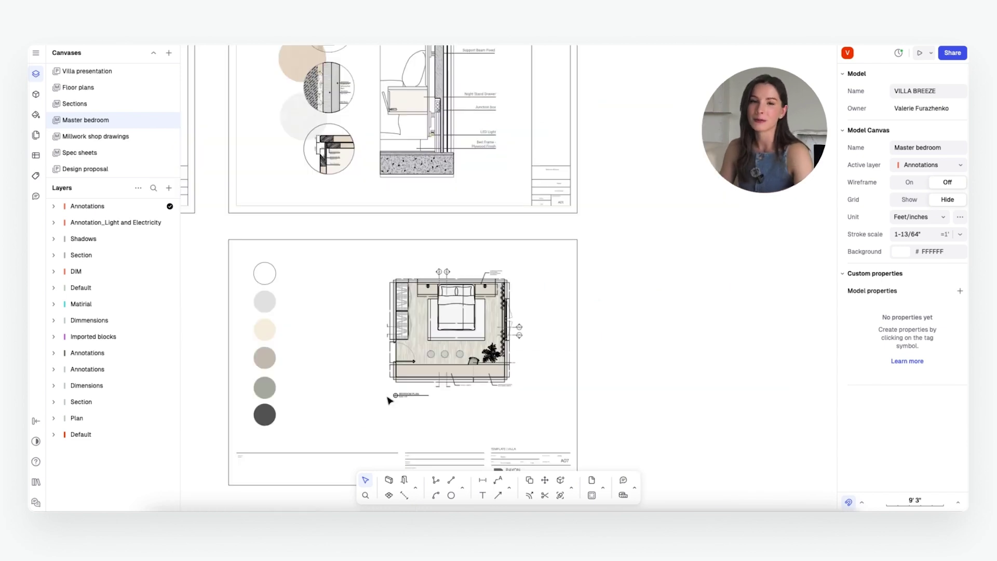
{"action": "scroll", "coordinate": [389, 400], "scroll_direction": "down", "scroll_amount": 2}
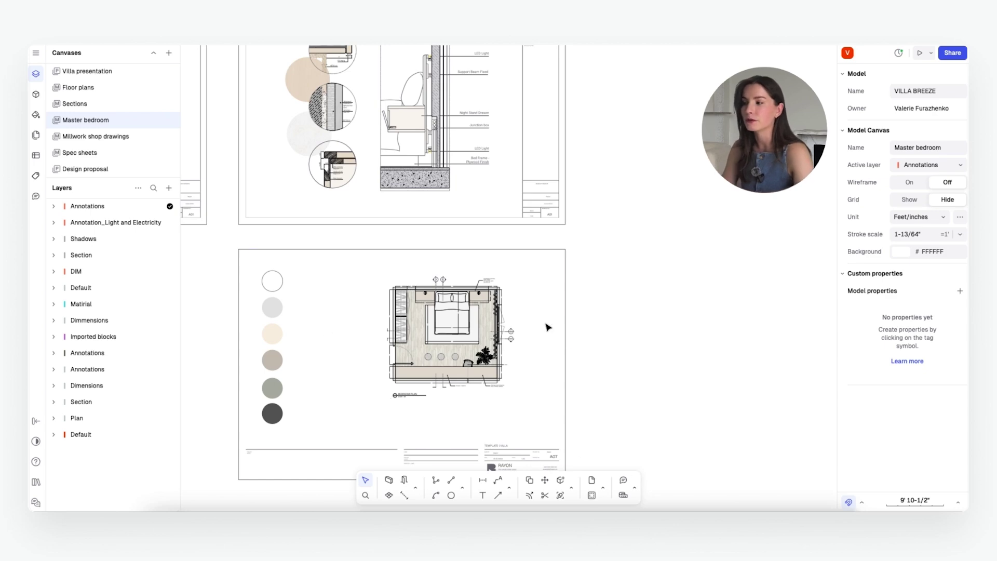
{"action": "scroll", "coordinate": [546, 327], "scroll_direction": "down", "scroll_amount": 3}
{"action": "scroll", "coordinate": [363, 126], "scroll_direction": "up", "scroll_amount": 5}
{"action": "scroll", "coordinate": [580, 222], "scroll_direction": "up", "scroll_amount": 3}
{"action": "scroll", "coordinate": [579, 222], "scroll_direction": "down", "scroll_amount": 4}
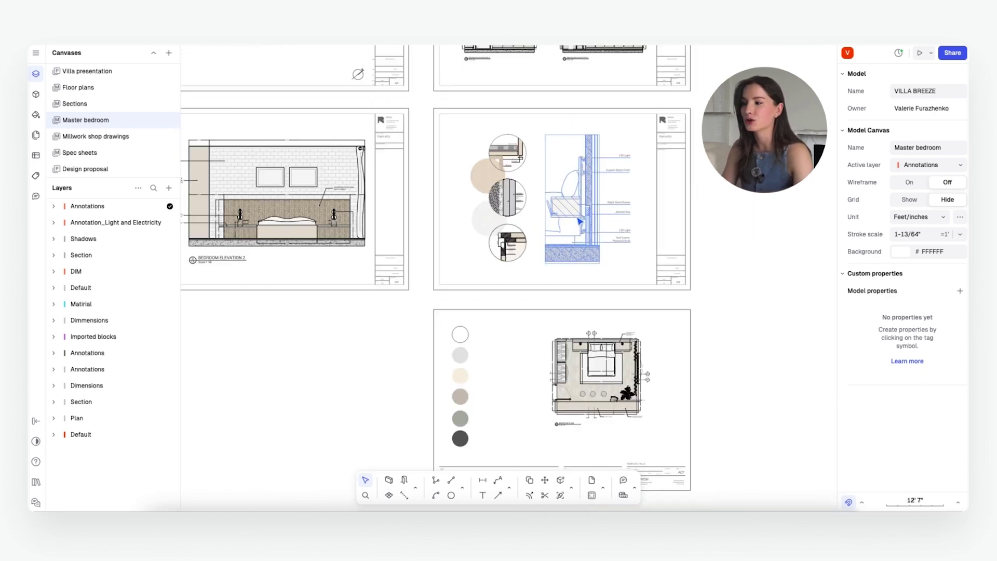
{"action": "scroll", "coordinate": [668, 436], "scroll_direction": "up", "scroll_amount": 2}
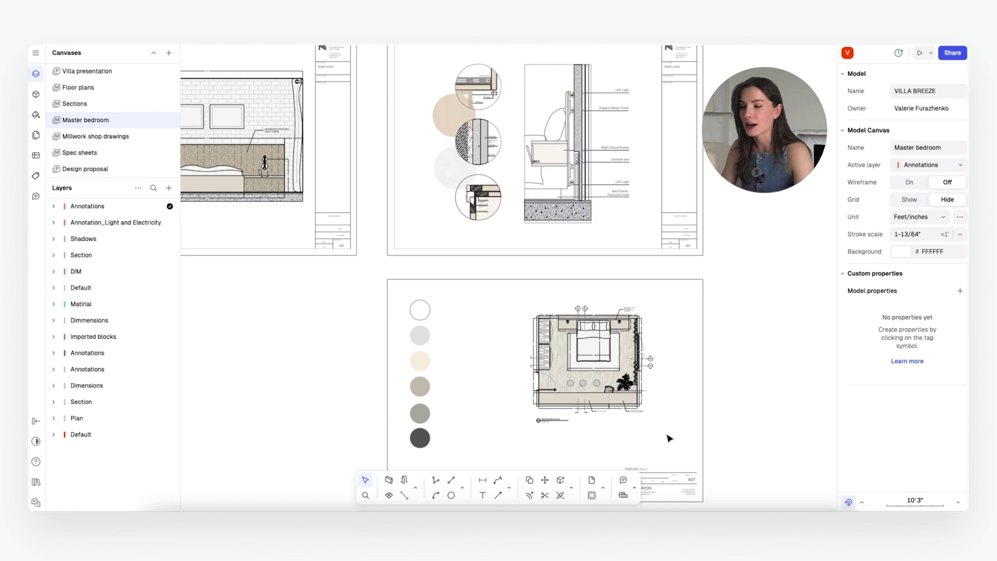
{"action": "scroll", "coordinate": [675, 438], "scroll_direction": "up", "scroll_amount": 2}
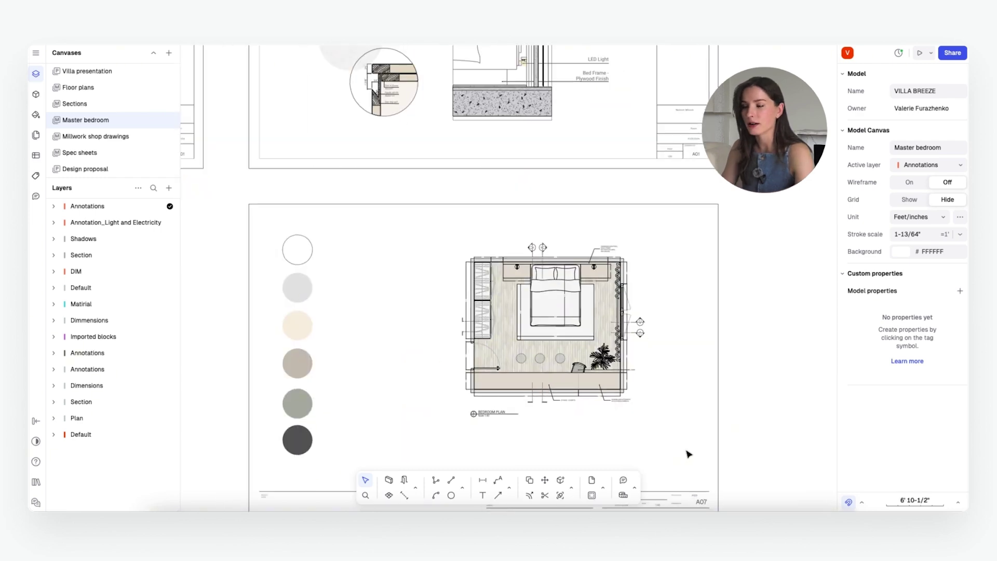
{"action": "scroll", "coordinate": [689, 454], "scroll_direction": "down", "scroll_amount": 1}
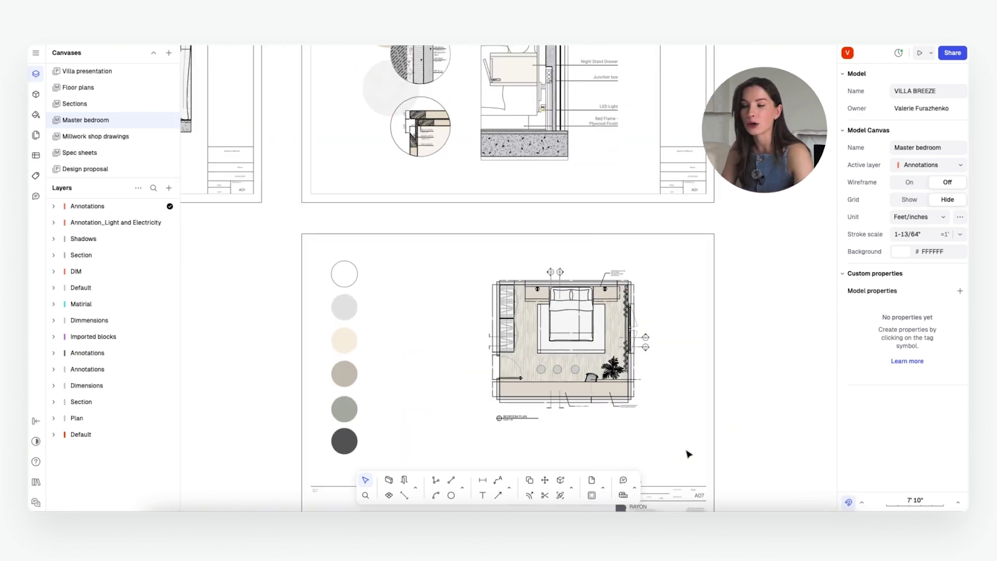
{"action": "scroll", "coordinate": [568, 423], "scroll_direction": "down", "scroll_amount": 10}
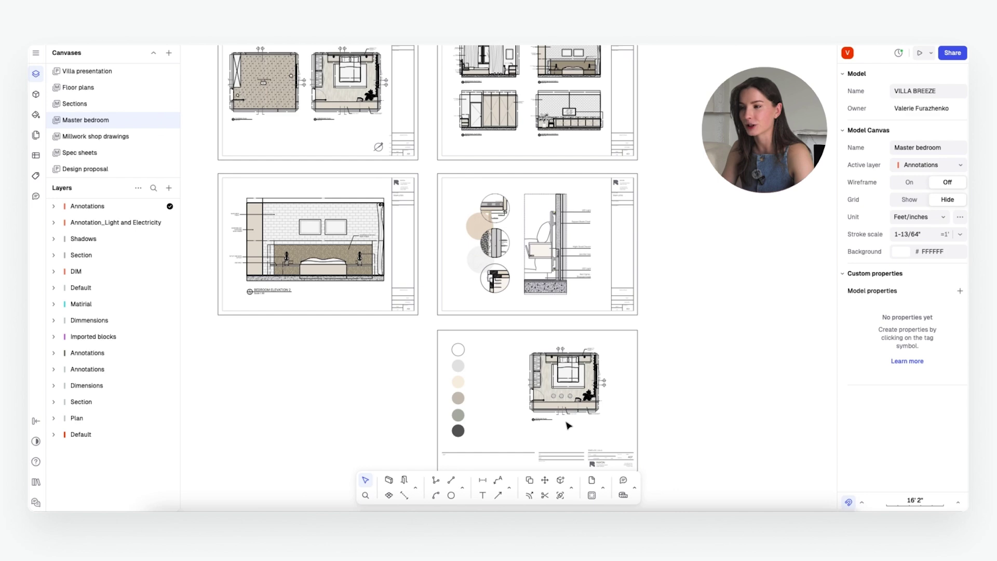
{"action": "scroll", "coordinate": [545, 278], "scroll_direction": "up", "scroll_amount": 10}
{"action": "scroll", "coordinate": [653, 330], "scroll_direction": "down", "scroll_amount": 7}
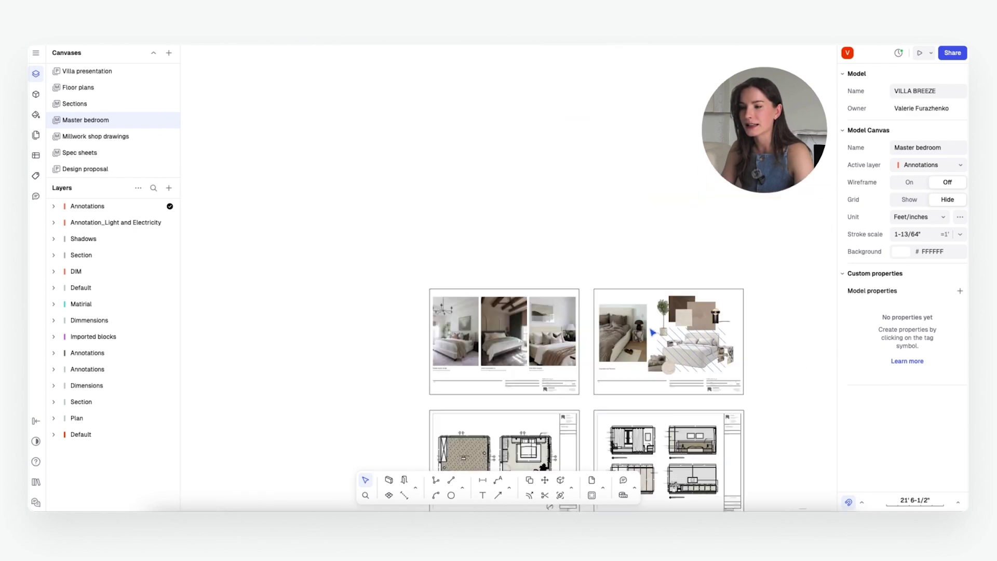
Step: Copy the marble nightstand, bed, lamp, dark wood swatch and olive tree from the mood board onto the colour-circle and bedroom plan sheet
{"action": "left_click", "coordinate": [710, 359]}
{"action": "scroll", "coordinate": [748, 349], "scroll_direction": "down", "scroll_amount": 2}
{"action": "scroll", "coordinate": [779, 380], "scroll_direction": "up", "scroll_amount": 5}
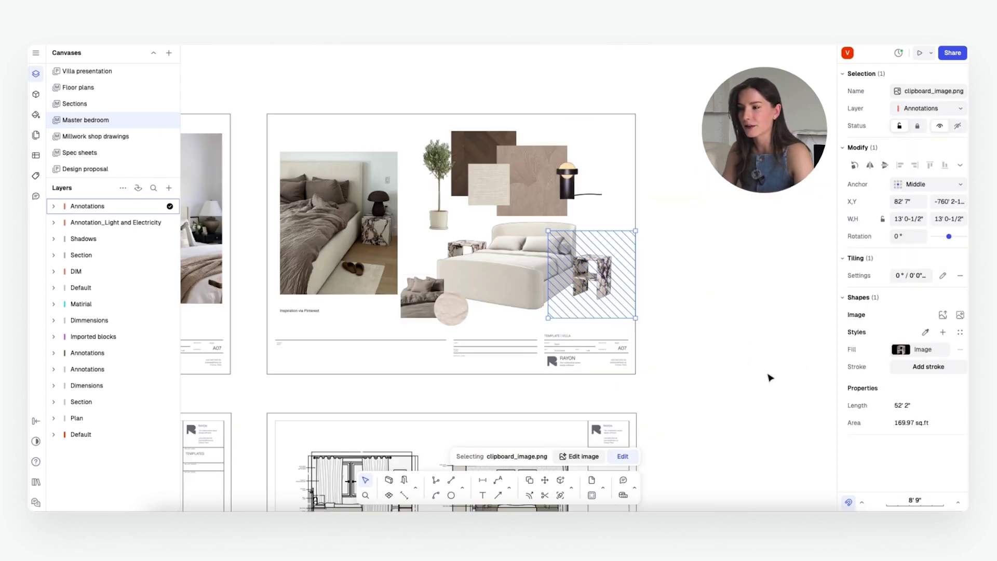
{"action": "left_click", "coordinate": [465, 270], "text": "shift"}
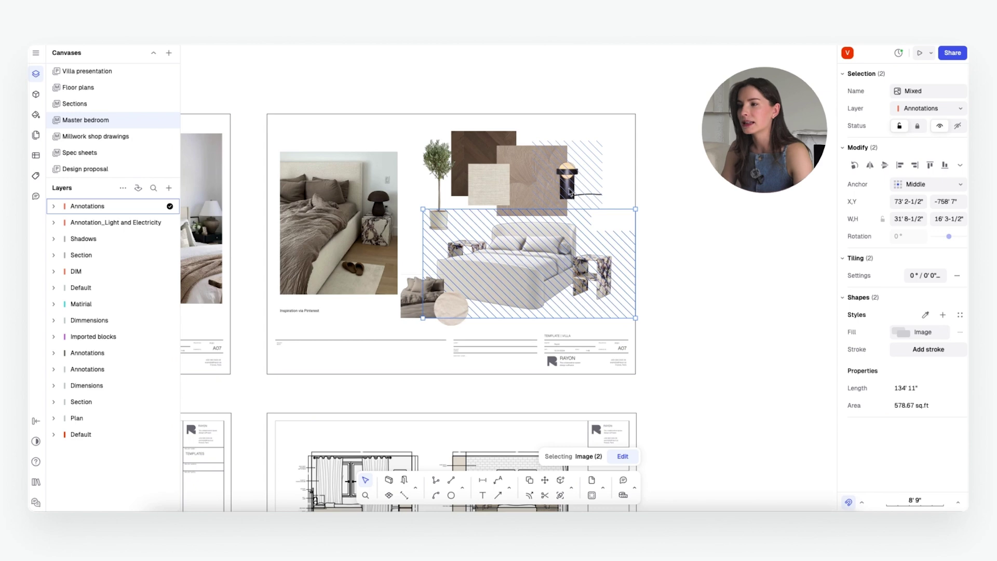
{"action": "left_click", "coordinate": [569, 192], "text": "shift"}
{"action": "left_click", "coordinate": [452, 144], "text": "shift"}
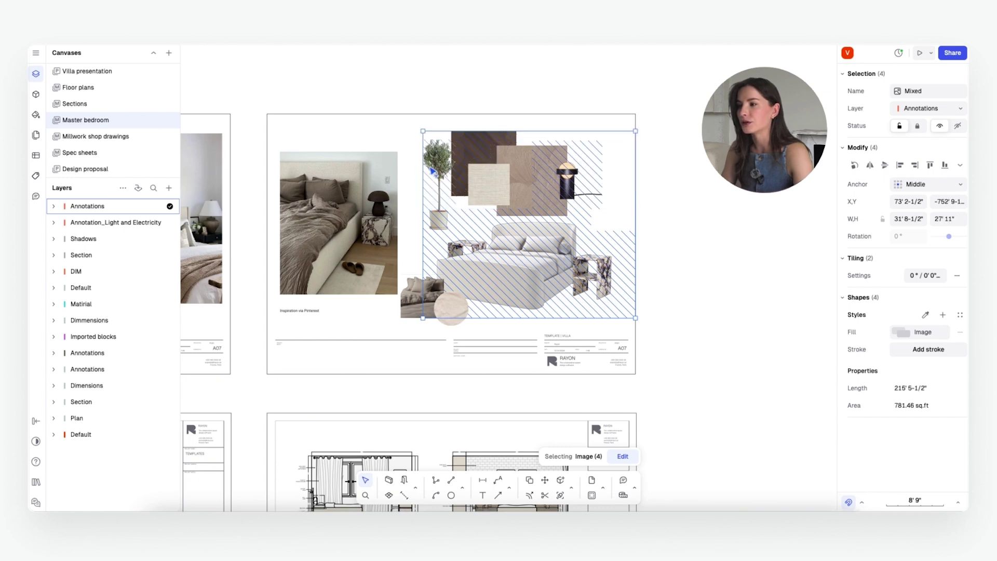
{"action": "left_click", "coordinate": [442, 198], "text": "shift"}
{"action": "scroll", "coordinate": [534, 279], "scroll_direction": "down", "scroll_amount": 8}
{"action": "scroll", "coordinate": [535, 387], "scroll_direction": "up", "scroll_amount": 10}
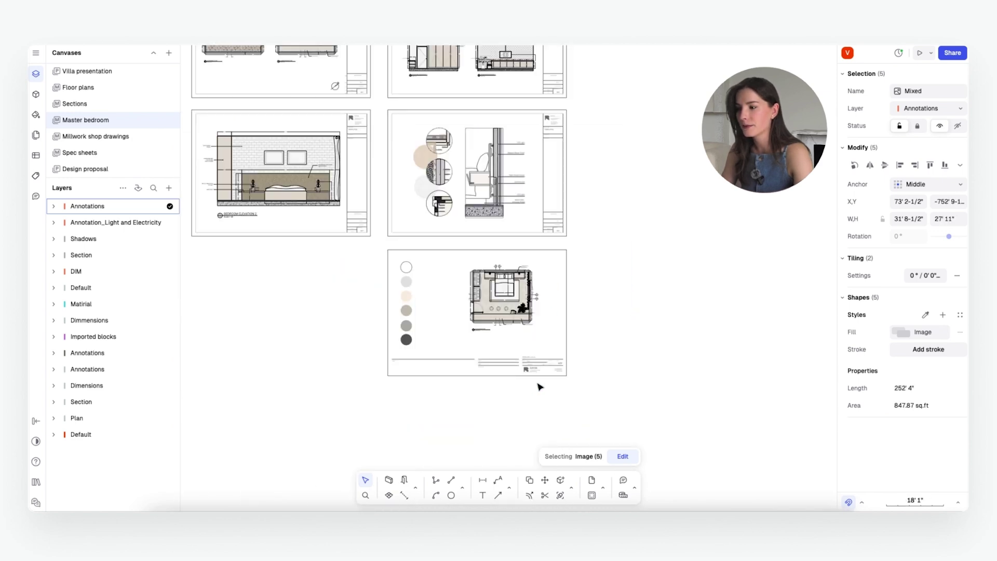
{"action": "key", "text": "ctrl+v"}
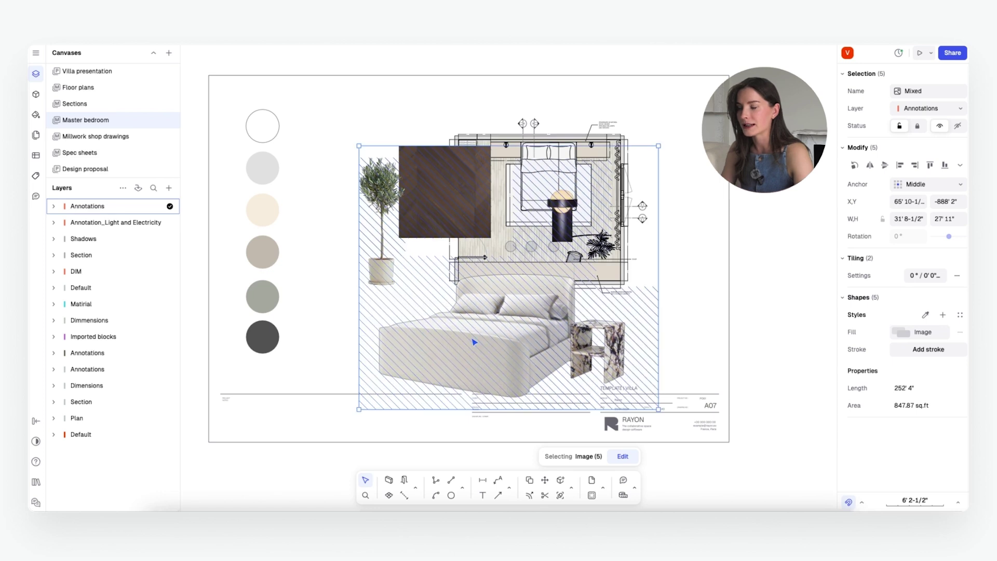
Step: Shift the pasted images toward the colour circles, then shrink the marble nightstand and place it beside the bedroom plan's upper-right corner
{"action": "left_click_drag", "start_coordinate": [474, 342], "coordinate": [369, 316]}
{"action": "key", "text": "Escape"}
{"action": "mouse_move", "coordinate": [525, 326]}
{"action": "left_mouse_down"}
{"action": "mouse_move", "coordinate": [681, 223]}
{"action": "mouse_move", "coordinate": [696, 152]}
{"action": "left_mouse_up"}
{"action": "left_click_drag", "start_coordinate": [730, 85], "coordinate": [689, 127]}
{"action": "left_click_drag", "start_coordinate": [652, 173], "coordinate": [670, 161]}
Step: Scale down the dark wood swatch and the bed, placing the swatch above the bed between the colour circles and the plan
{"action": "left_click_drag", "start_coordinate": [366, 179], "coordinate": [382, 154]}
{"action": "key", "text": "ctrl+z"}
{"action": "left_click_drag", "start_coordinate": [312, 231], "coordinate": [665, 314]}
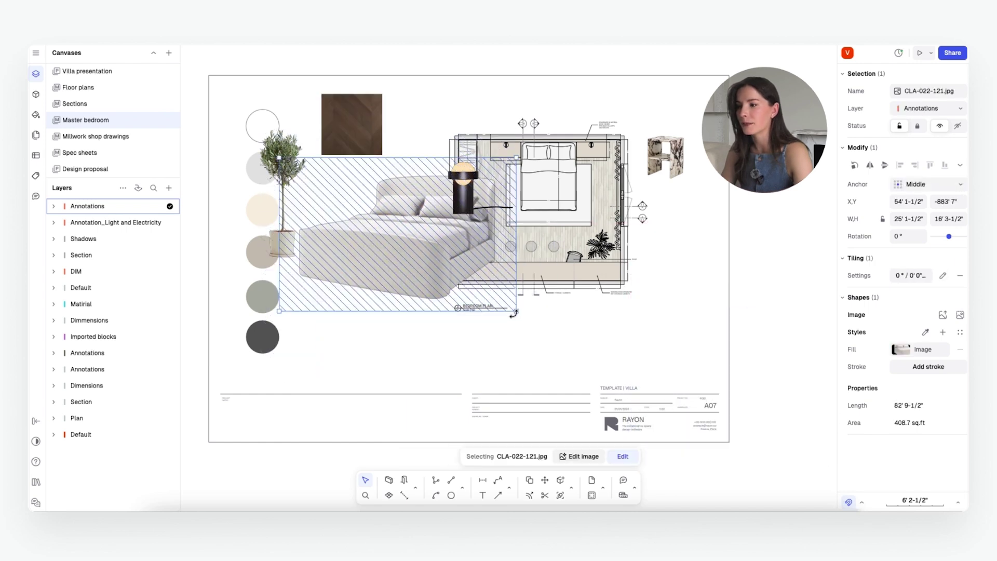
{"action": "left_click_drag", "start_coordinate": [515, 310], "coordinate": [412, 245]}
{"action": "left_click_drag", "start_coordinate": [356, 219], "coordinate": [382, 302]}
Step: Move the olive tree to the plan's lower-right side, then shrink the lamp to about 6' 1-1/2" wide and place it above the plan
{"action": "left_click_drag", "start_coordinate": [288, 236], "coordinate": [689, 343]}
{"action": "left_click", "coordinate": [745, 274]}
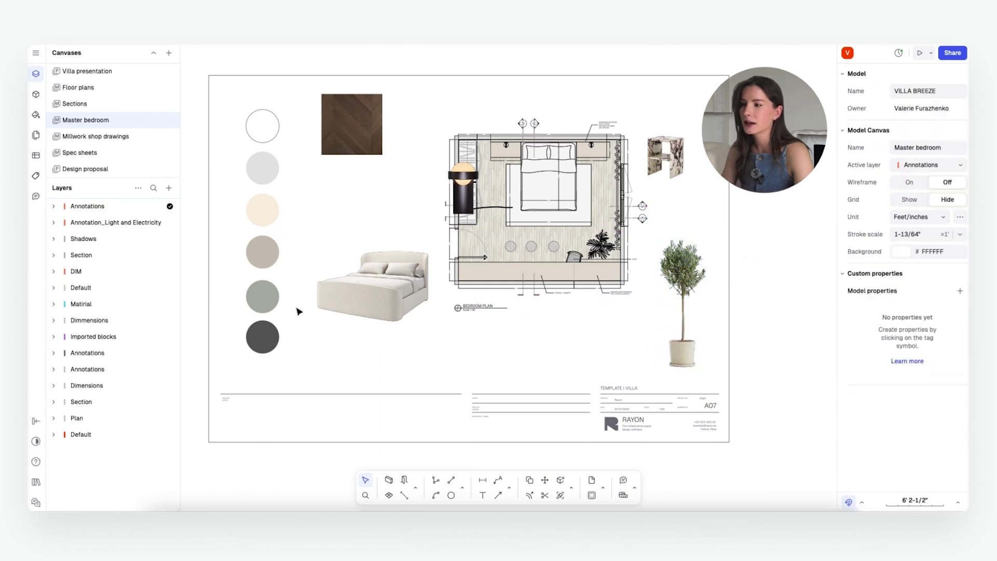
{"action": "left_click_drag", "start_coordinate": [463, 200], "coordinate": [417, 157]}
{"action": "left_click_drag", "start_coordinate": [469, 91], "coordinate": [415, 140]}
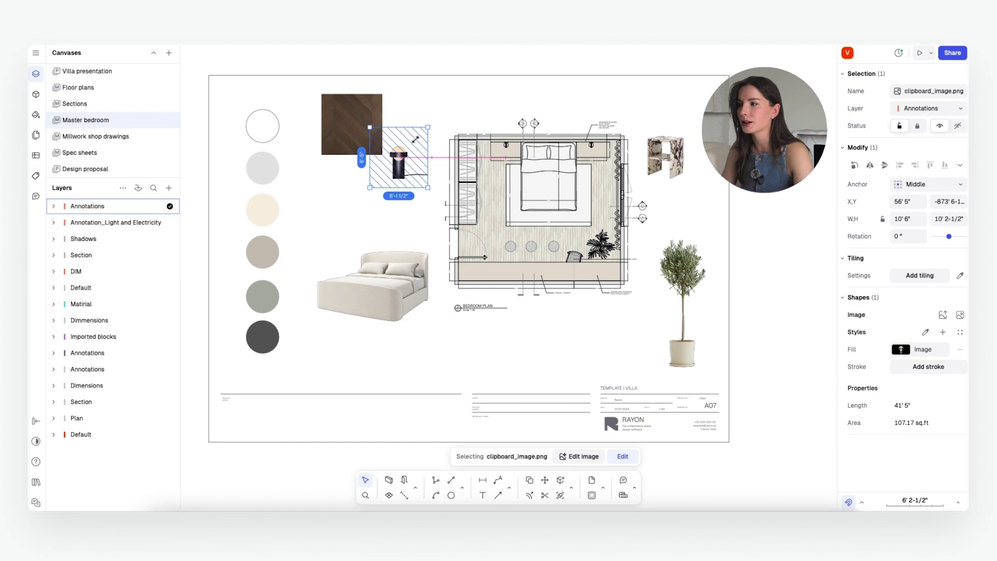
{"action": "left_click_drag", "start_coordinate": [396, 173], "coordinate": [568, 90]}
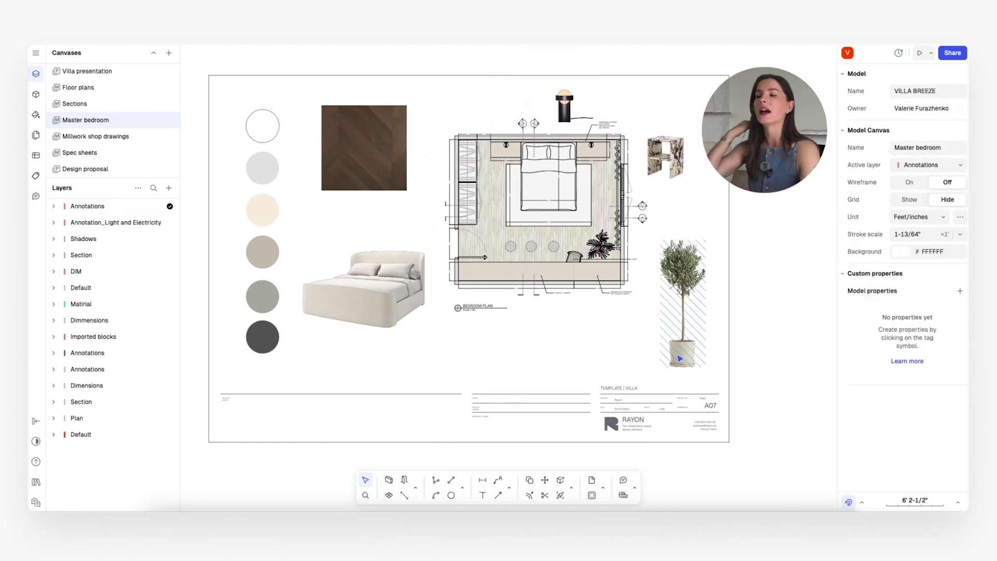
Step: Fine-tune the position of the olive tree, about 4' 11" by 13' 6-1/2", beneath the marble nightstand
{"action": "left_click", "coordinate": [661, 348]}
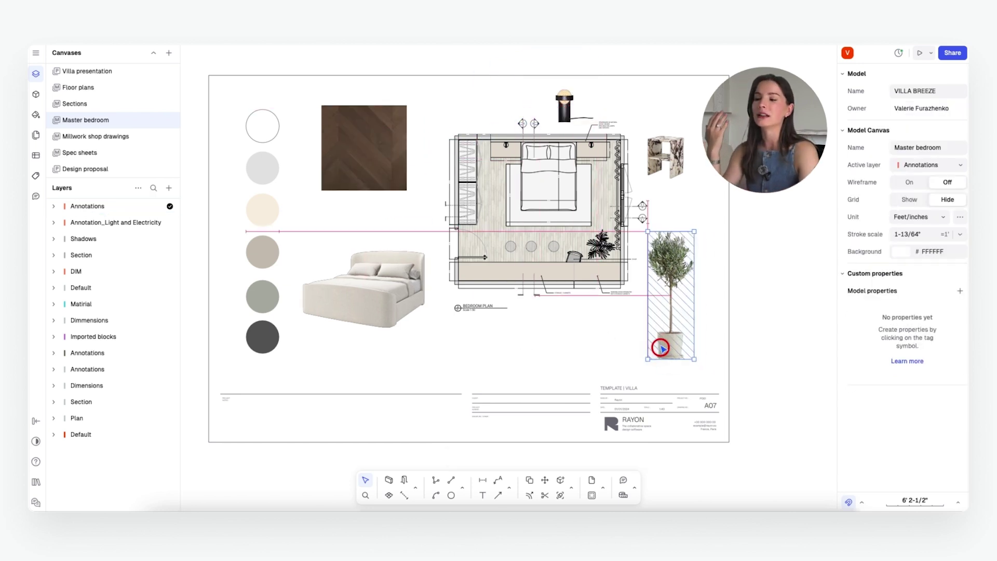
{"action": "left_click_drag", "start_coordinate": [661, 348], "coordinate": [668, 341]}
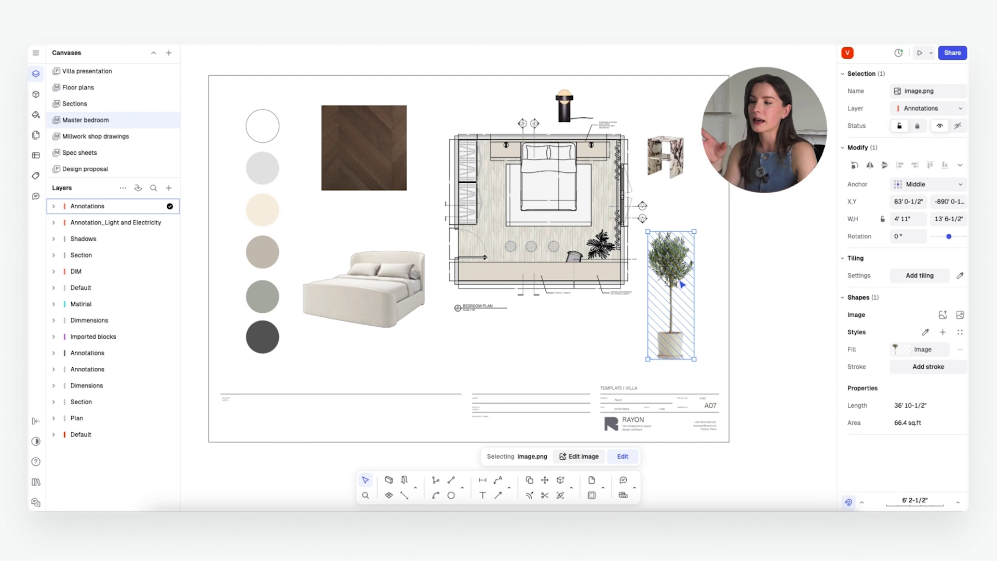
{"action": "left_click_drag", "start_coordinate": [682, 285], "coordinate": [694, 284]}
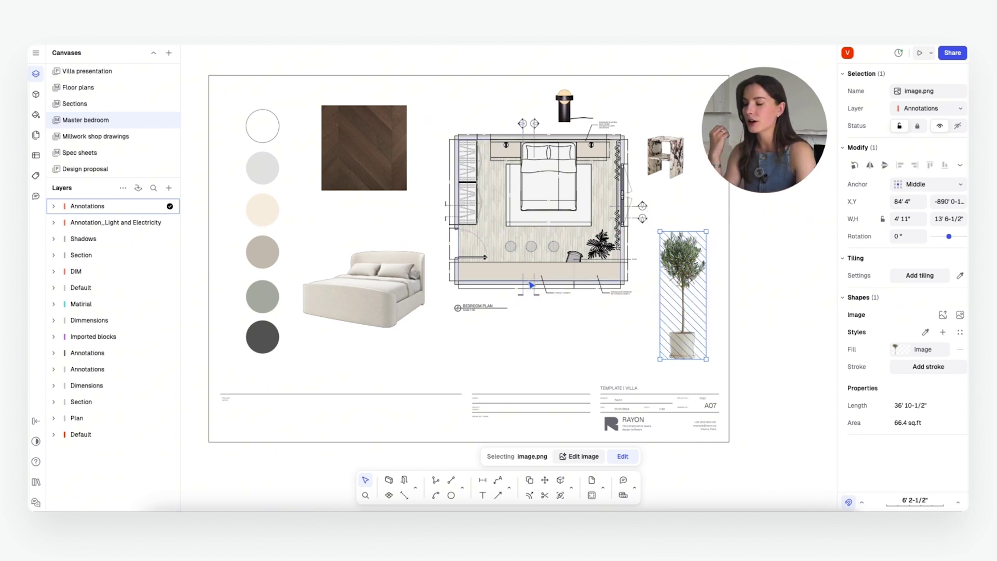
Step: Draw a curved annotation arrow from the bed image's headboard to the foot of the bed in the plan, spanning about 11' 5-1/2" by 4' 11"
{"action": "left_click", "coordinate": [370, 297]}
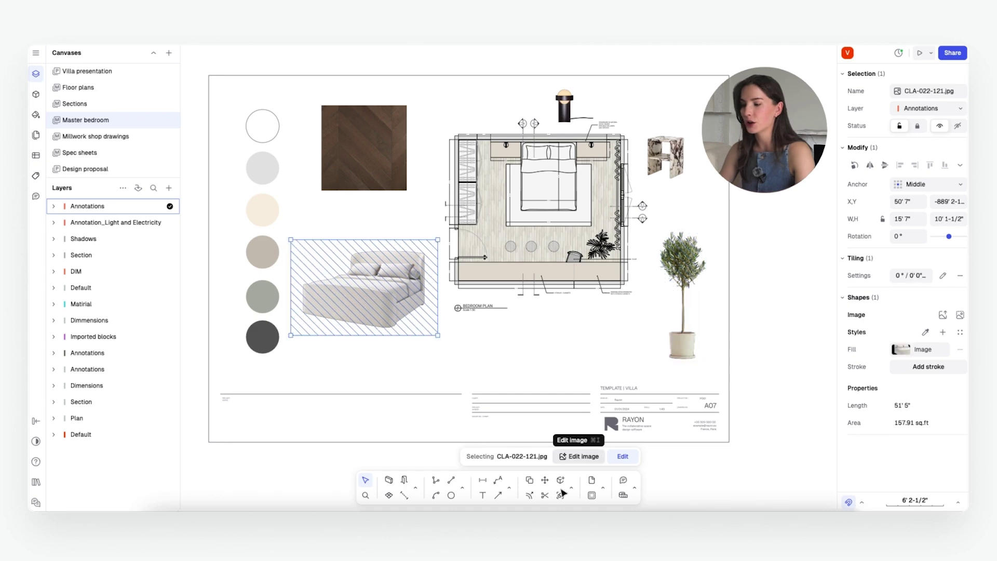
{"action": "left_click", "coordinate": [509, 488]}
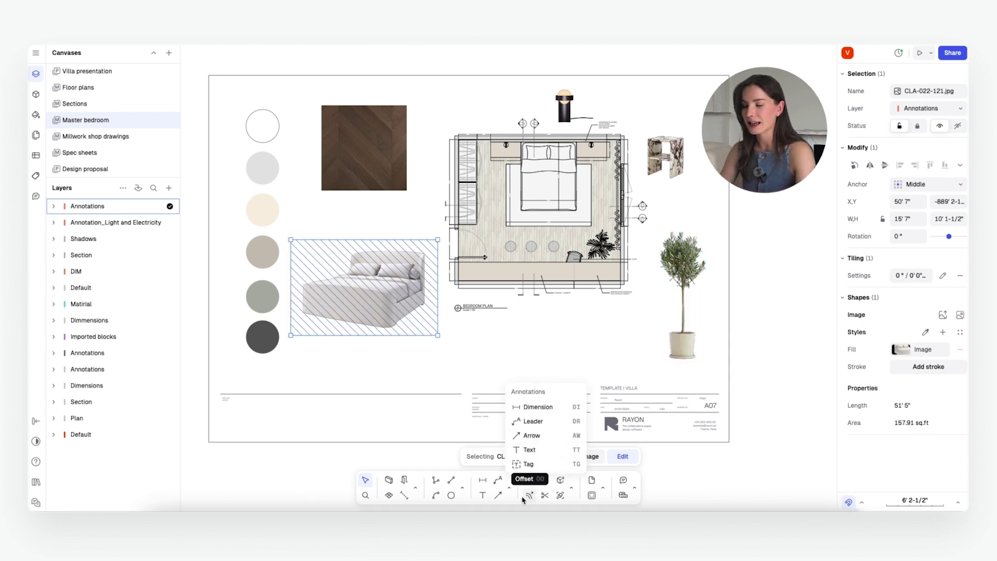
{"action": "left_click", "coordinate": [535, 435]}
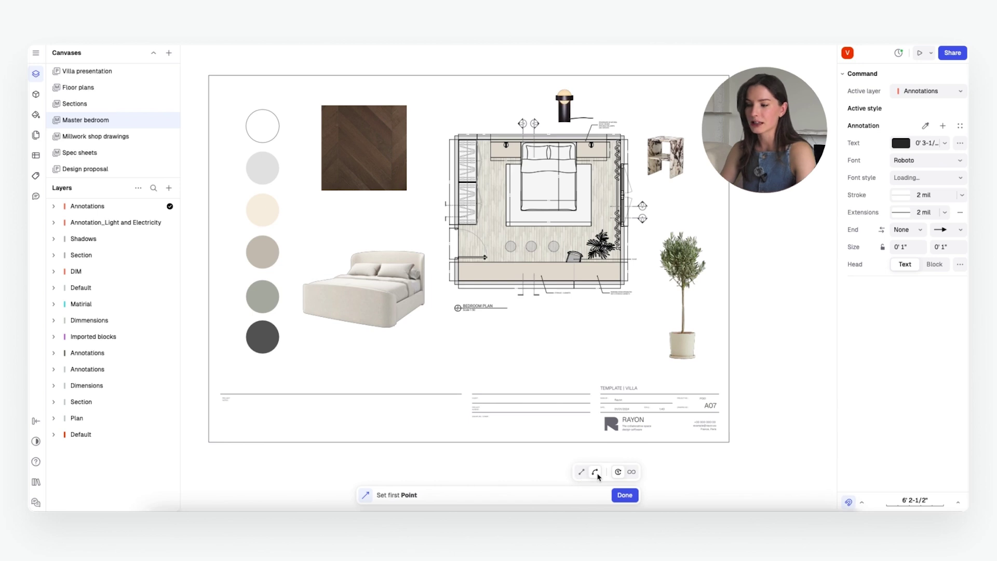
{"action": "left_click", "coordinate": [425, 256]}
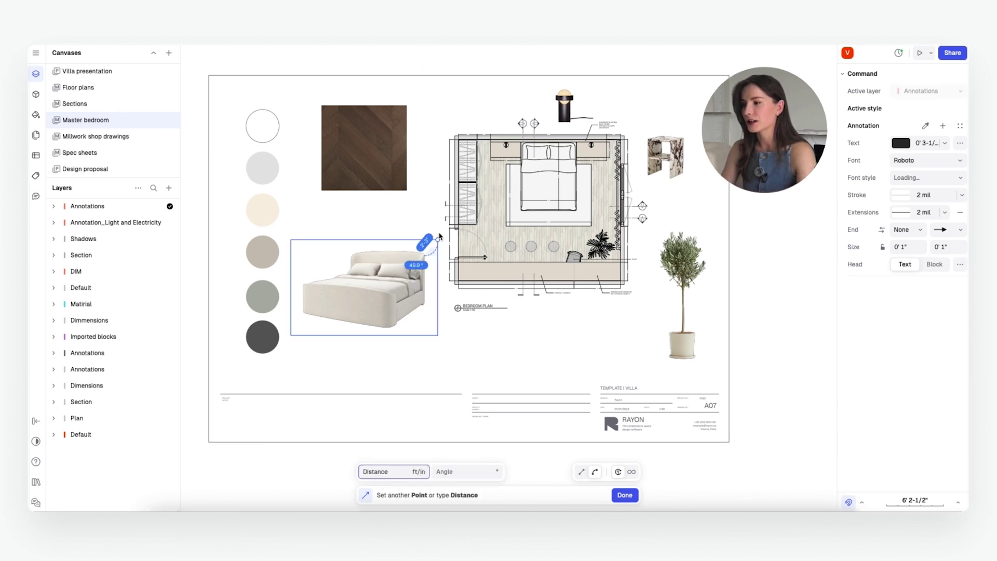
{"action": "left_click", "coordinate": [531, 214]}
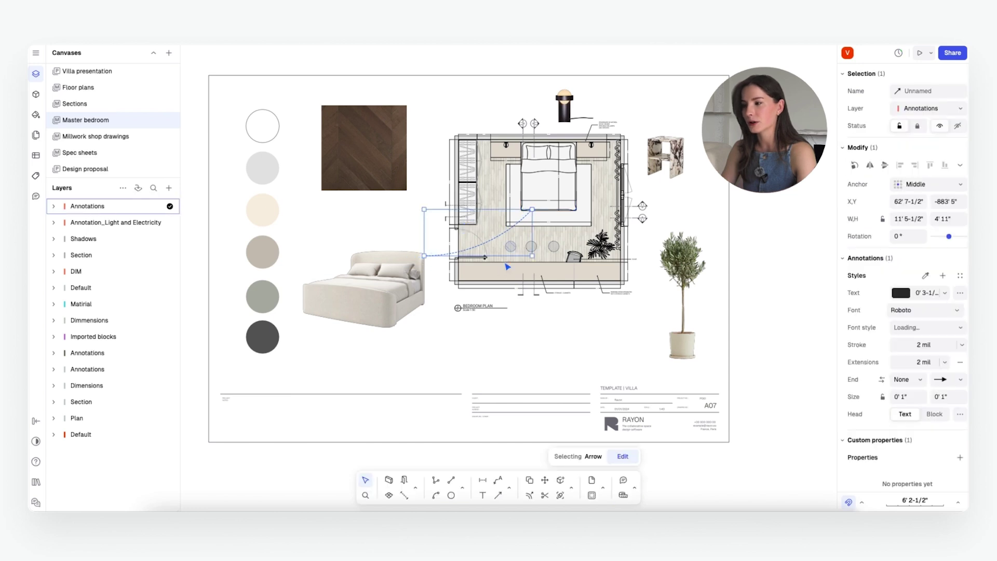
Step: Edit the arrow's shape by slightly shifting its curve midpoint, and reselect the arrow
{"action": "left_click", "coordinate": [633, 456]}
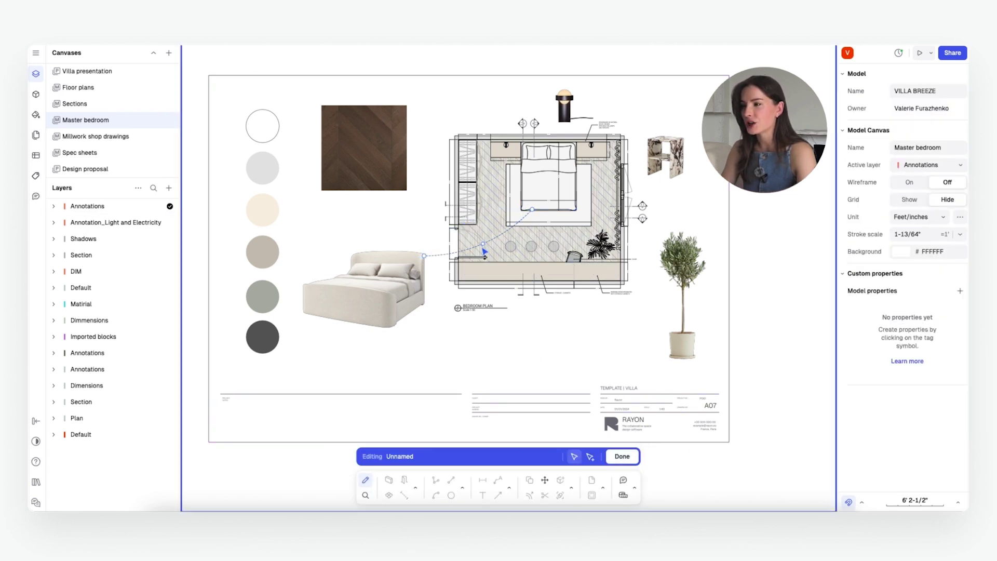
{"action": "mouse_move", "coordinate": [483, 243]}
{"action": "left_mouse_down"}
{"action": "mouse_move", "coordinate": [470, 213]}
{"action": "mouse_move", "coordinate": [482, 245]}
{"action": "left_mouse_up"}
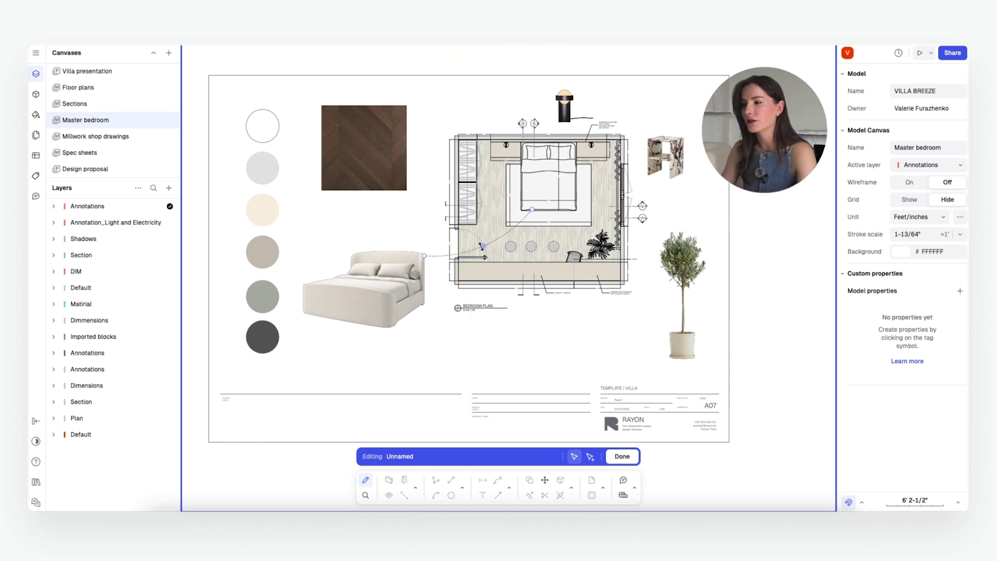
{"action": "left_click", "coordinate": [483, 243]}
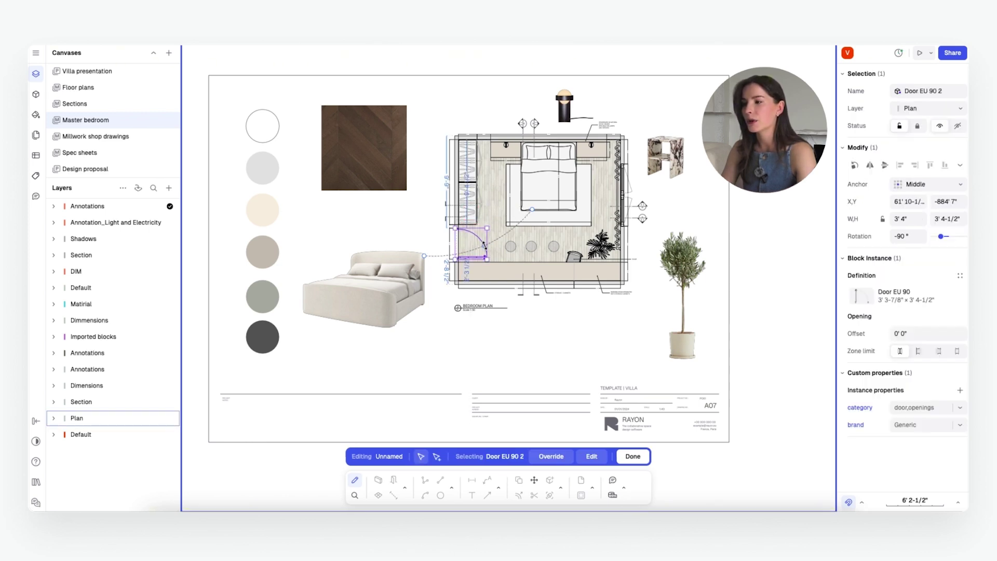
{"action": "left_click", "coordinate": [485, 246]}
{"action": "left_click", "coordinate": [513, 230]}
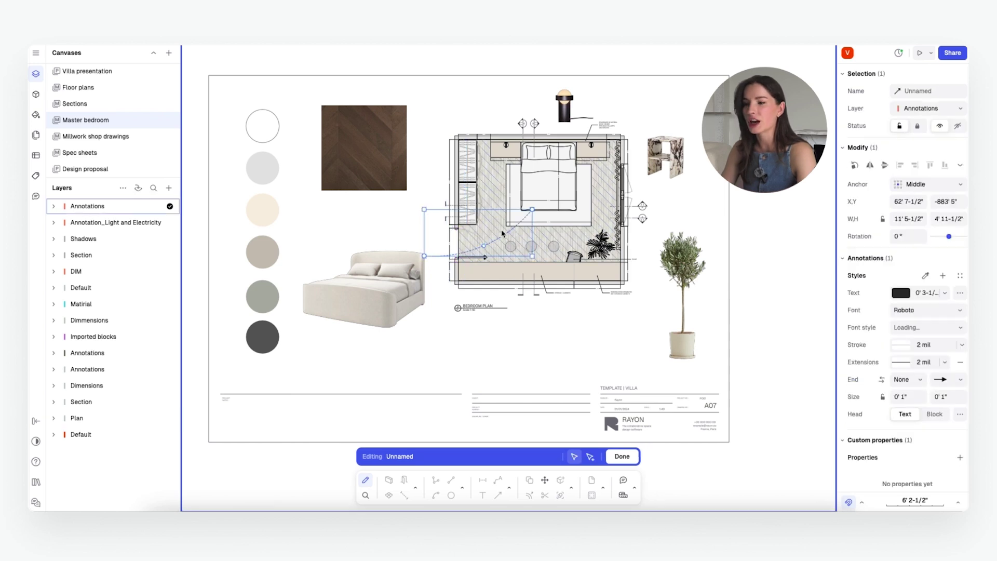
Step: Change the arrow annotation's text colour to purple-blue 635FC5
{"action": "left_click", "coordinate": [901, 294]}
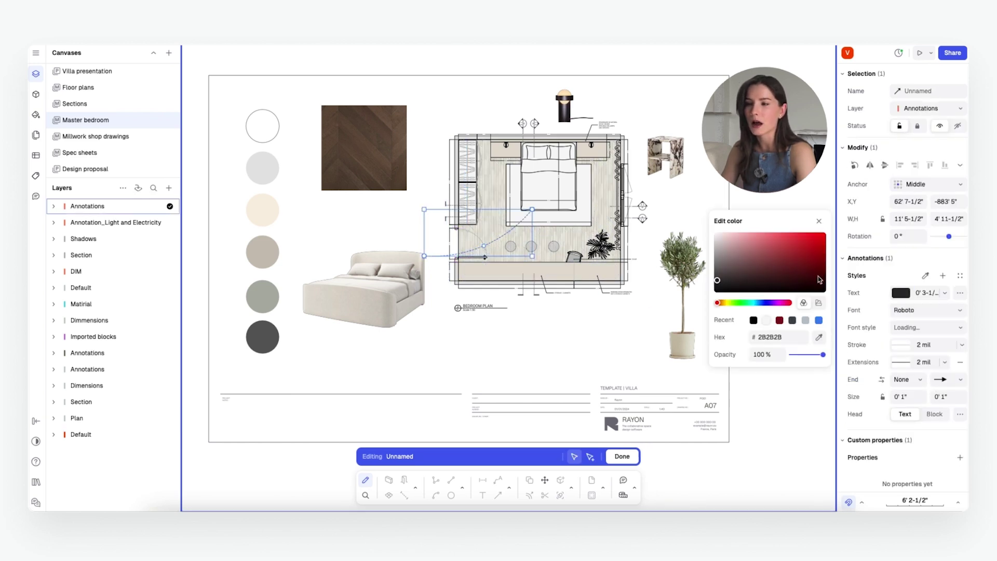
{"action": "left_click", "coordinate": [798, 264]}
{"action": "left_click", "coordinate": [766, 302]}
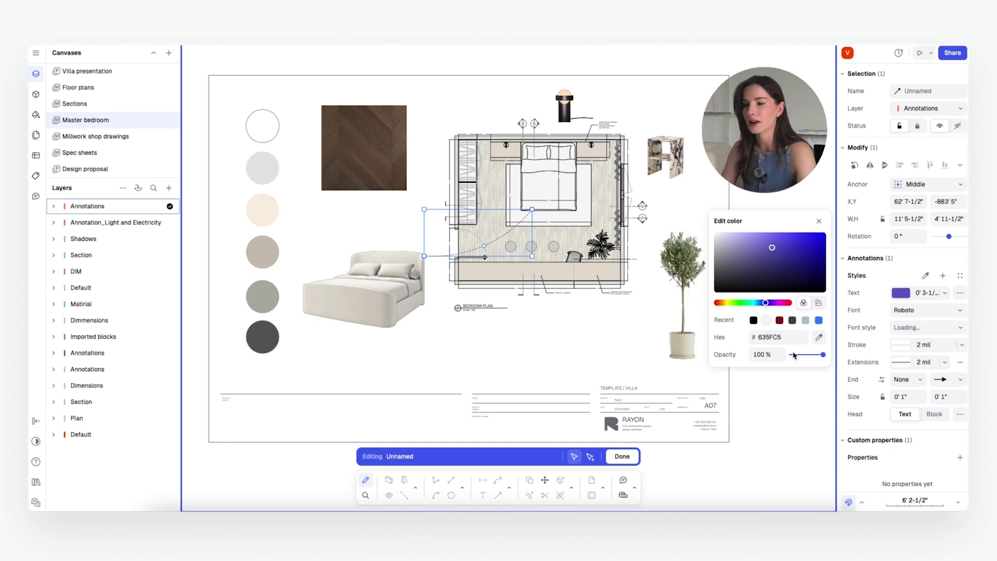
Step: Set both the stroke and the extensions of the bed's annotation arrow to 5 mil
{"action": "left_click", "coordinate": [944, 374]}
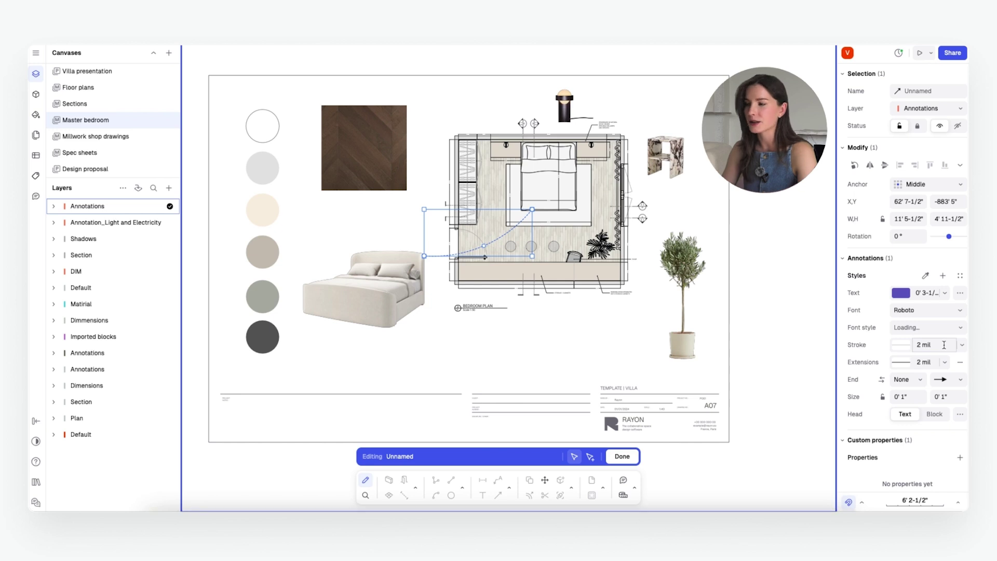
{"action": "left_click", "coordinate": [944, 345]}
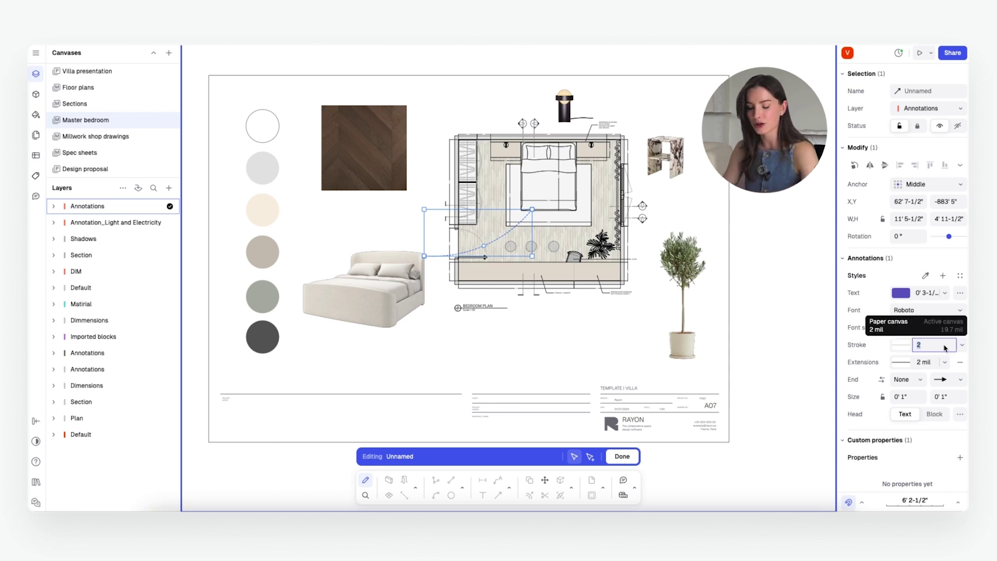
{"action": "key", "text": "Return"}
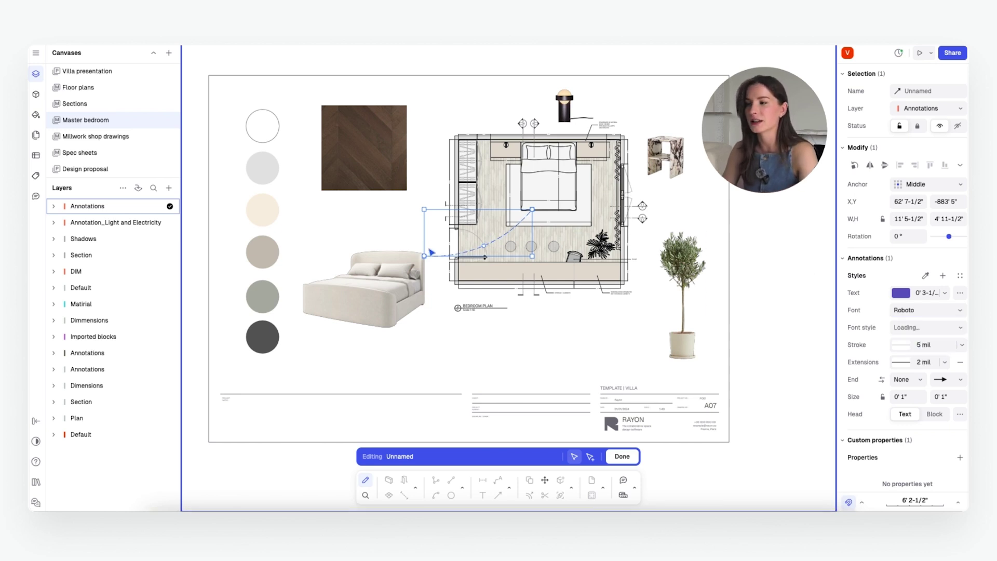
{"action": "left_click", "coordinate": [926, 363]}
{"action": "type", "text": "5"}
{"action": "key", "text": "Return"}
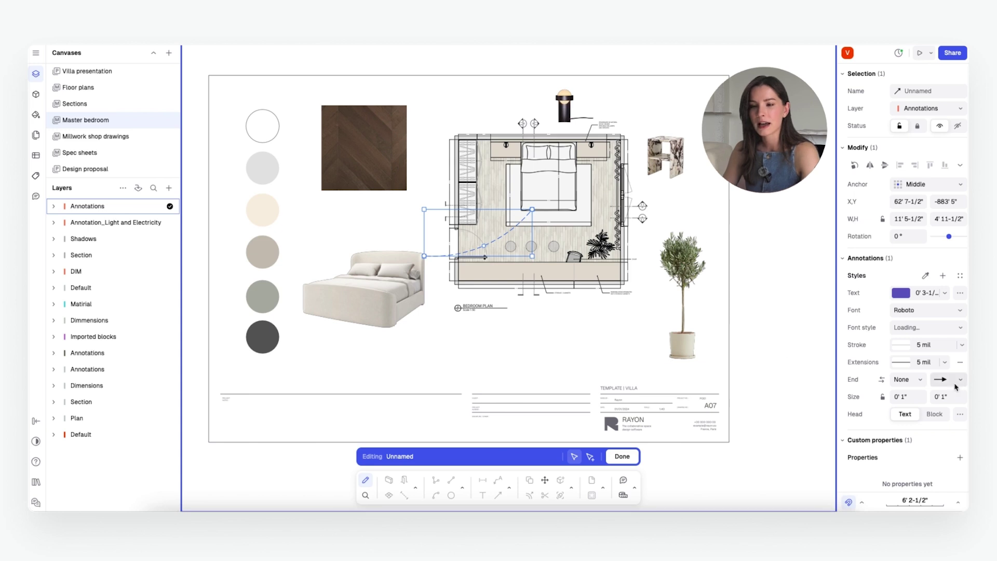
Step: Change the bed arrow's end marker to a round dot, finish editing it and leave it deselected
{"action": "left_click", "coordinate": [918, 381]}
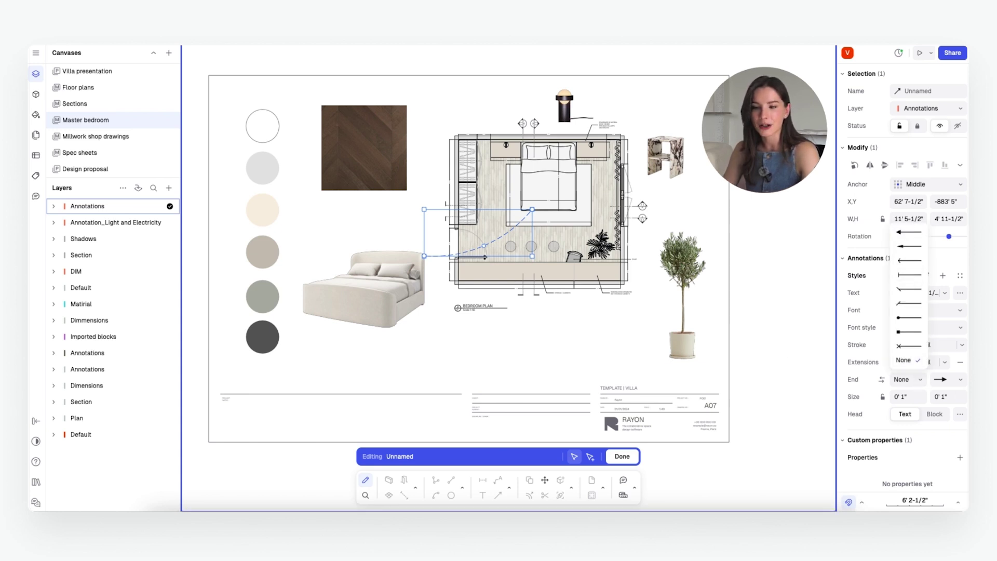
{"action": "left_click", "coordinate": [960, 382]}
{"action": "left_click", "coordinate": [962, 382]}
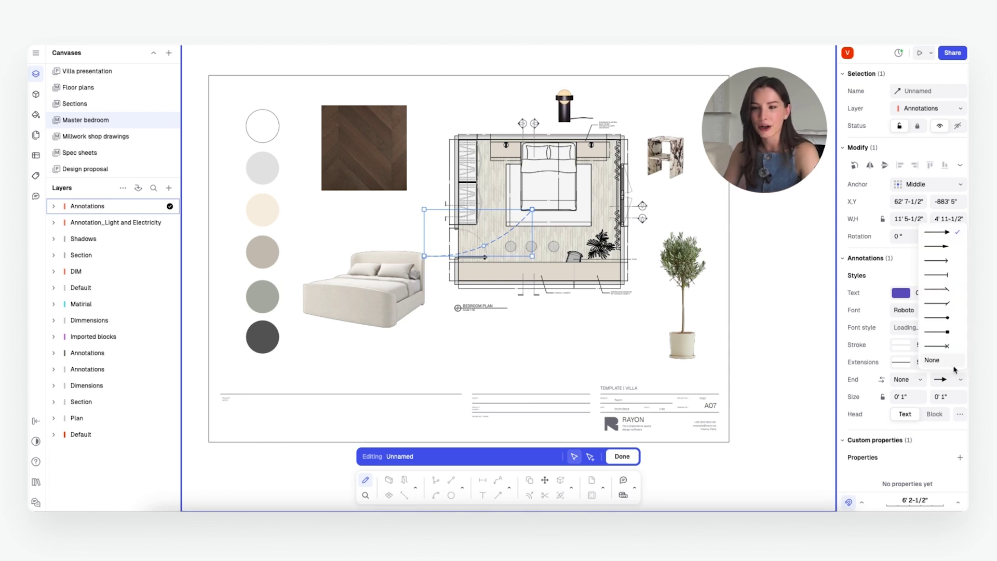
{"action": "left_click", "coordinate": [937, 317]}
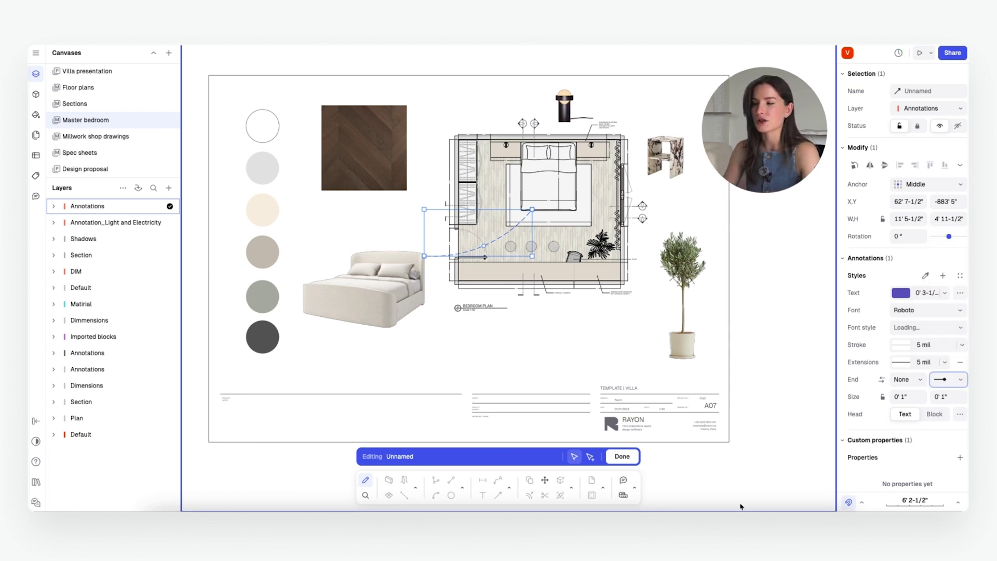
{"action": "left_click", "coordinate": [800, 387]}
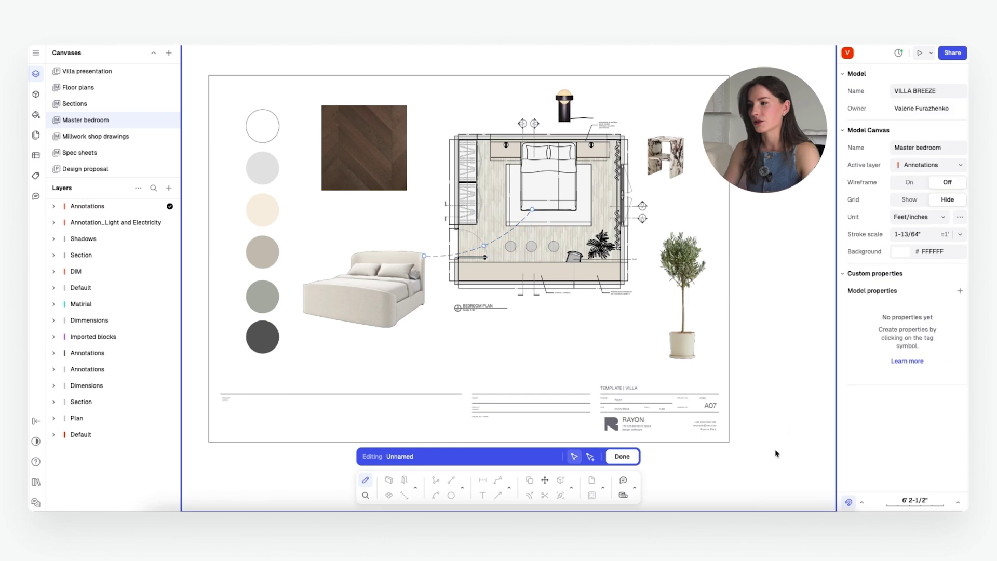
{"action": "left_click", "coordinate": [634, 456]}
{"action": "left_click", "coordinate": [568, 368]}
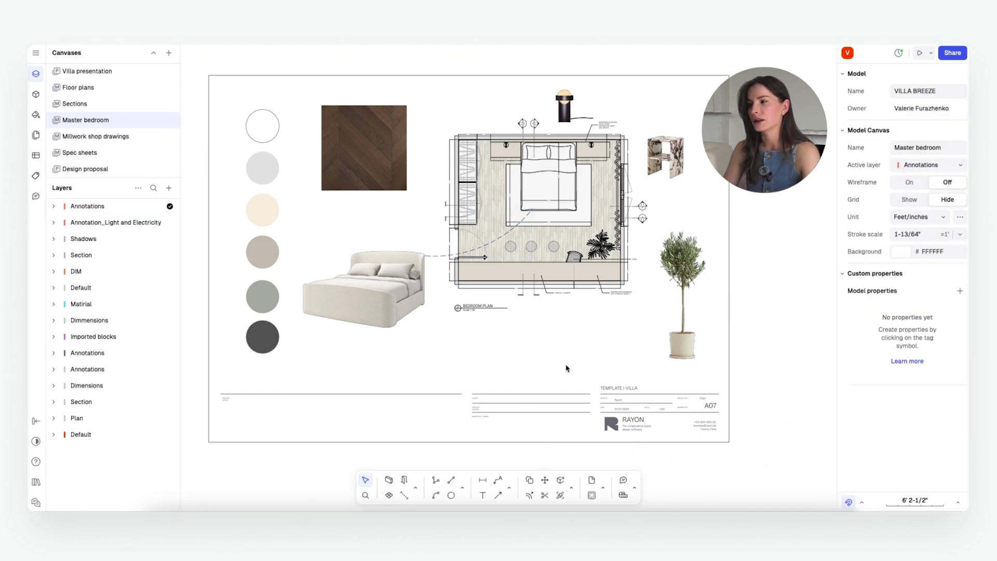
{"action": "left_click", "coordinate": [509, 234]}
{"action": "left_click", "coordinate": [657, 468]}
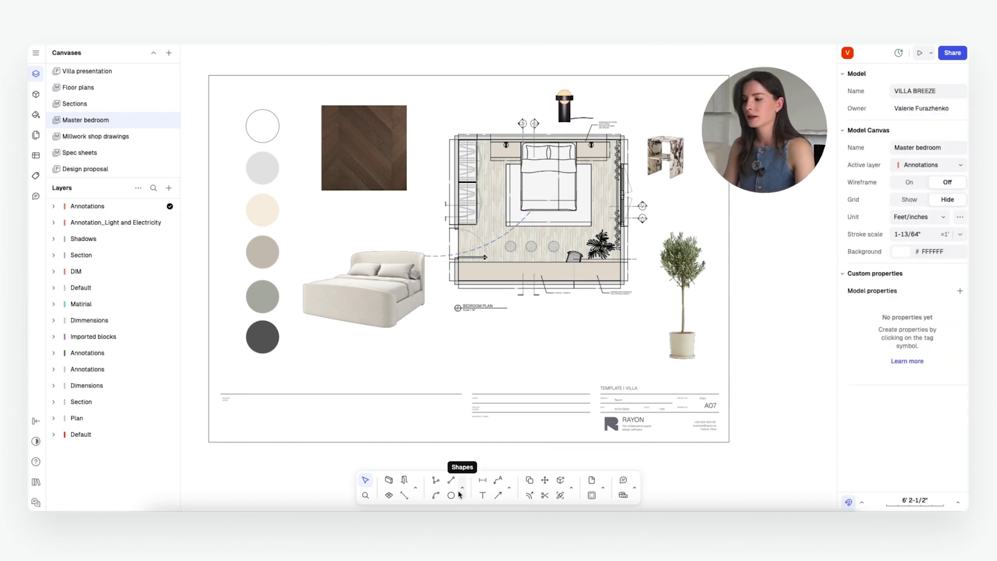
Step: Draw a curved annotation arrow from the wood flooring image to the bedroom floor in the plan, spanning about 8' 9-1/2" by 3' 7-1/2"
{"action": "left_click", "coordinate": [509, 488]}
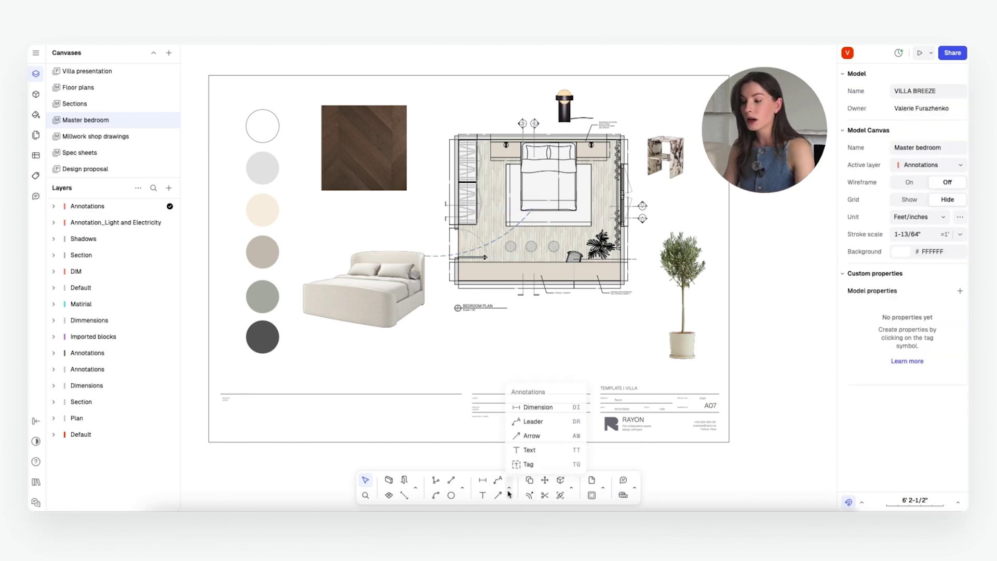
{"action": "left_click", "coordinate": [547, 440]}
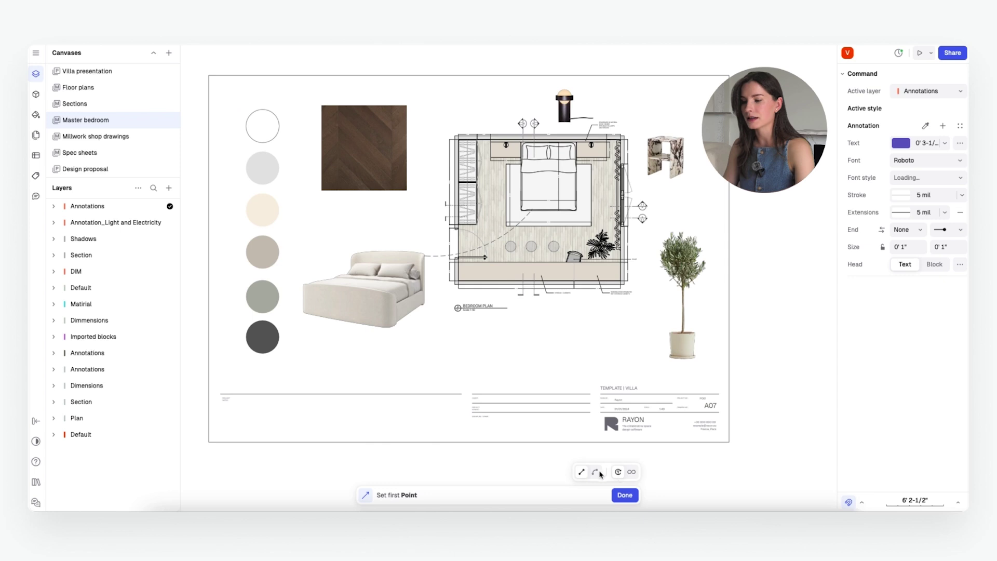
{"action": "left_click", "coordinate": [408, 158]}
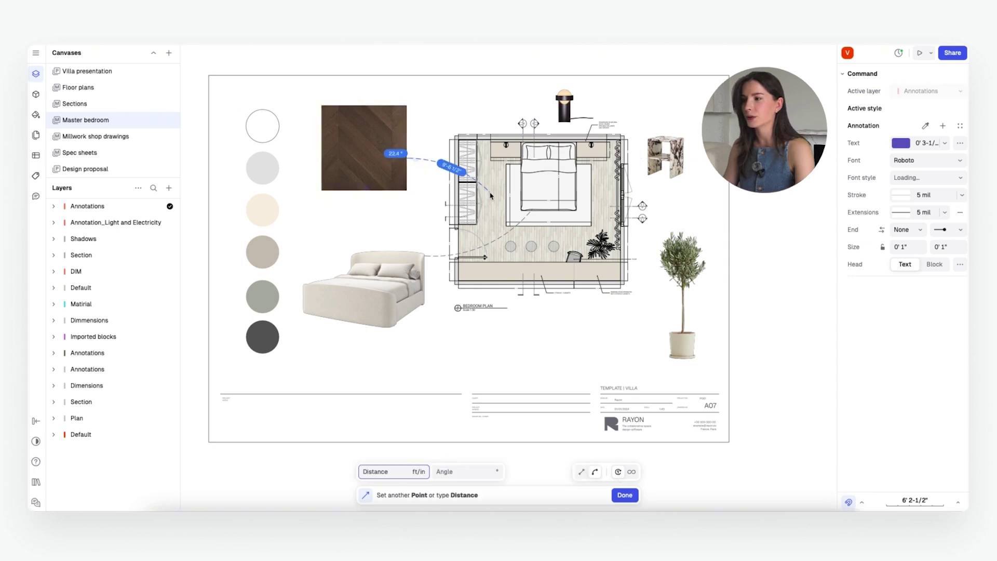
{"action": "left_click", "coordinate": [490, 192]}
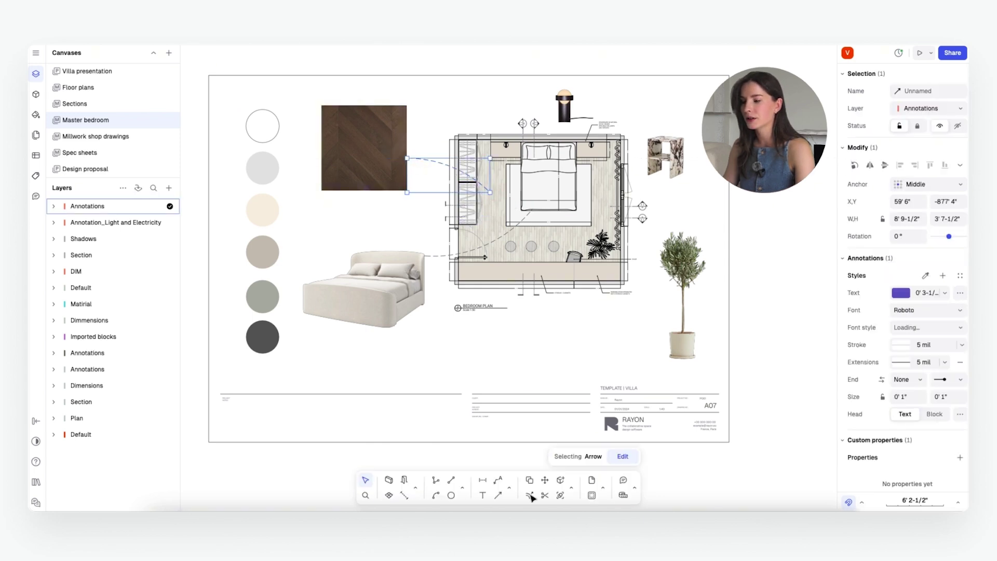
Step: Draw a curved annotation arrow from the table lamp image to the right bedside lamp in the plan, spanning about 2' 9" by 3' 7"
{"action": "left_click", "coordinate": [510, 489]}
{"action": "left_click", "coordinate": [536, 437]}
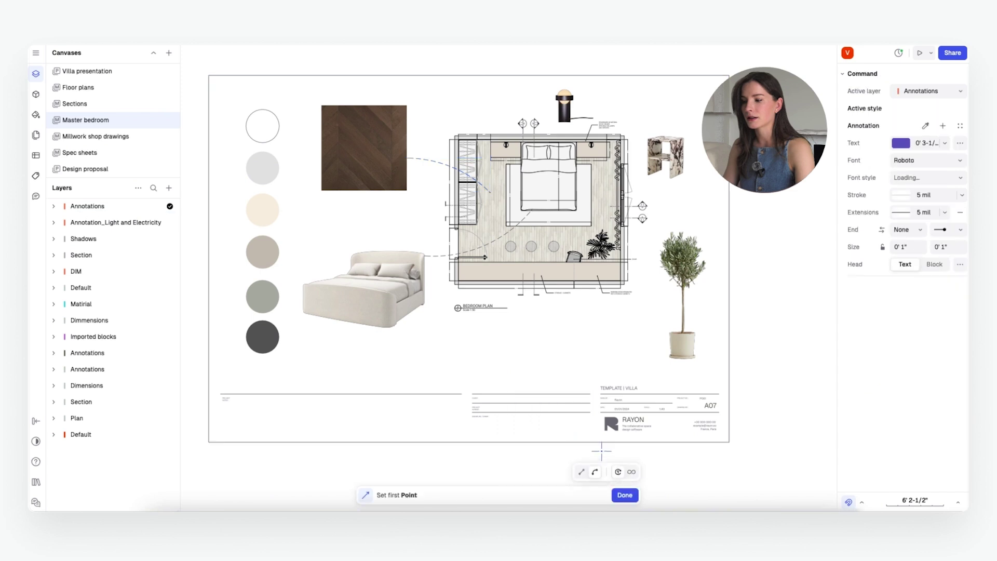
{"action": "left_click", "coordinate": [575, 110]}
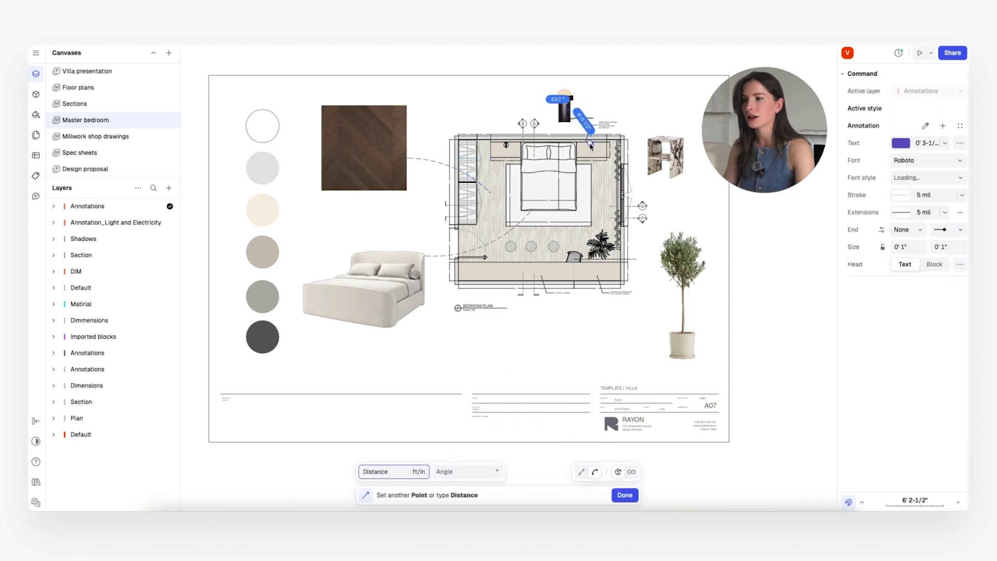
{"action": "left_click", "coordinate": [569, 111]}
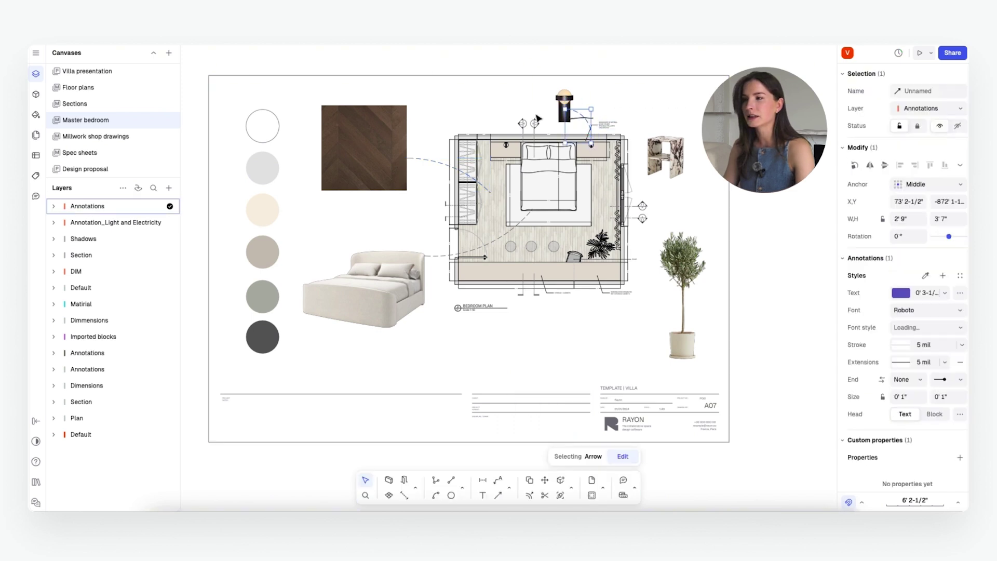
Step: Draw a curved annotation arrow linking the marble nightstand image to the right bedside table in the plan
{"action": "left_click", "coordinate": [509, 488]}
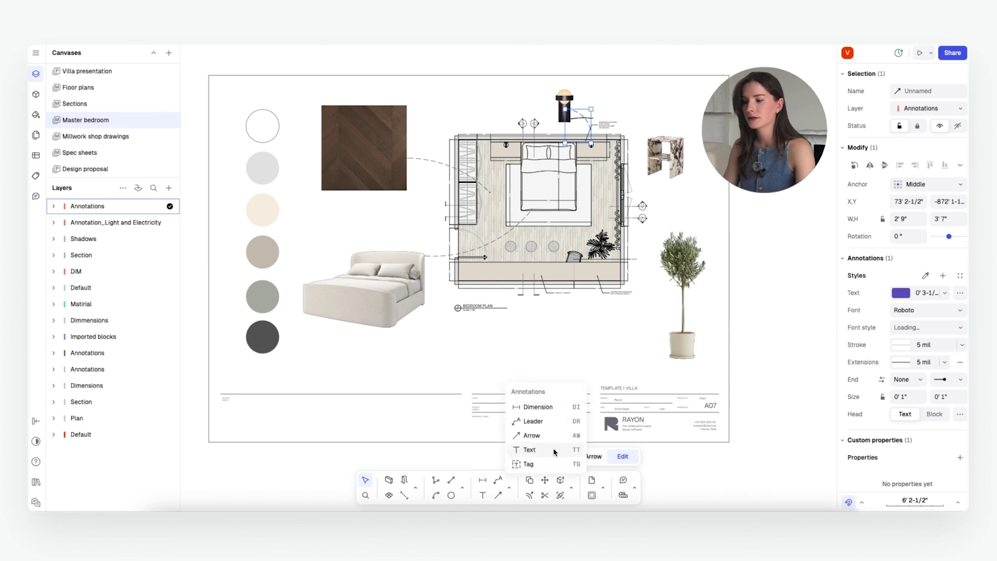
{"action": "key", "text": "a"}
{"action": "key", "text": "w"}
{"action": "left_click", "coordinate": [609, 150]}
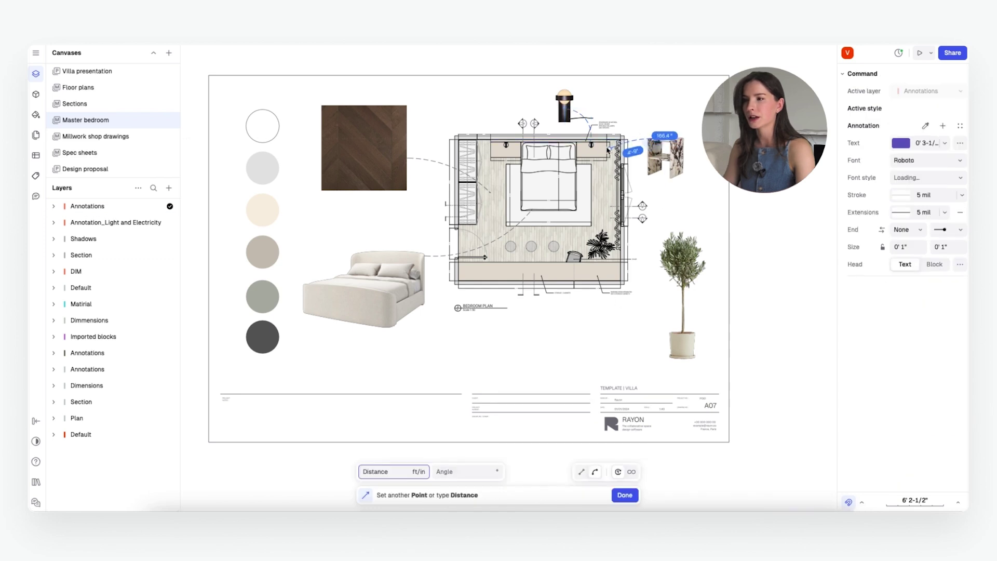
{"action": "left_click", "coordinate": [652, 139]}
{"action": "left_click", "coordinate": [717, 225]}
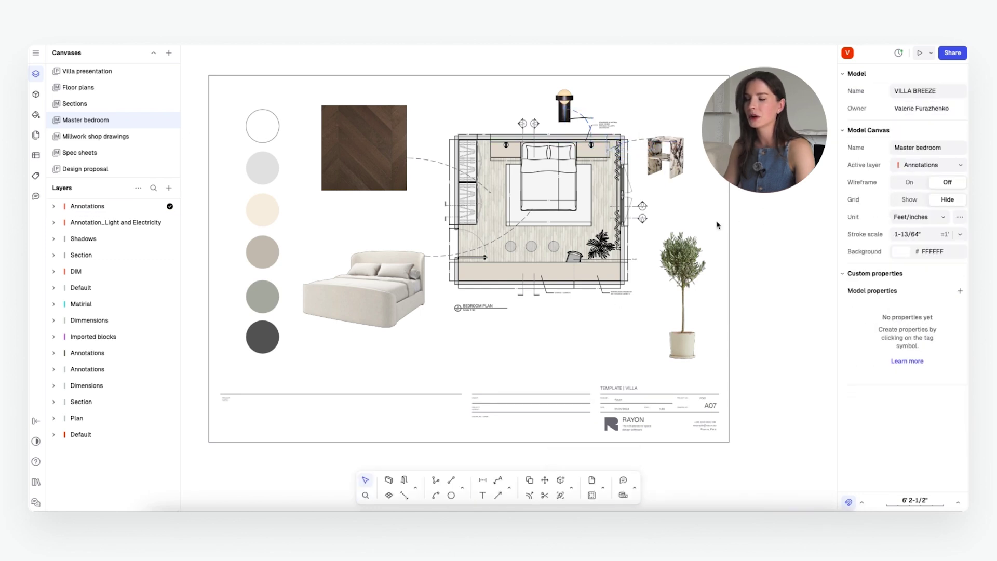
Step: Try a curved annotation arrow from the olive tree's crown to the plant in the plan, and delete it
{"action": "left_click", "coordinate": [508, 494]}
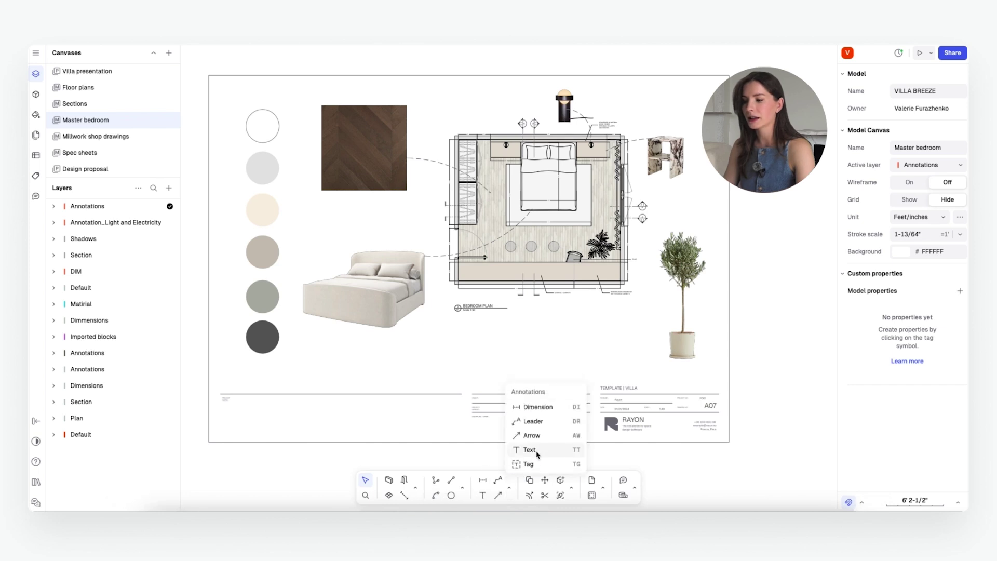
{"action": "left_click", "coordinate": [537, 439]}
{"action": "left_click", "coordinate": [676, 267]}
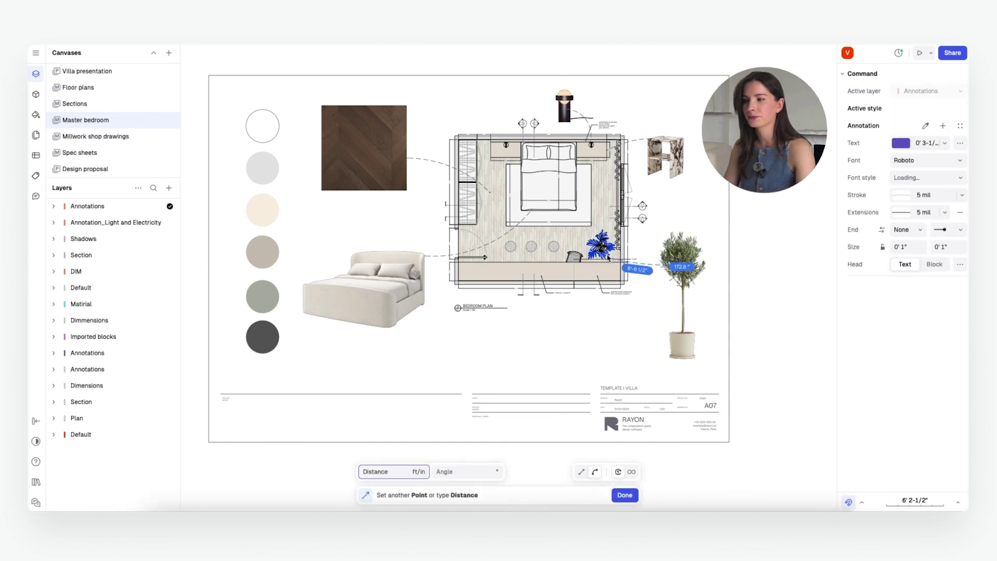
{"action": "key", "text": "Return"}
{"action": "left_click", "coordinate": [656, 264]}
{"action": "key", "text": "Escape"}
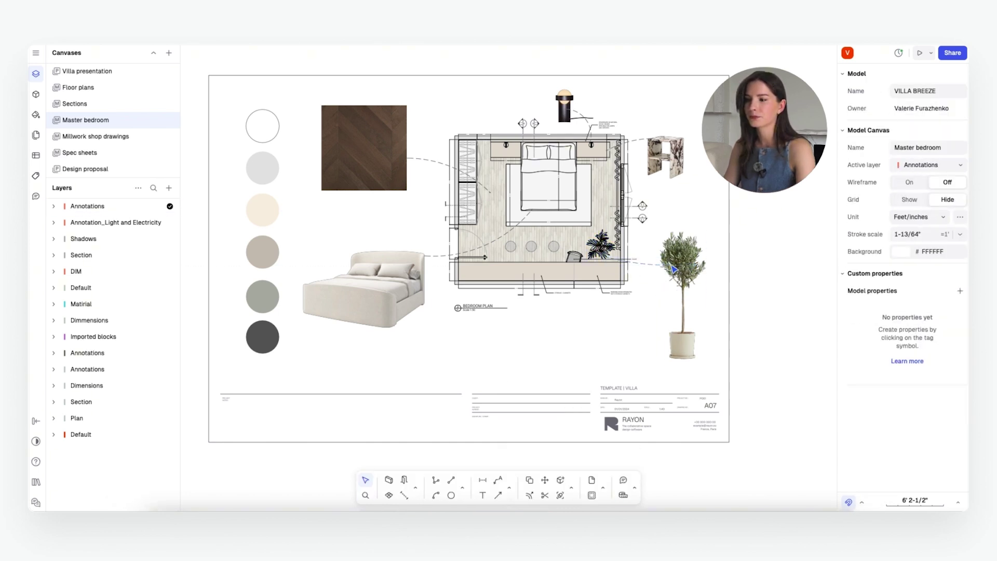
{"action": "left_click", "coordinate": [670, 269]}
{"action": "key", "text": "Delete"}
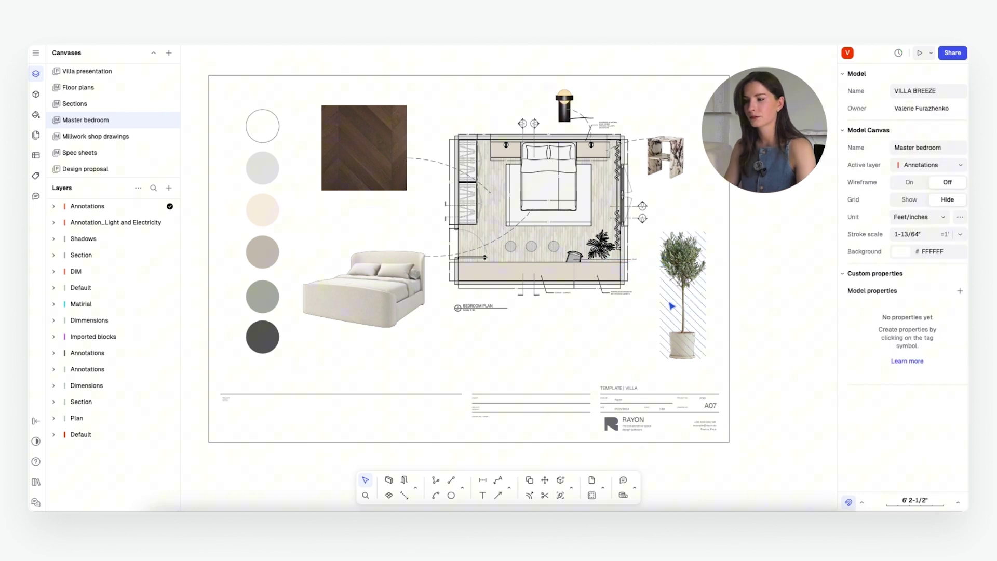
Step: Draw a curved annotation arrow from the olive tree's trunk, just below its crown, to the plant in the plan
{"action": "left_click", "coordinate": [509, 491]}
{"action": "left_click", "coordinate": [535, 436]}
{"action": "left_click", "coordinate": [674, 300]}
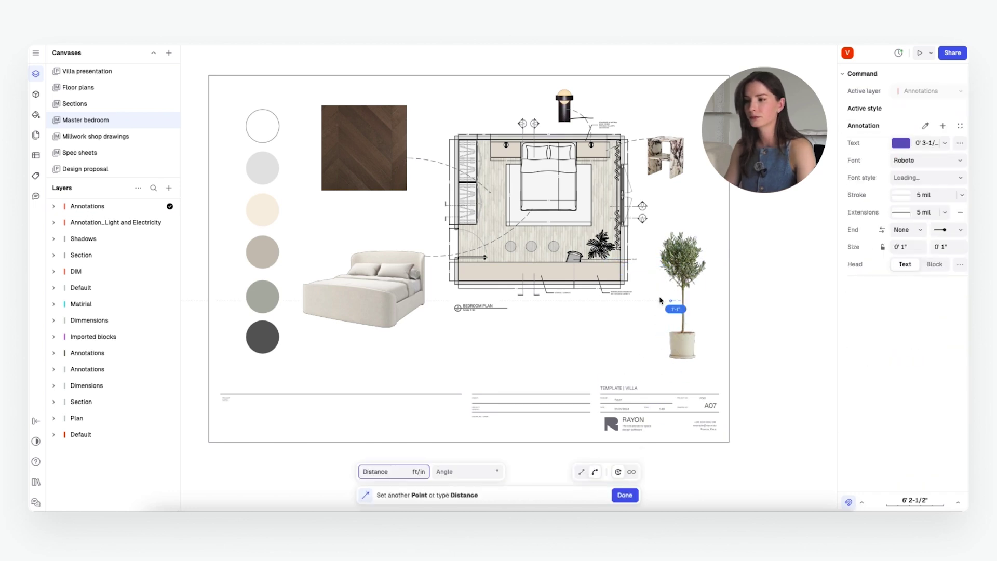
{"action": "key", "text": "Escape"}
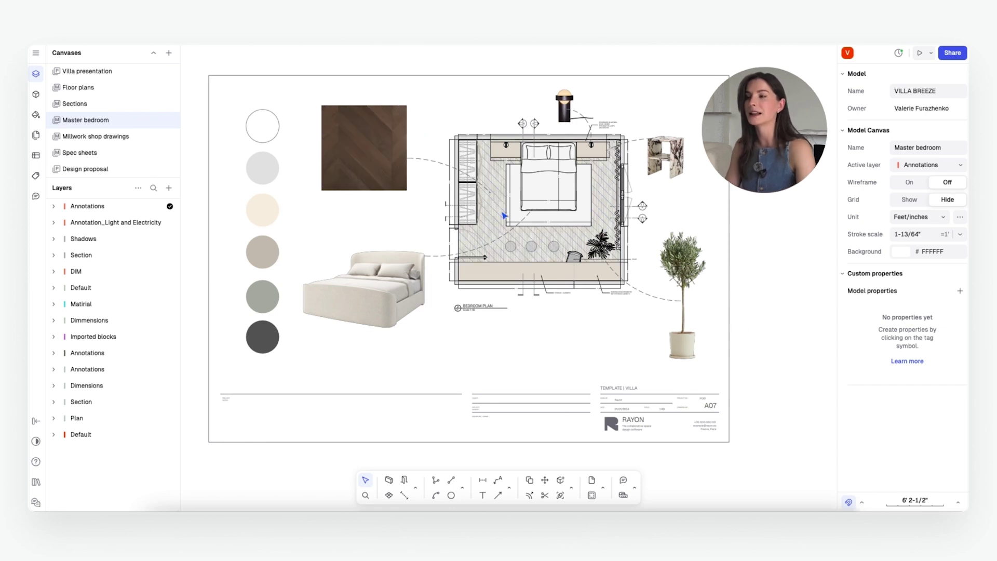
Step: Examine the bedroom plan sheet with its colour swatches, furniture images and linking arrows, both as a whole and close up
{"action": "scroll", "coordinate": [768, 210], "scroll_direction": "down", "scroll_amount": 2}
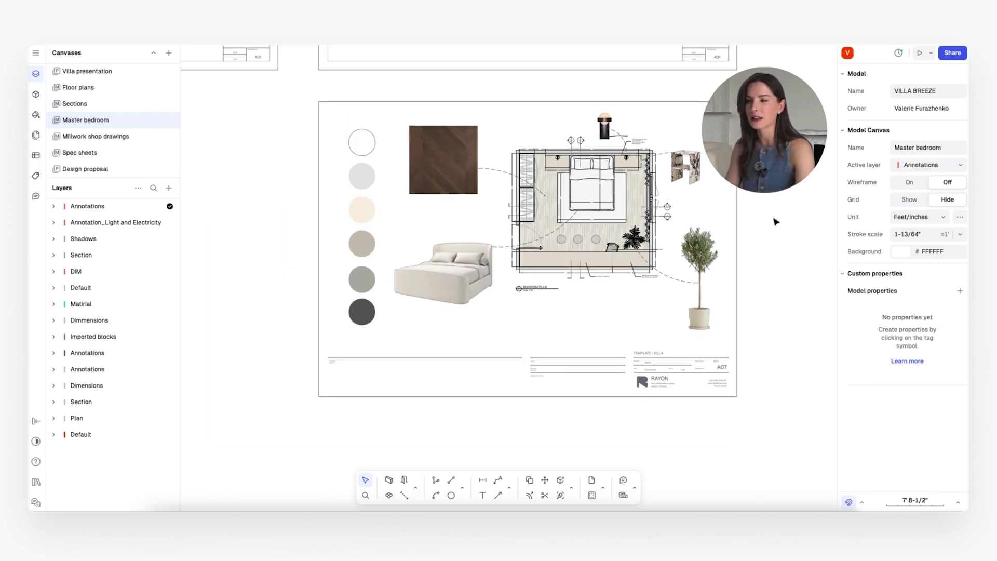
{"action": "scroll", "coordinate": [794, 254], "scroll_direction": "up", "scroll_amount": 1}
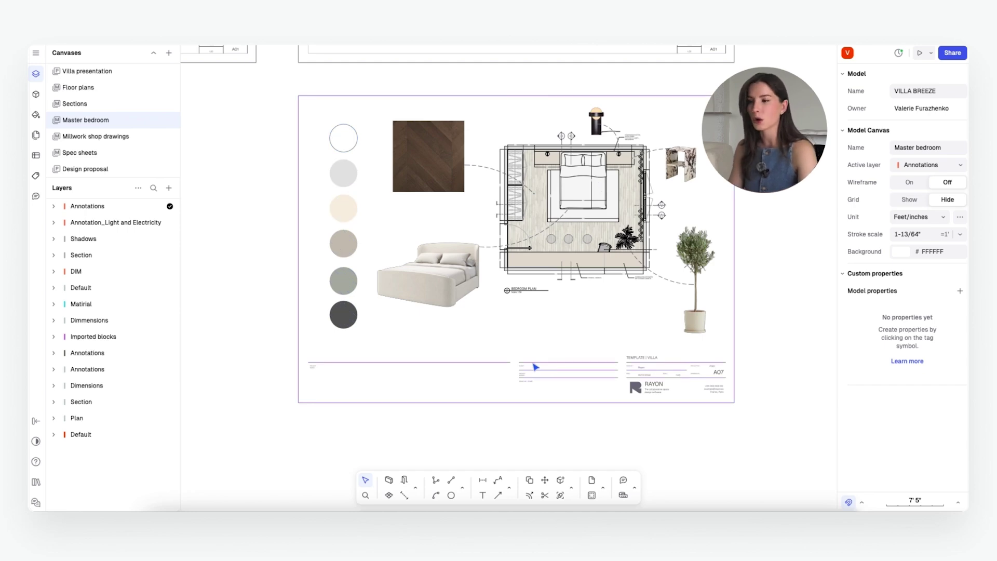
{"action": "scroll", "coordinate": [535, 368], "scroll_direction": "down", "scroll_amount": 3}
{"action": "scroll", "coordinate": [535, 367], "scroll_direction": "up", "scroll_amount": 3}
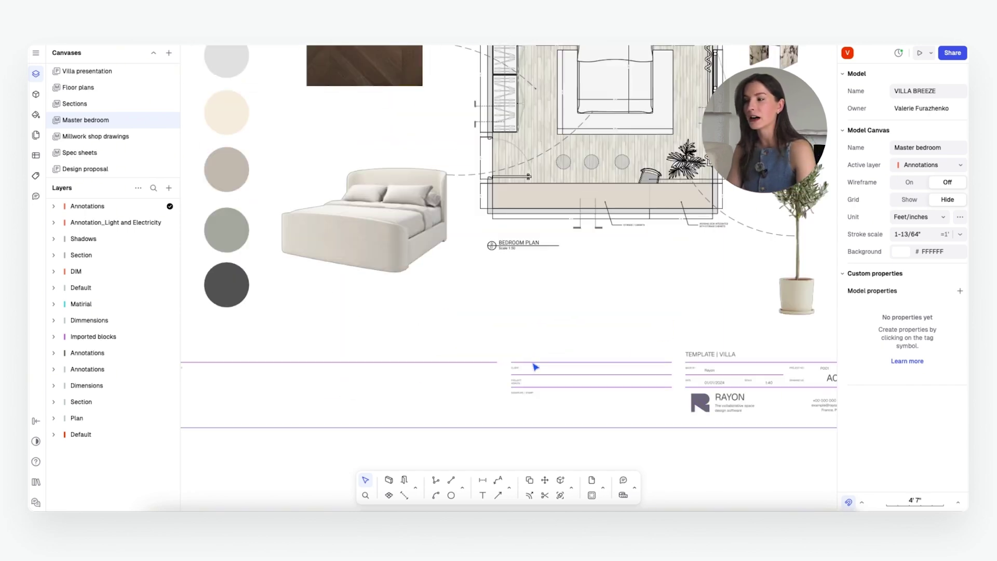
{"action": "scroll", "coordinate": [536, 368], "scroll_direction": "down", "scroll_amount": 3}
{"action": "scroll", "coordinate": [535, 367], "scroll_direction": "up", "scroll_amount": 2}
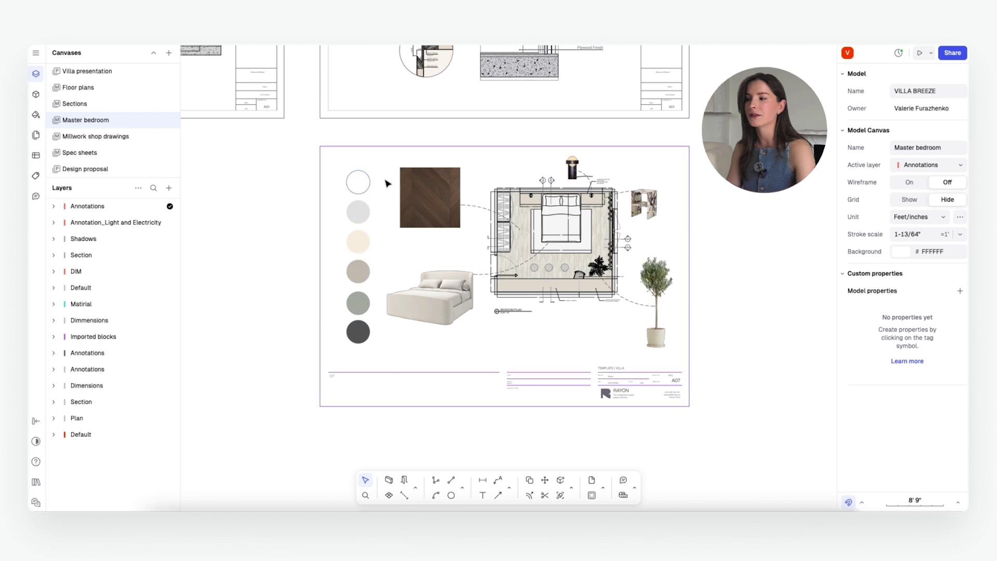
{"action": "scroll", "coordinate": [774, 312], "scroll_direction": "down", "scroll_amount": 2}
{"action": "scroll", "coordinate": [772, 310], "scroll_direction": "up", "scroll_amount": 3}
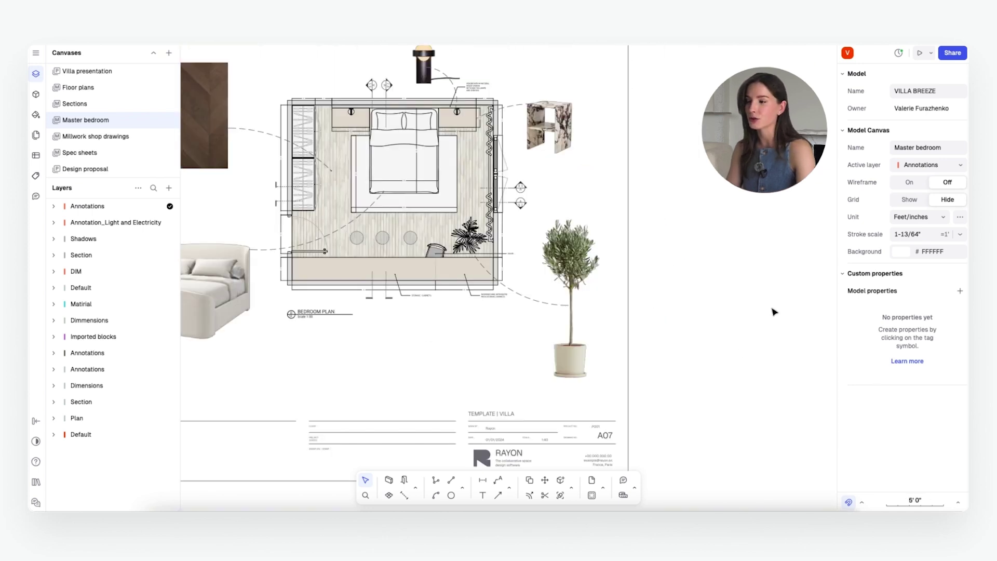
{"action": "scroll", "coordinate": [761, 320], "scroll_direction": "down", "scroll_amount": 1}
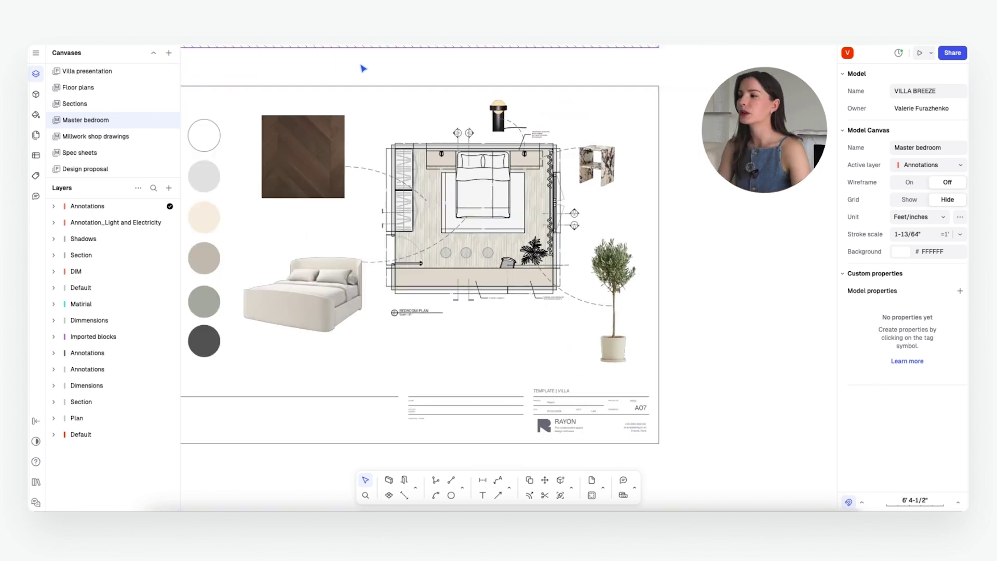
{"action": "scroll", "coordinate": [717, 302], "scroll_direction": "down", "scroll_amount": 1}
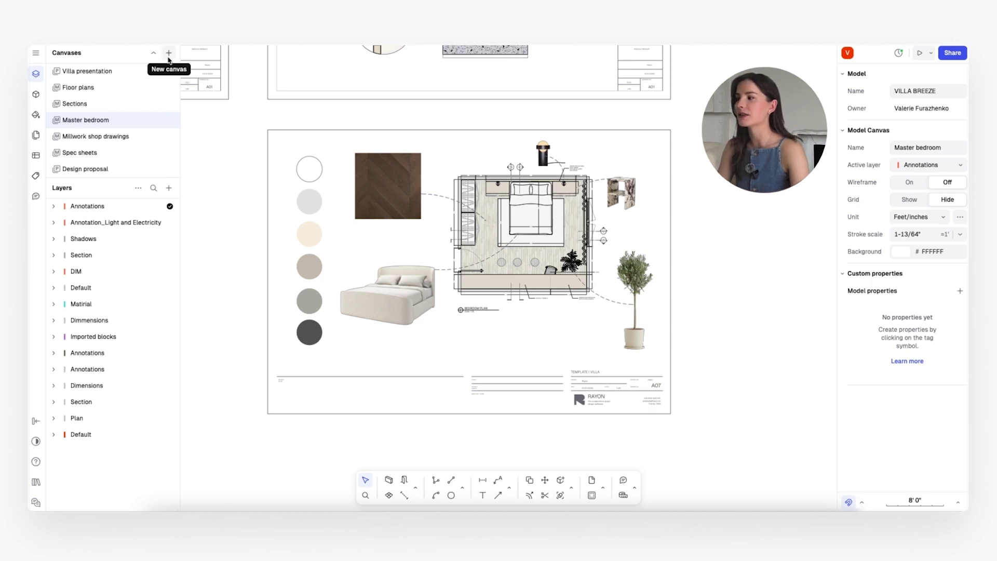
Step: Create a new model canvas named images
{"action": "left_click", "coordinate": [168, 58]}
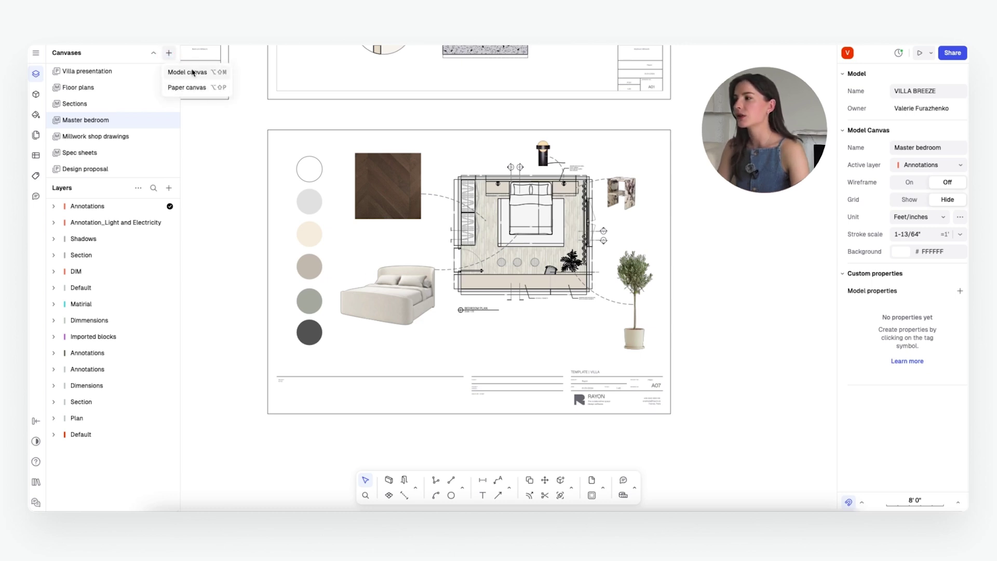
{"action": "left_click", "coordinate": [188, 72]}
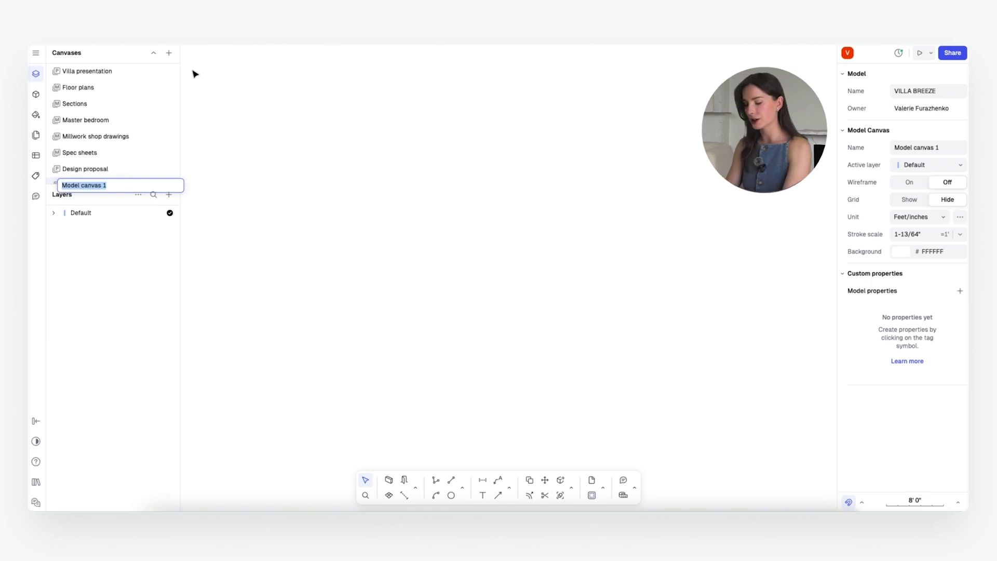
{"action": "key", "text": "BackSpace"}
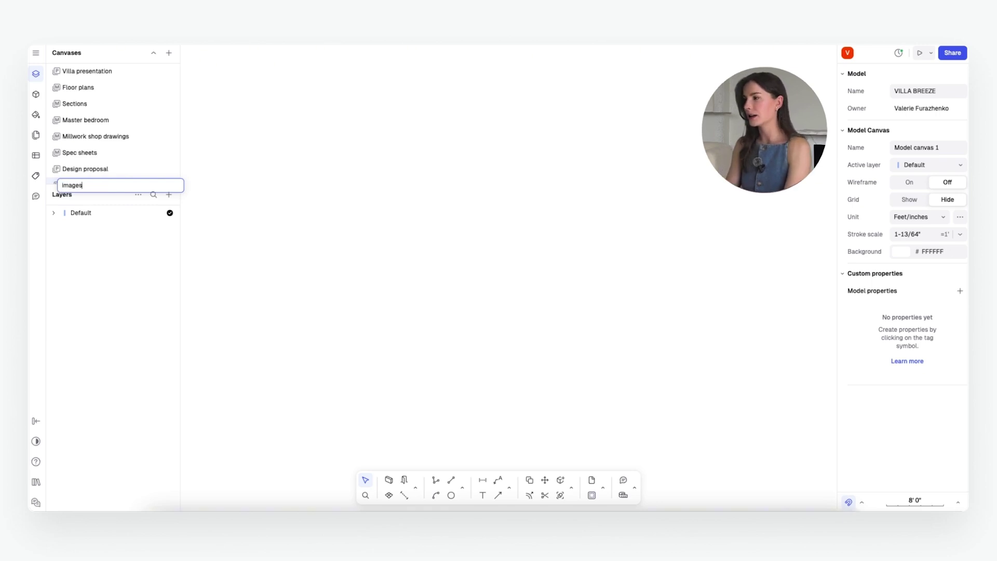
{"action": "key", "text": "Return"}
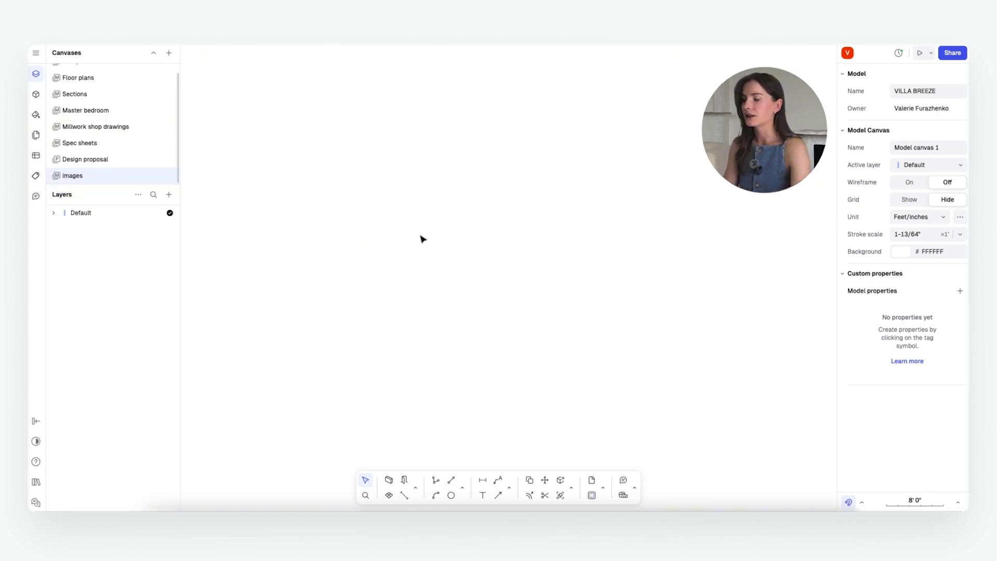
Step: Paste the copied furniture and material images into the images canvas and move the bed and marble nightstand apart
{"action": "key", "text": "ctrl+v"}
{"action": "left_click", "coordinate": [665, 237]}
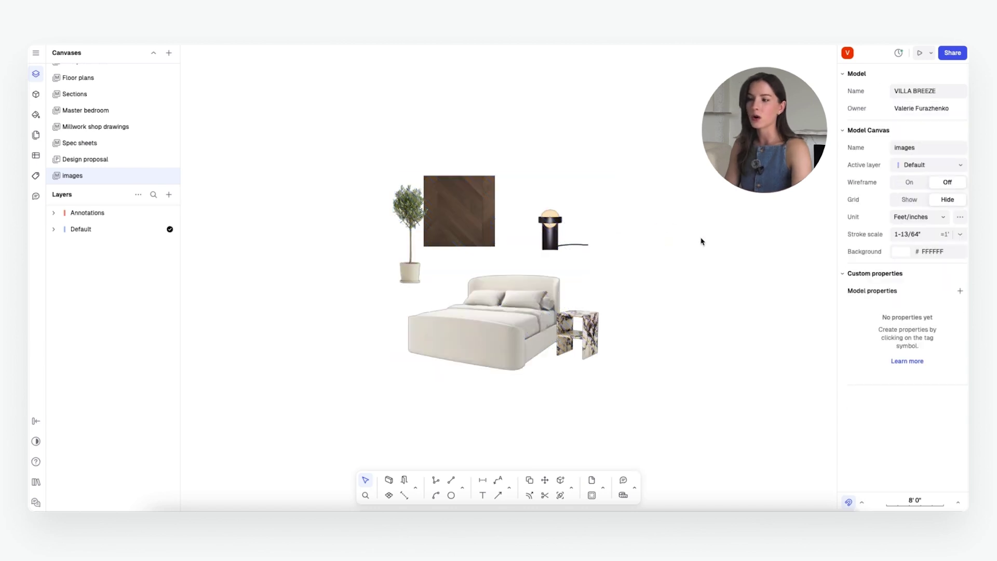
{"action": "left_click_drag", "start_coordinate": [531, 334], "coordinate": [468, 346]}
{"action": "left_click", "coordinate": [598, 345]}
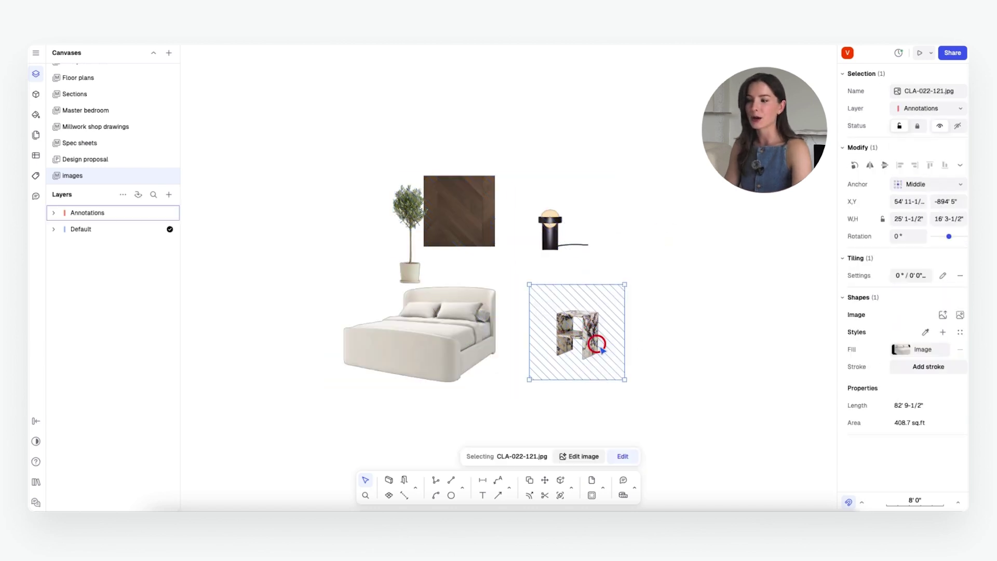
{"action": "left_click", "coordinate": [732, 341]}
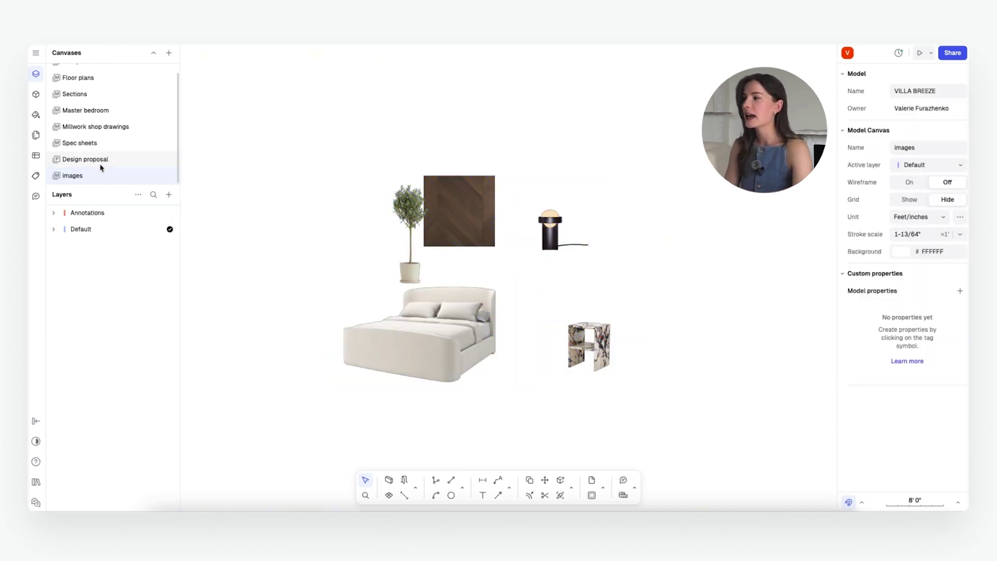
Step: Try to place a copy of the bed image from the images canvas onto the Master bedroom plan sheet
{"action": "left_click", "coordinate": [440, 328]}
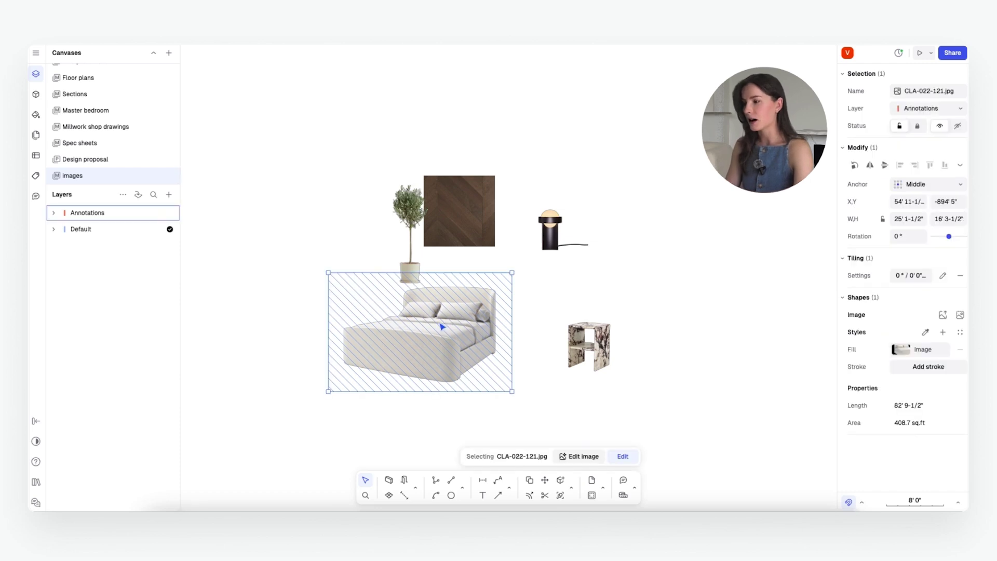
{"action": "left_click", "coordinate": [79, 143]}
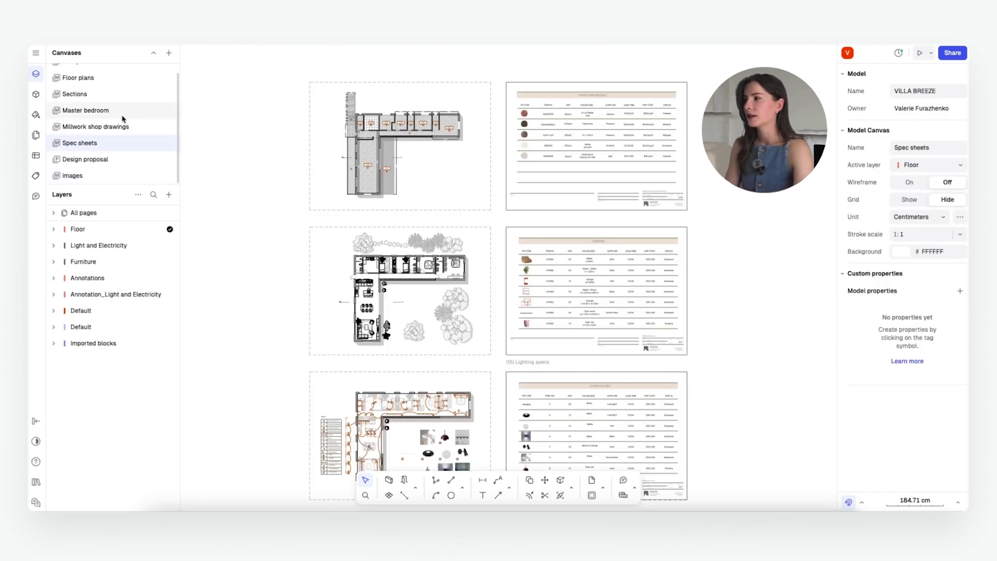
{"action": "left_click", "coordinate": [86, 110]}
{"action": "left_click_drag", "start_coordinate": [524, 361], "coordinate": [509, 365]}
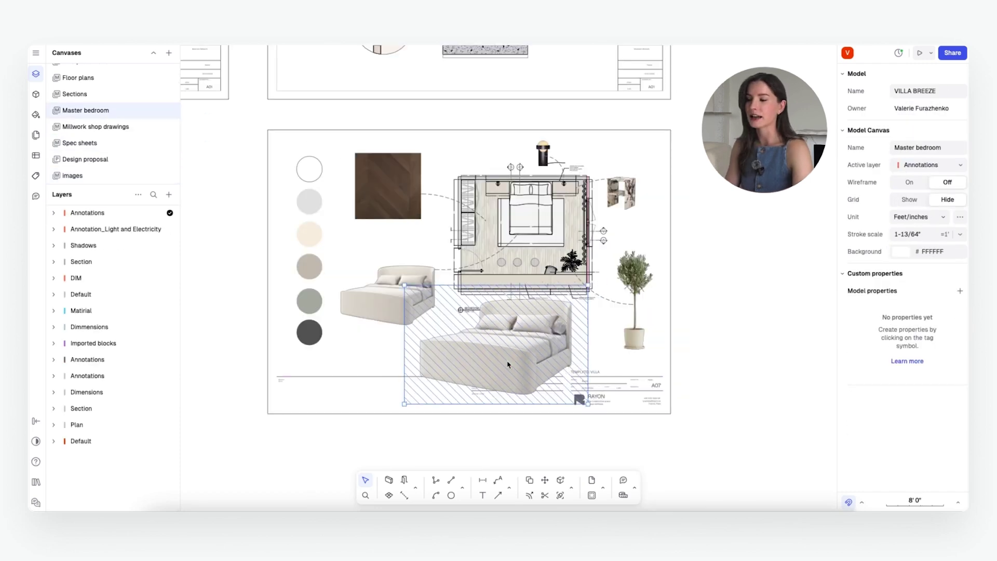
{"action": "key", "text": "Escape"}
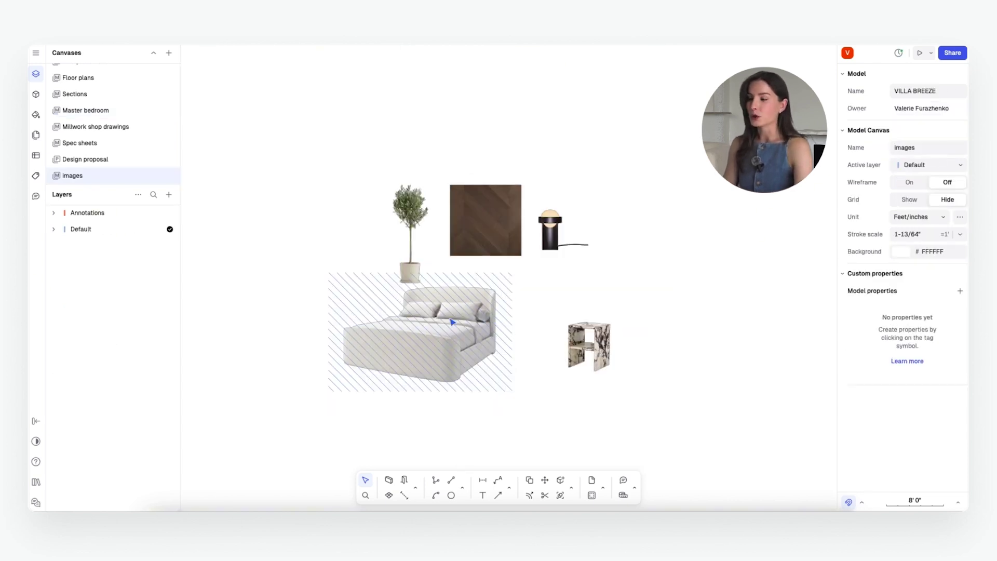
Step: Move the bed image closer to the marble nightstand on the images canvas
{"action": "left_click_drag", "start_coordinate": [452, 322], "coordinate": [491, 322]}
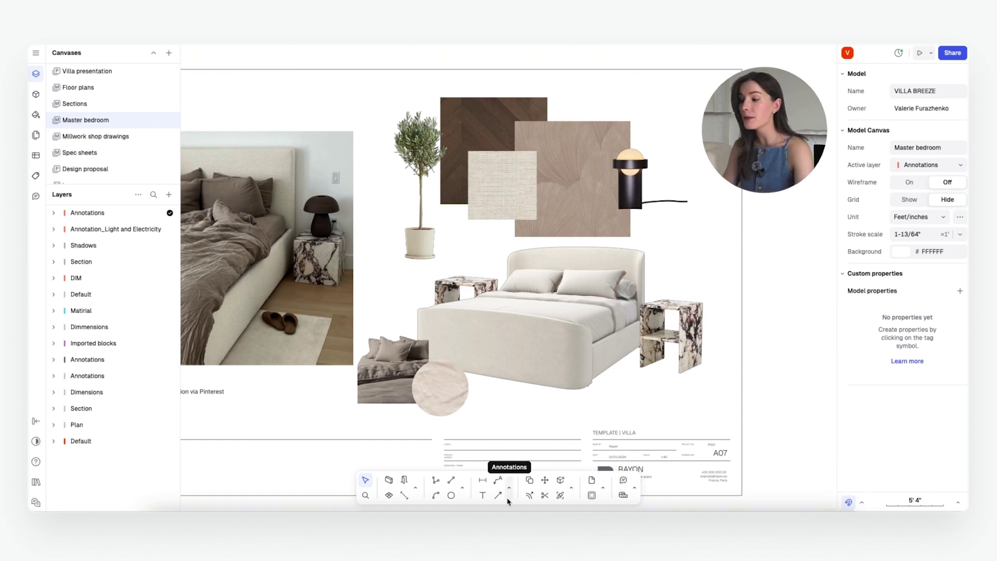
Step: Add a leader reading Sunpan at the headboard's corner on the mood board and shorten it to about 3'-1 1/2" wide
{"action": "left_click", "coordinate": [500, 483]}
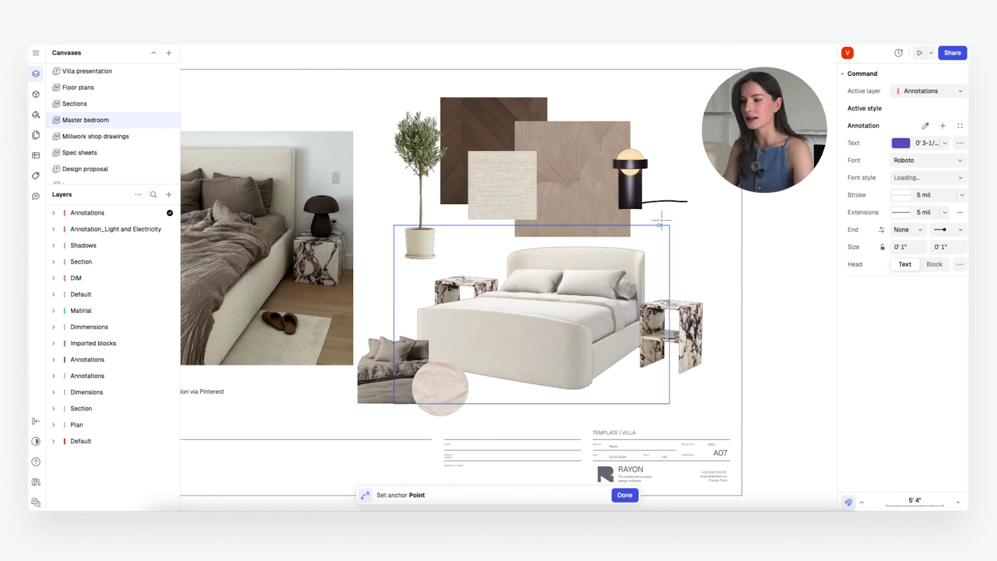
{"action": "left_click", "coordinate": [645, 258]}
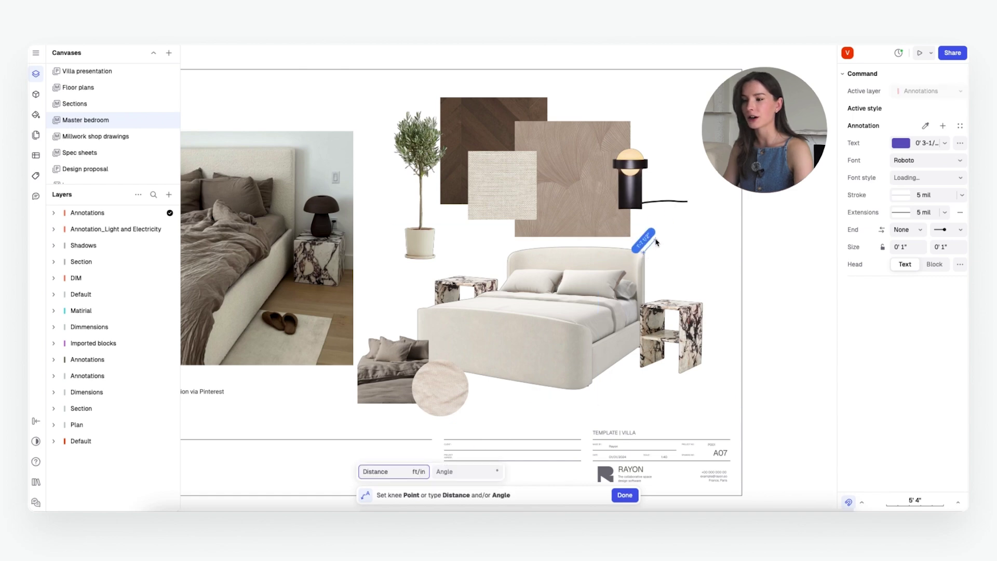
{"action": "left_click", "coordinate": [655, 239]}
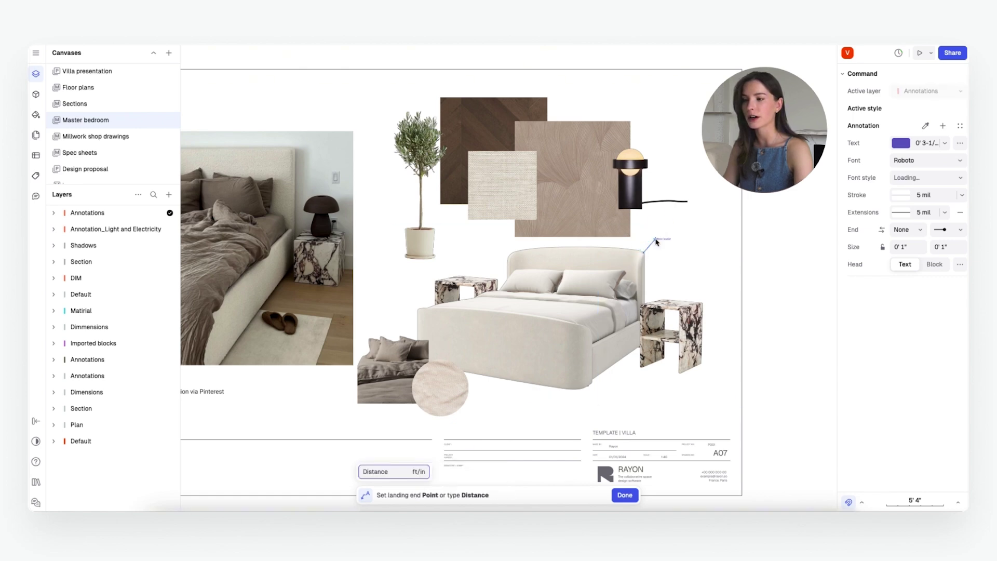
{"action": "left_click", "coordinate": [716, 240]}
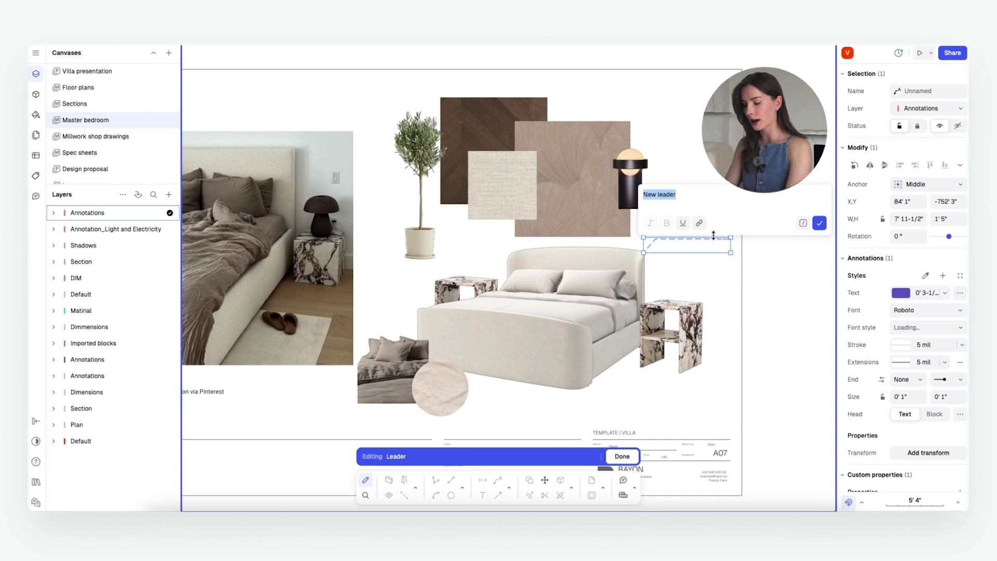
{"action": "type", "text": "Sunpan"}
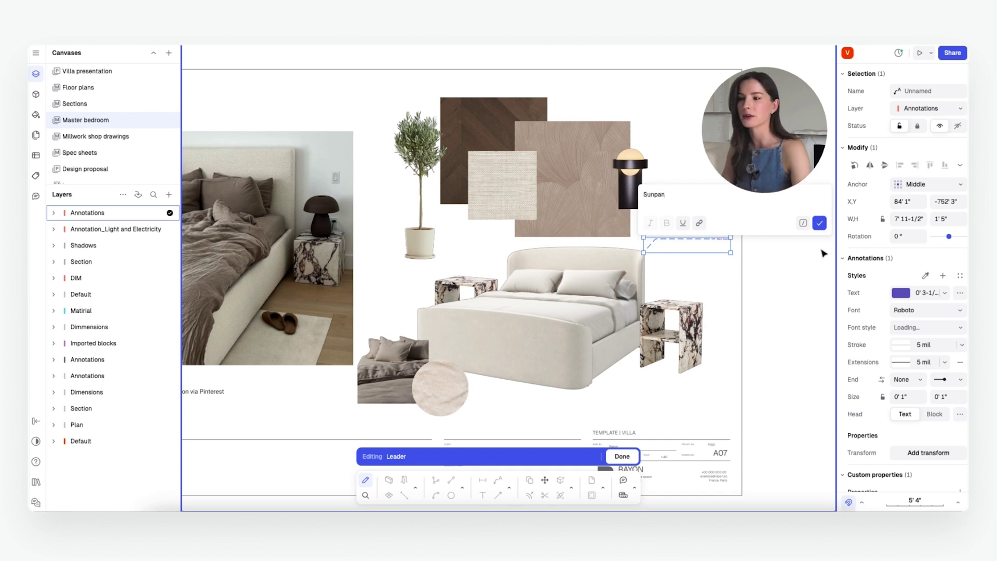
{"action": "left_click", "coordinate": [820, 223]}
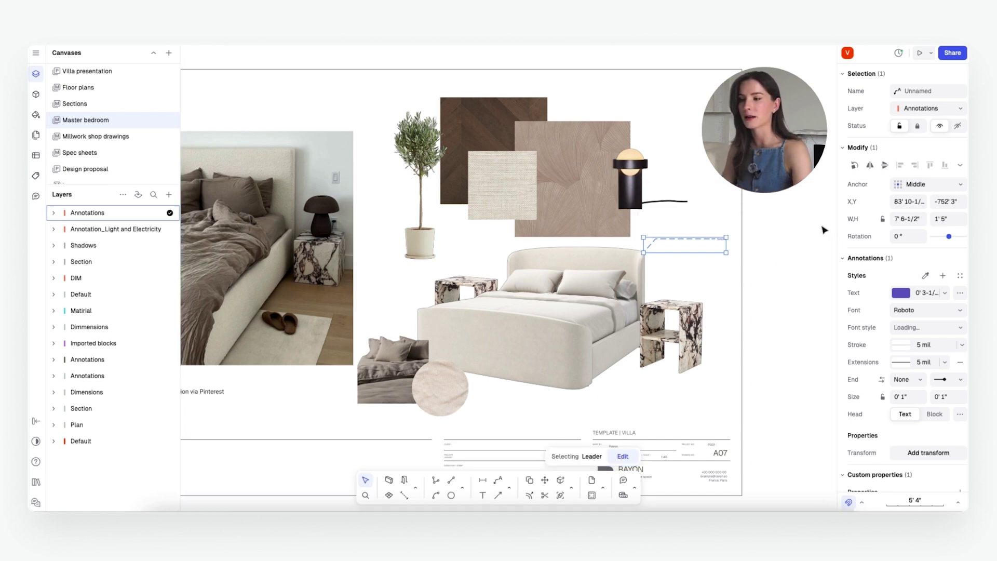
{"action": "left_click_drag", "start_coordinate": [726, 242], "coordinate": [678, 252]}
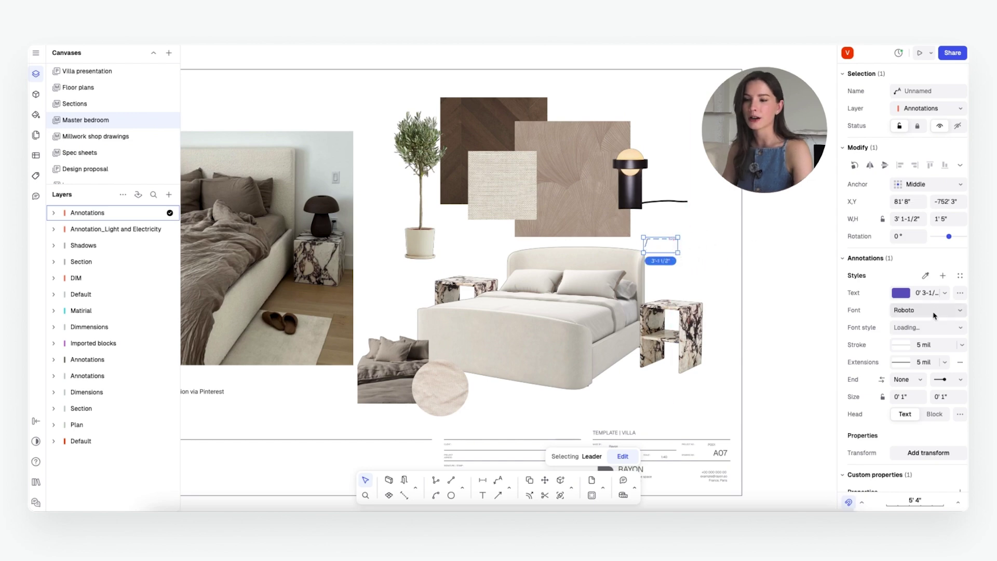
Step: Set the Sunpan leader's stroke colour to black (000000) and replace its dashed pattern with a nearly continuous line
{"action": "left_click", "coordinate": [904, 345]}
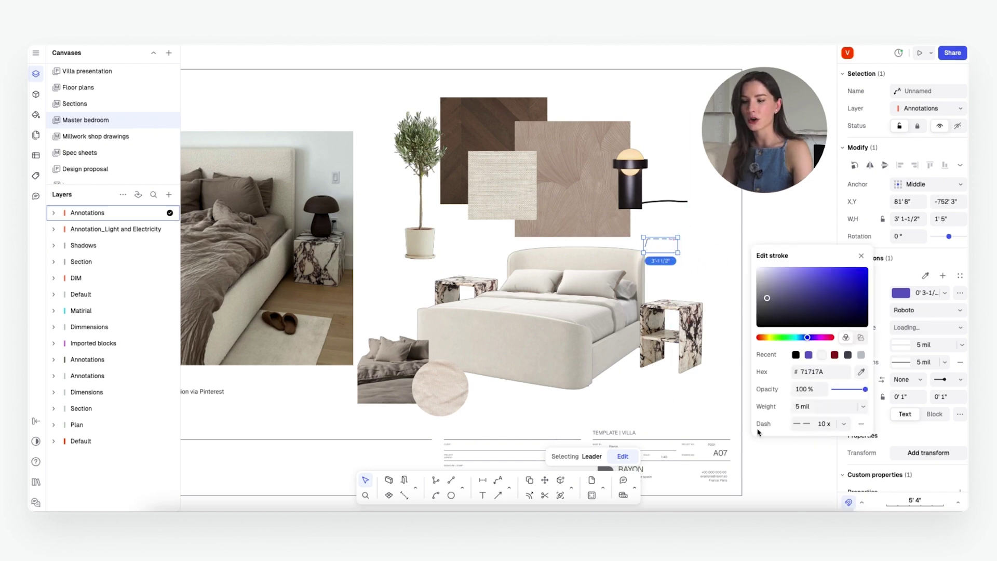
{"action": "left_click_drag", "start_coordinate": [767, 301], "coordinate": [748, 340]}
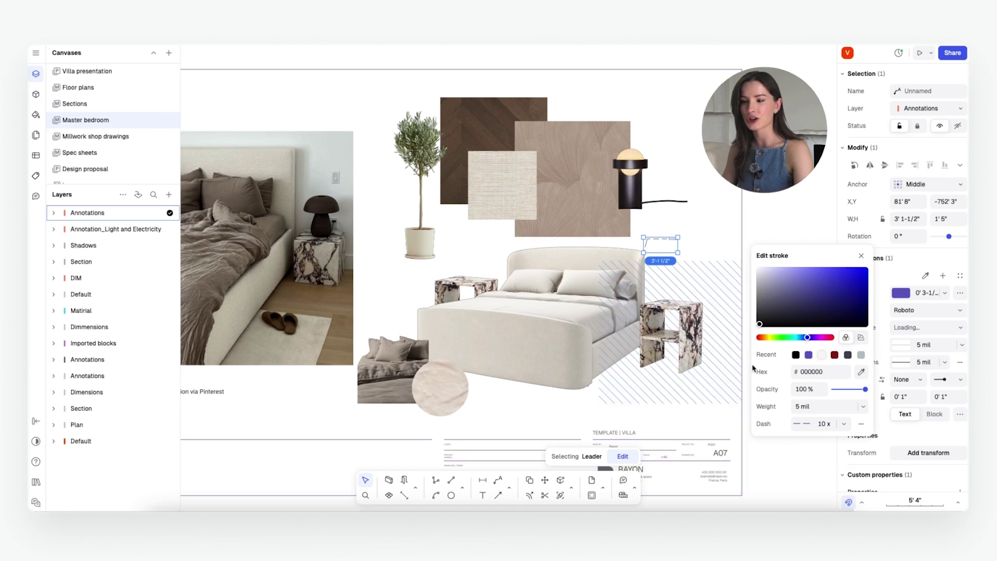
{"action": "left_click", "coordinate": [802, 423]}
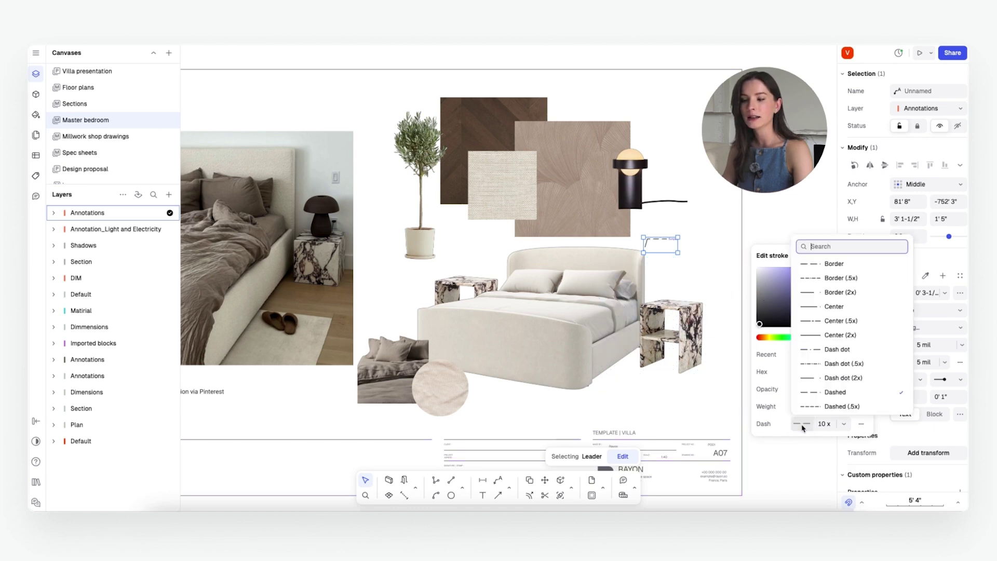
{"action": "scroll", "coordinate": [840, 375], "scroll_direction": "down", "scroll_amount": 5}
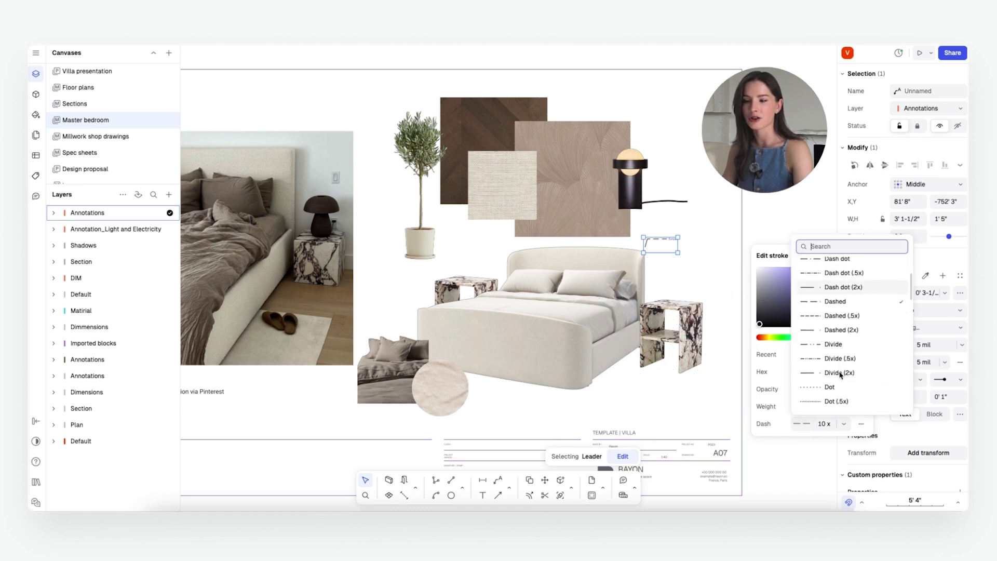
{"action": "scroll", "coordinate": [841, 371], "scroll_direction": "down", "scroll_amount": 10}
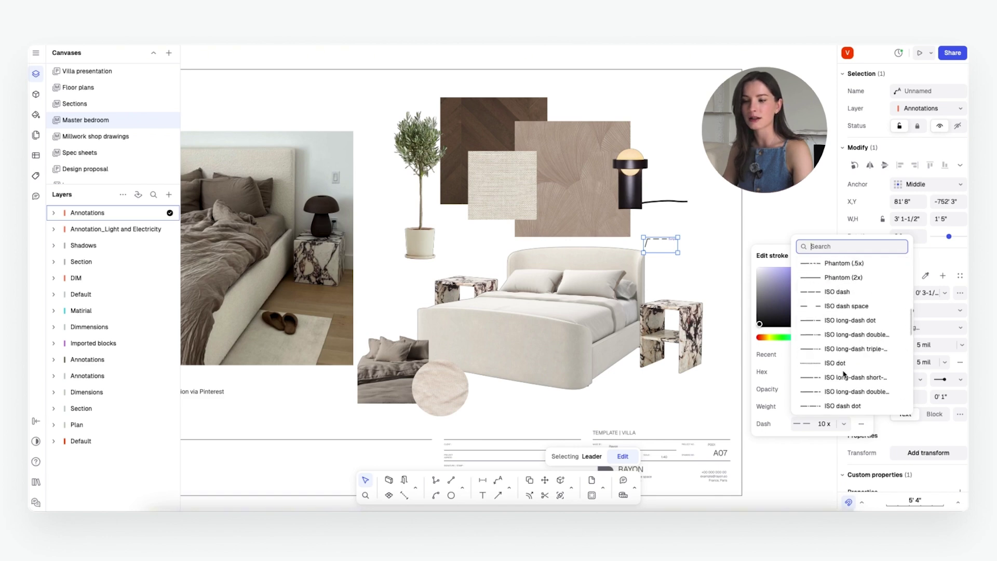
{"action": "scroll", "coordinate": [846, 373], "scroll_direction": "up", "scroll_amount": 2}
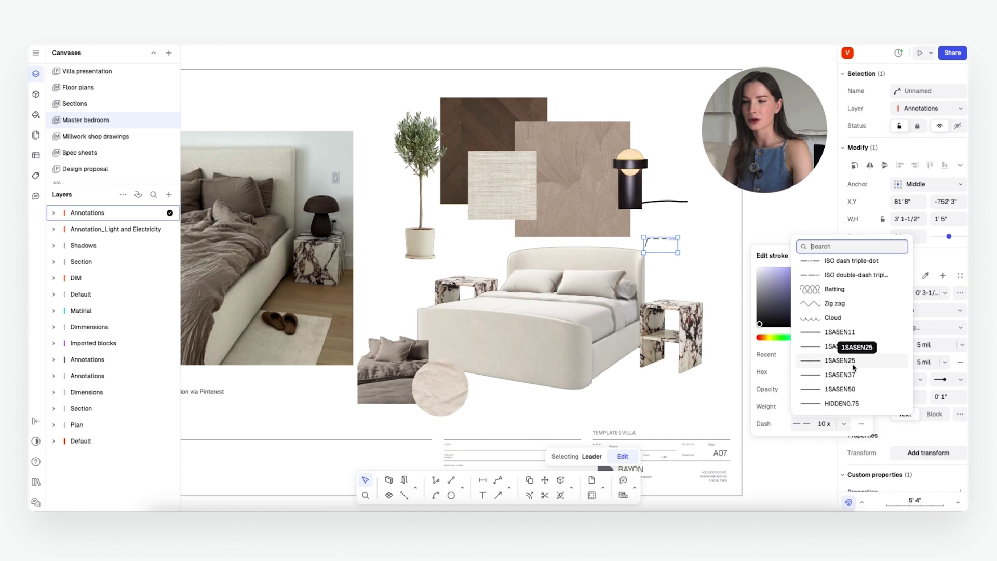
{"action": "scroll", "coordinate": [857, 364], "scroll_direction": "down", "scroll_amount": 5}
{"action": "scroll", "coordinate": [847, 291], "scroll_direction": "up", "scroll_amount": 10}
{"action": "left_click", "coordinate": [845, 280]}
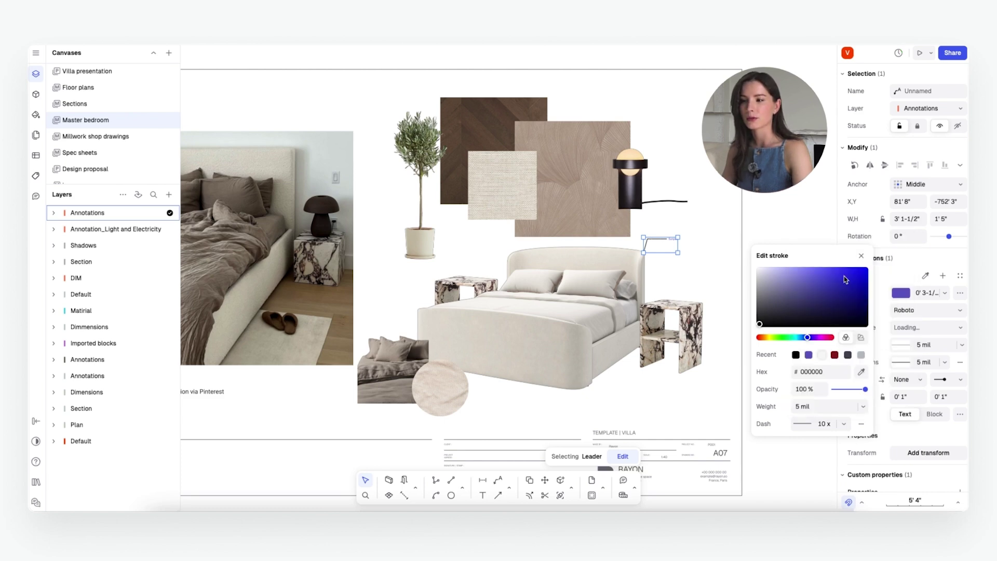
Step: Set the Sunpan leader's text to black (000000) with a size of 0' 8", and shift the leader onto the headboard
{"action": "left_click", "coordinate": [903, 295]}
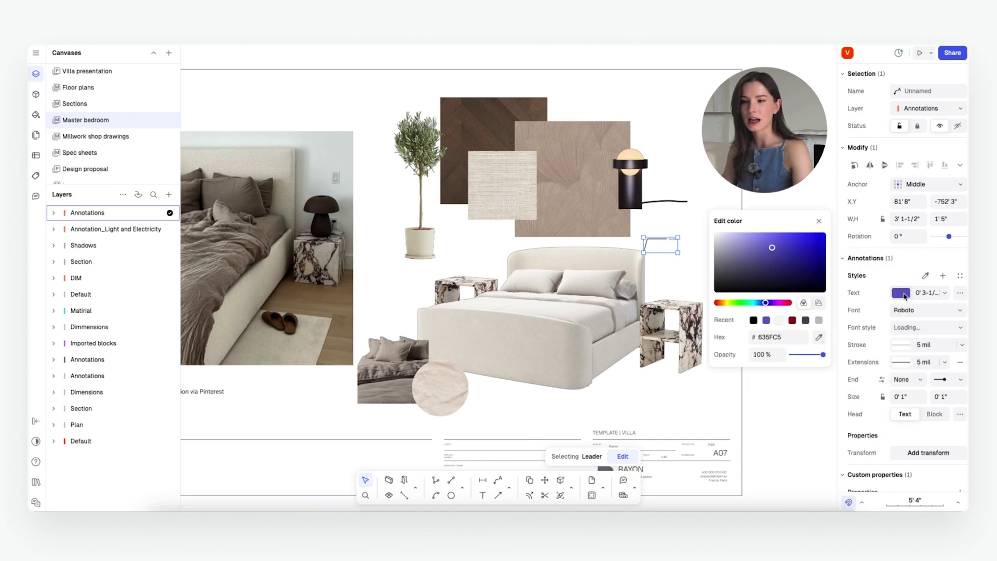
{"action": "left_click_drag", "start_coordinate": [768, 269], "coordinate": [829, 374]}
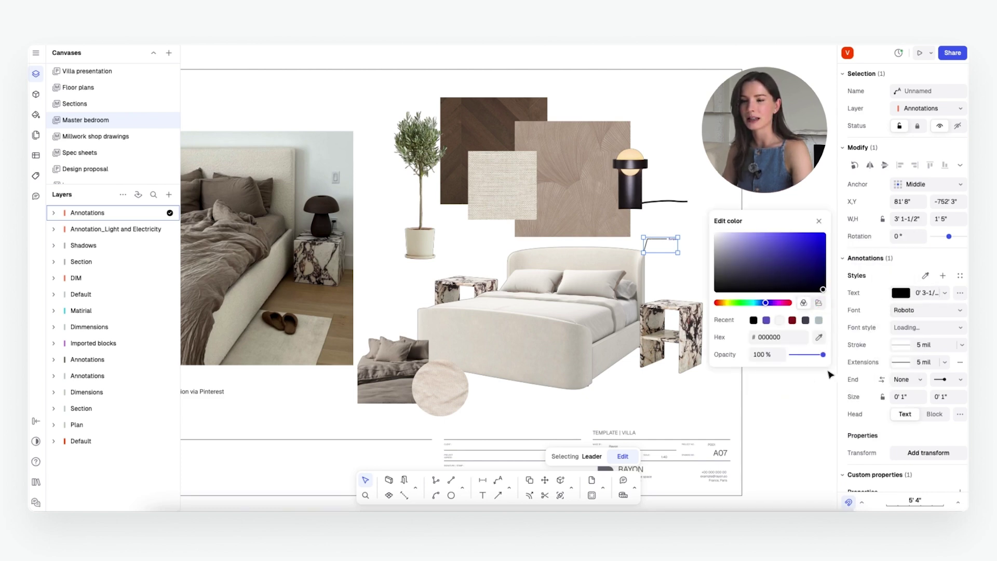
{"action": "left_click", "coordinate": [945, 293]}
{"action": "left_click", "coordinate": [911, 347]}
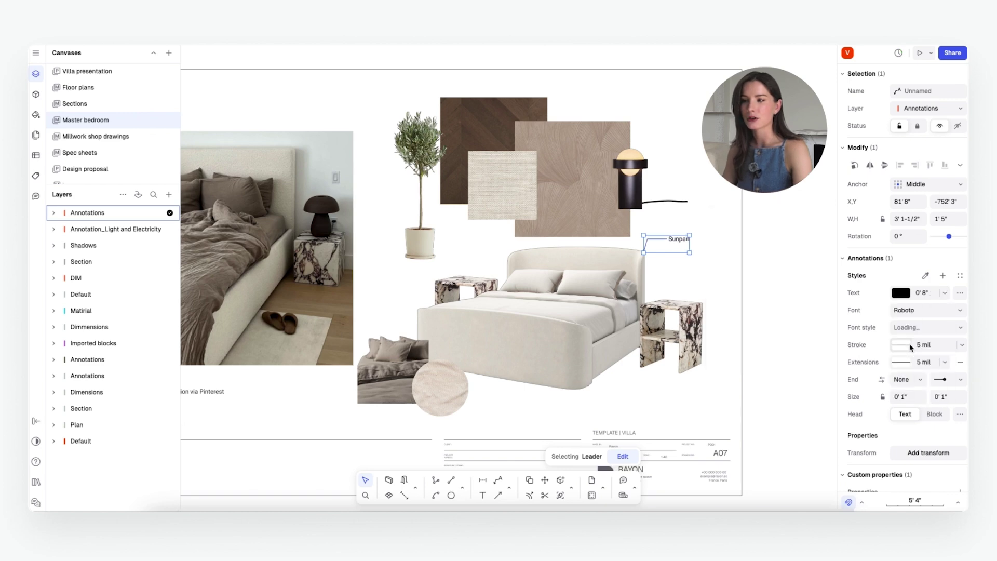
{"action": "left_click", "coordinate": [783, 254]}
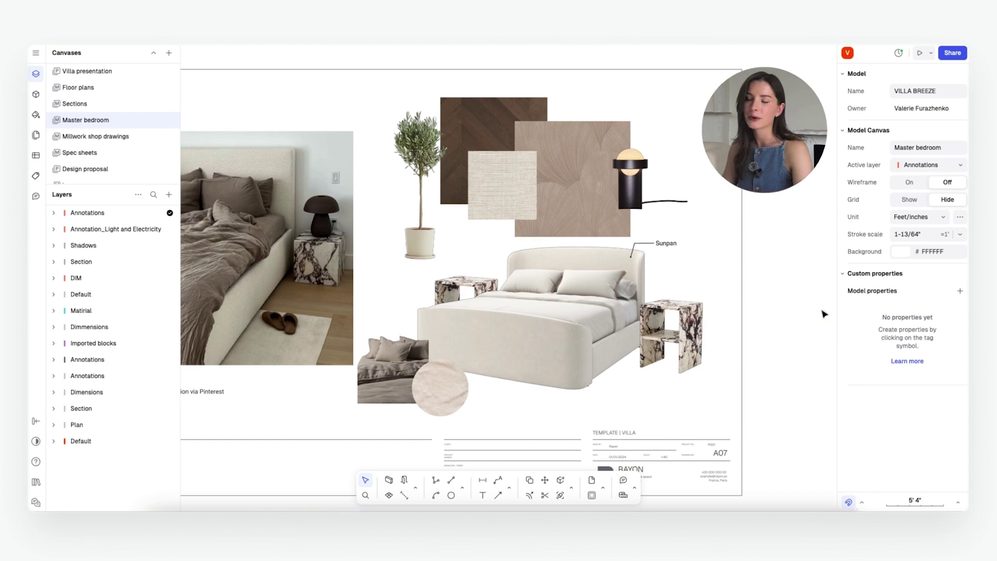
Step: Copy the Sunpan leader to the light patterned wallpaper swatch and change the copy's text to Feature wallpaper
{"action": "left_click", "coordinate": [668, 249]}
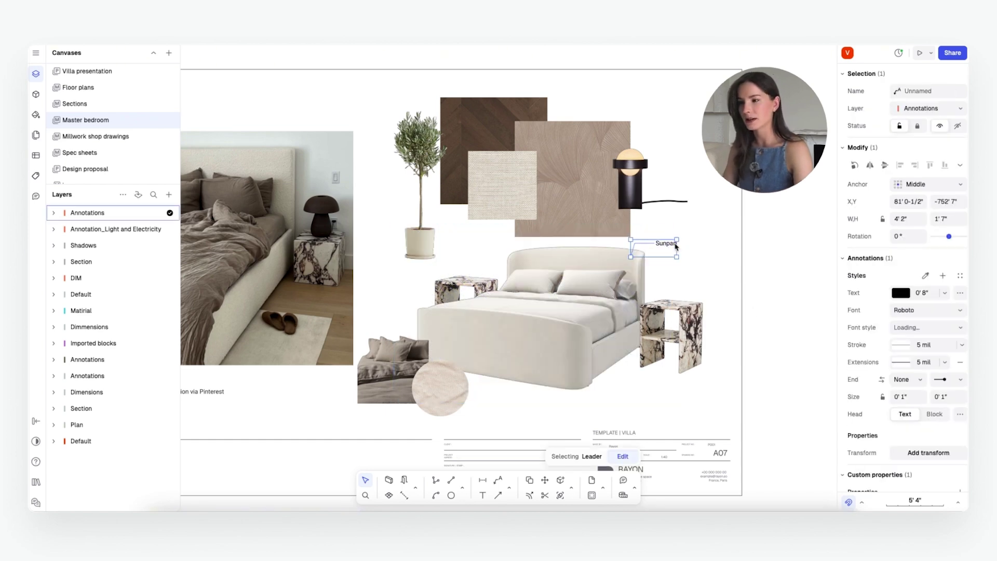
{"action": "left_click_drag", "start_coordinate": [676, 247], "coordinate": [644, 116]}
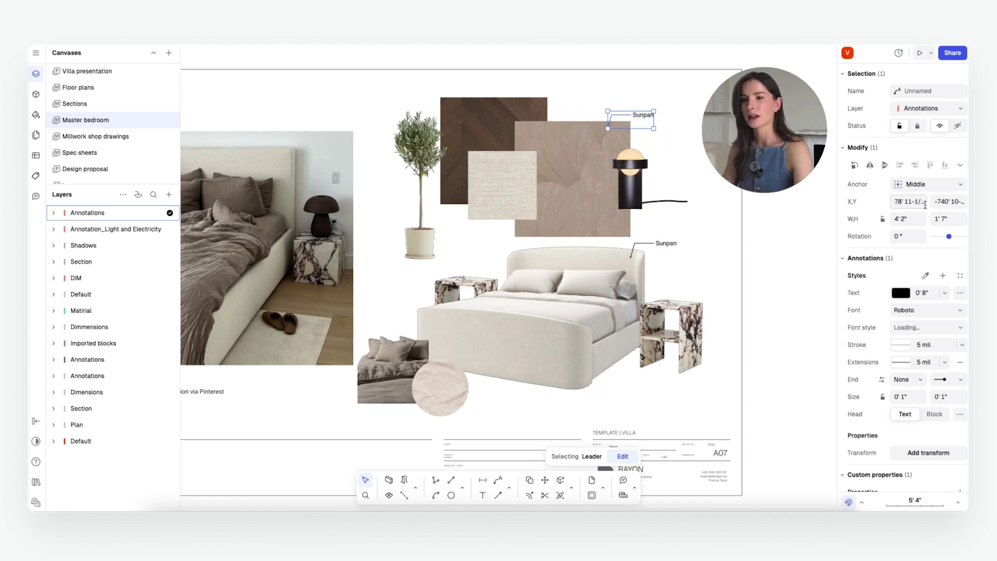
{"action": "double_click", "coordinate": [649, 120]}
{"action": "type", "text": "Feature wallpaper"}
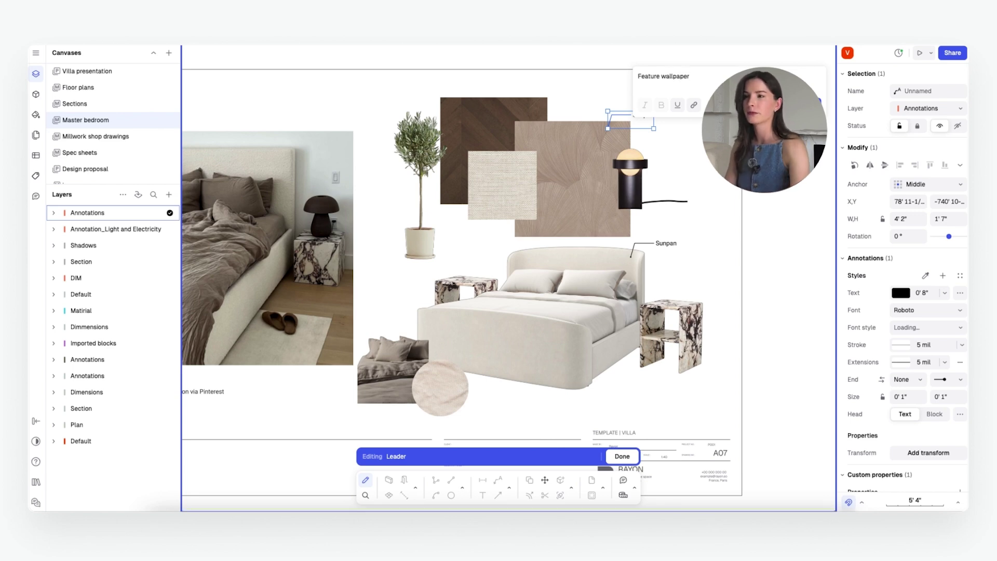
{"action": "left_click", "coordinate": [814, 104]}
{"action": "left_click", "coordinate": [814, 104]}
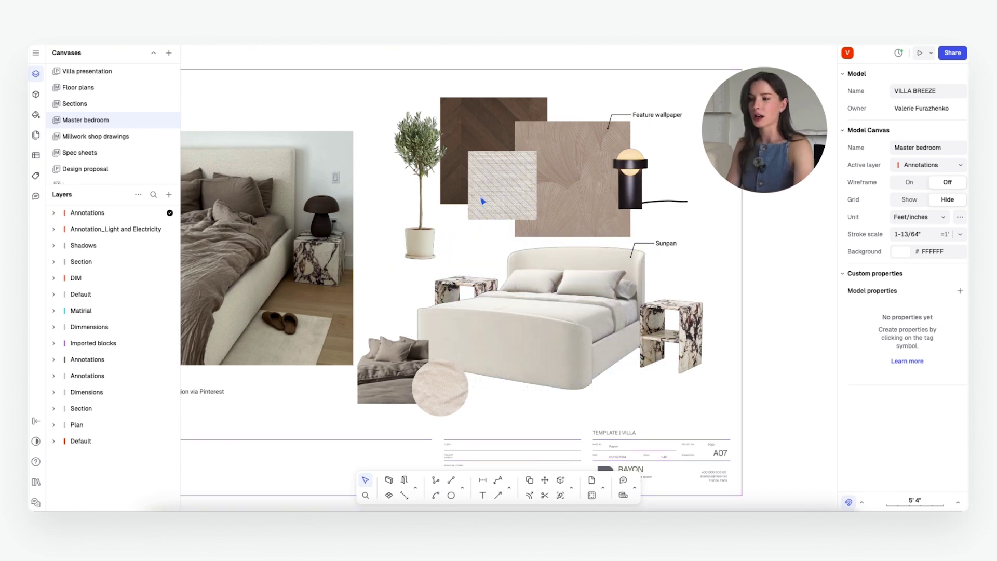
{"action": "scroll", "coordinate": [483, 201], "scroll_direction": "down", "scroll_amount": 5}
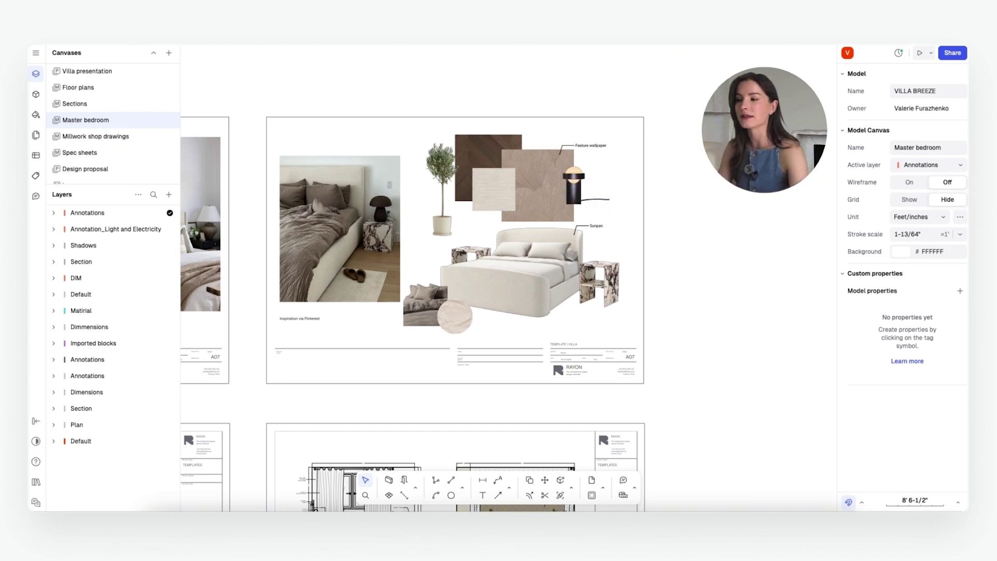
Step: Copy the Feature wallpaper leader onto the black table lamp on the mood board and change the copy's text to Table Lamp
{"action": "scroll", "coordinate": [738, 161], "scroll_direction": "down", "scroll_amount": 3}
{"action": "scroll", "coordinate": [737, 161], "scroll_direction": "up", "scroll_amount": 2}
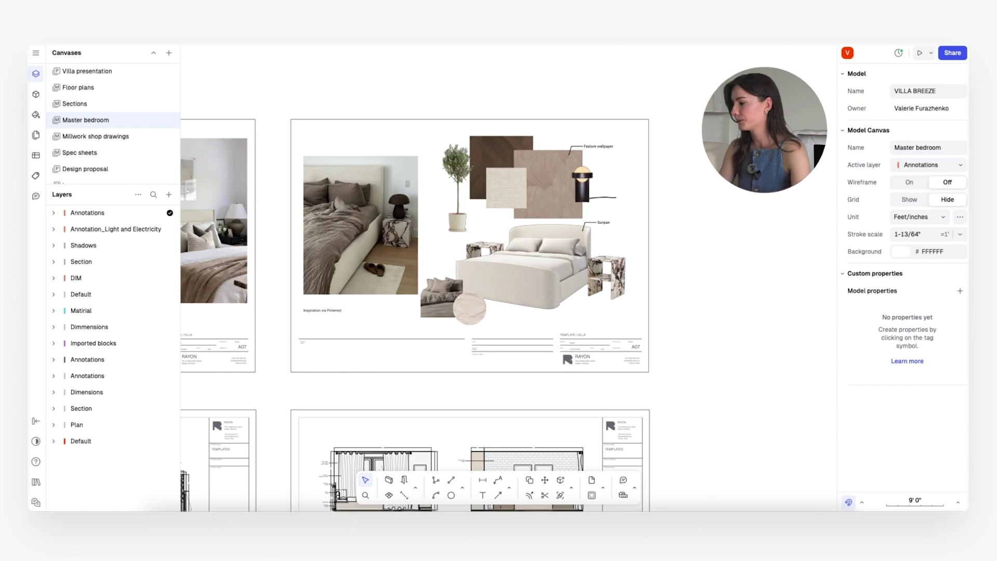
{"action": "left_click", "coordinate": [596, 147]}
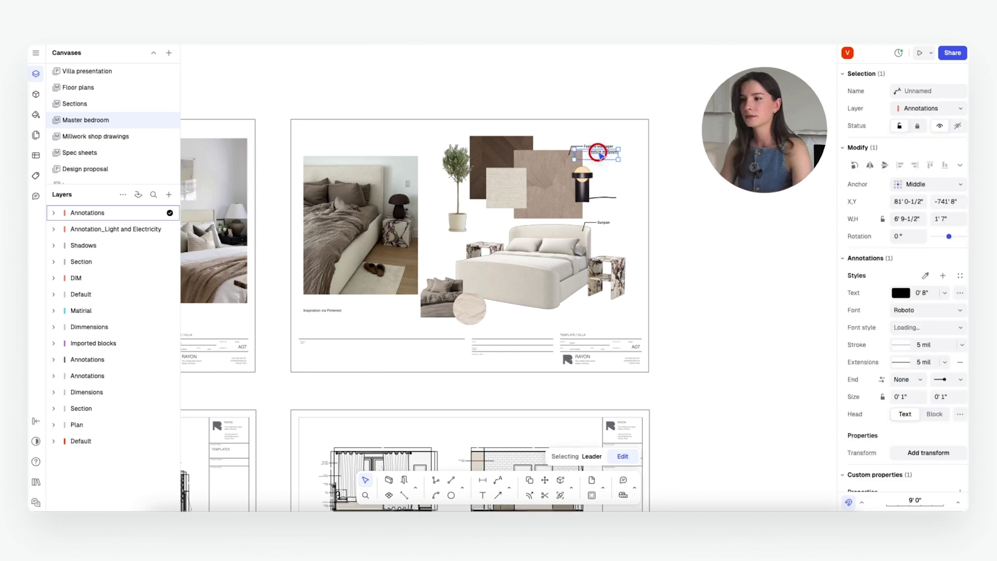
{"action": "left_click_drag", "start_coordinate": [595, 148], "coordinate": [613, 166], "text": "alt"}
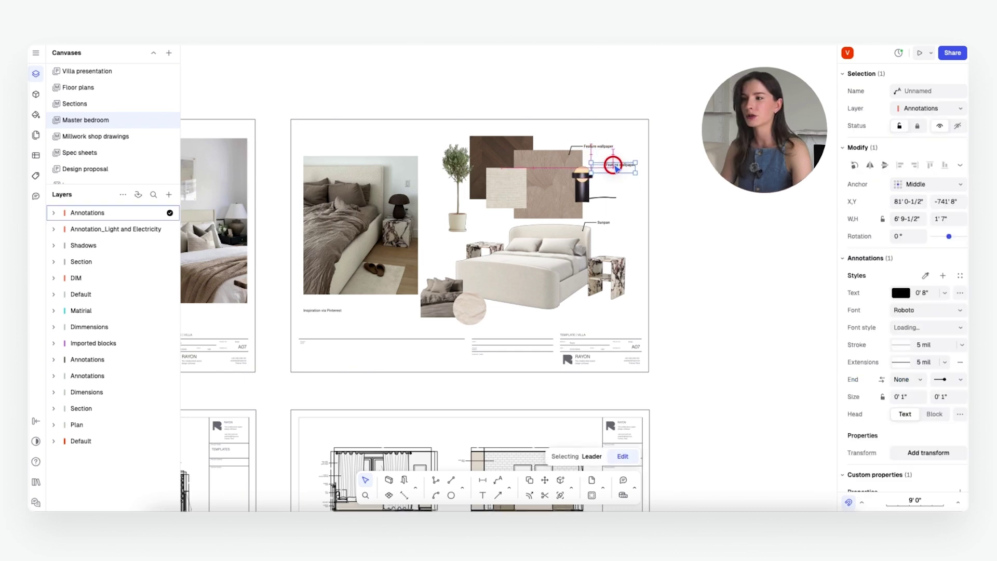
{"action": "double_click", "coordinate": [628, 169]}
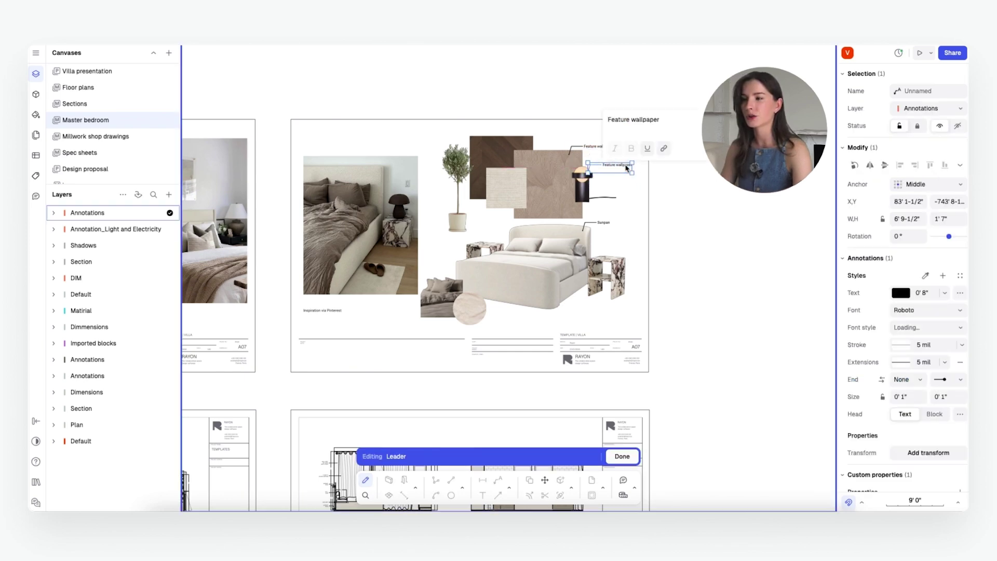
{"action": "left_click", "coordinate": [663, 125]}
{"action": "double_click", "coordinate": [646, 120]}
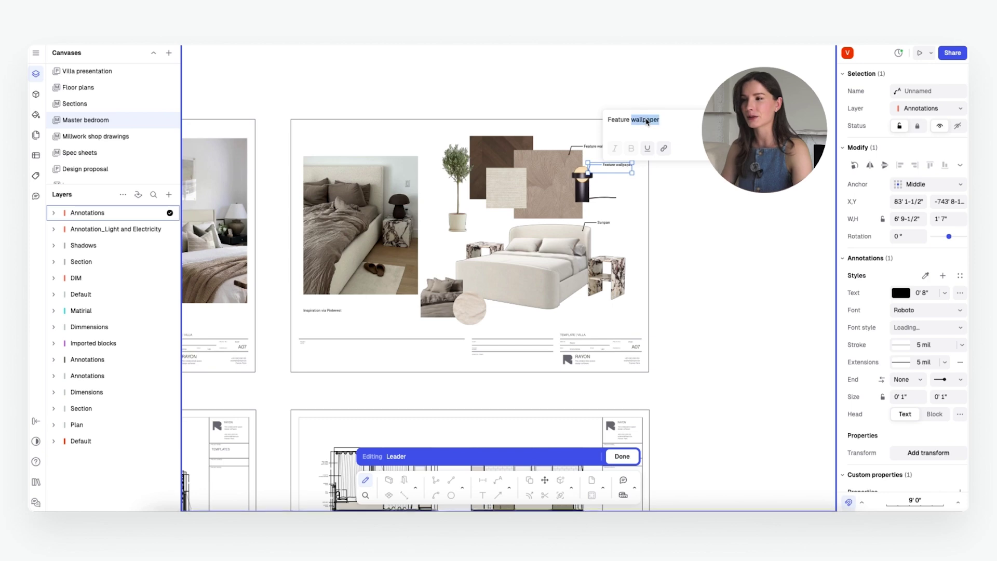
{"action": "left_click_drag", "start_coordinate": [692, 120], "coordinate": [660, 120]}
{"action": "type", "text": "Table Lamp"}
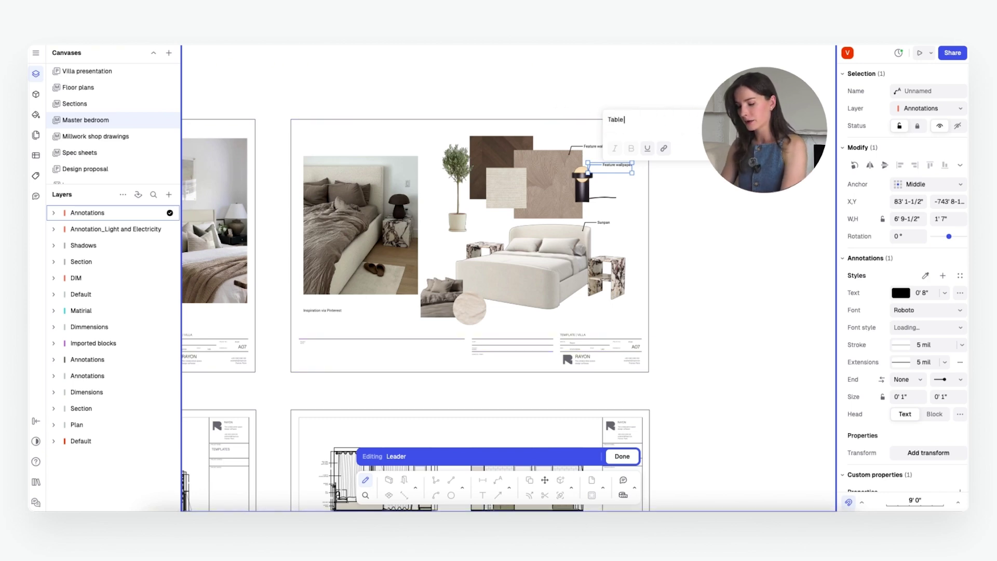
Step: Start a hyperlink for the Table Lamp text, and get the retailer's Loop Table Lamp page address from its Pinterest pin in the browser
{"action": "left_click", "coordinate": [664, 149]}
{"action": "left_click", "coordinate": [639, 194]}
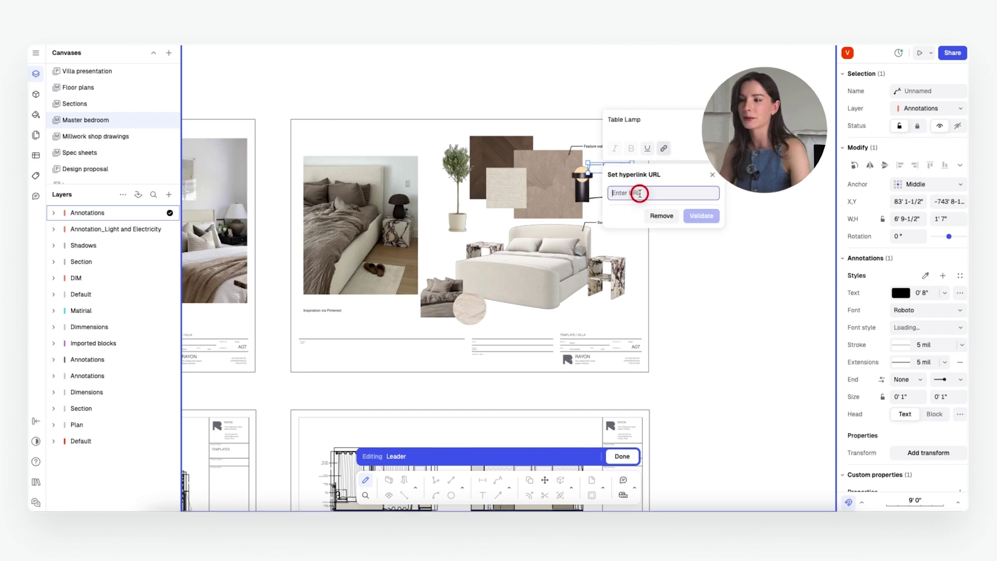
{"action": "left_click", "coordinate": [500, 500]}
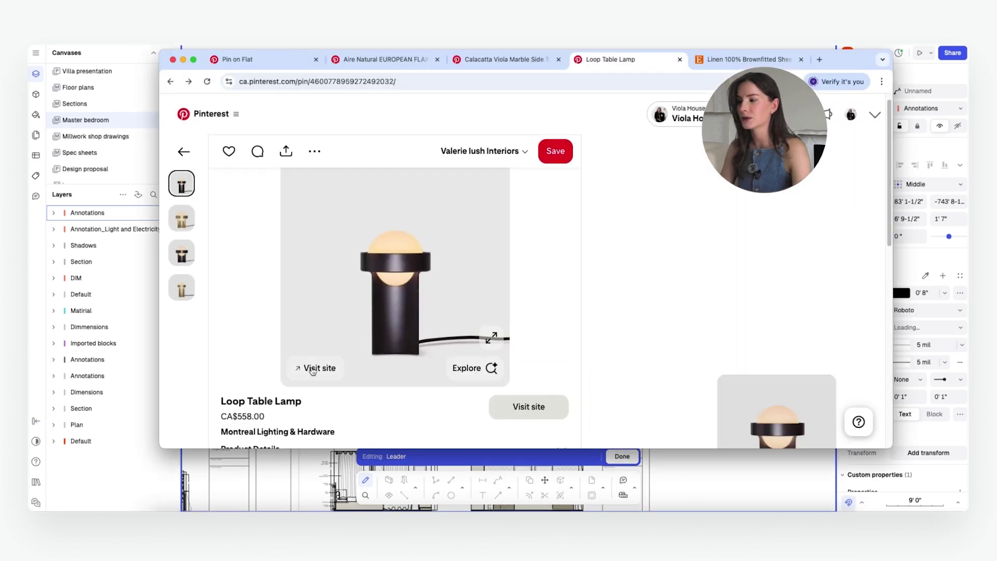
{"action": "left_click", "coordinate": [311, 370]}
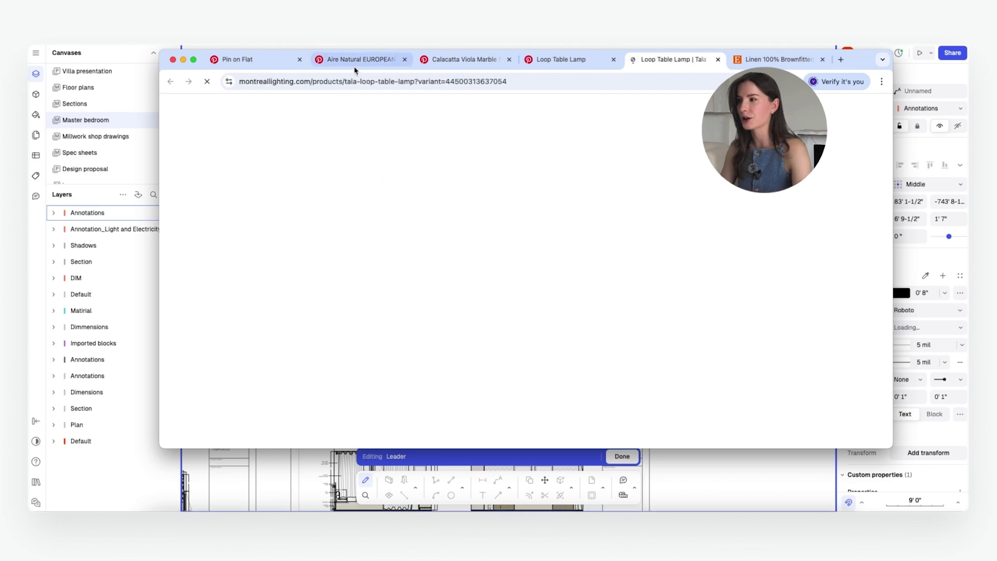
{"action": "left_click", "coordinate": [347, 83]}
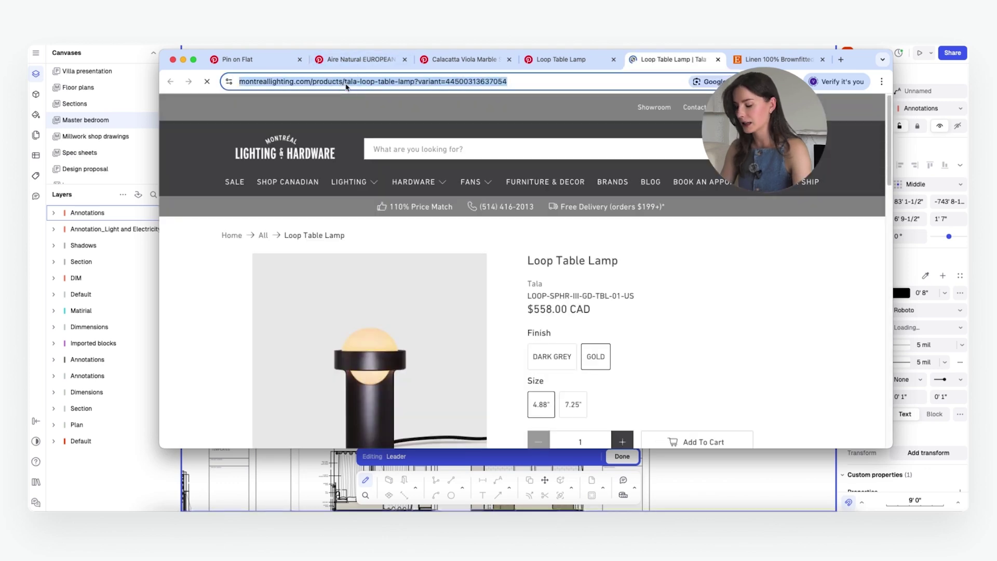
Step: Return to Rayon, apply the copied montreallighting.com address as the Table Lamp text's hyperlink, and finish editing the leader
{"action": "left_click", "coordinate": [762, 469]}
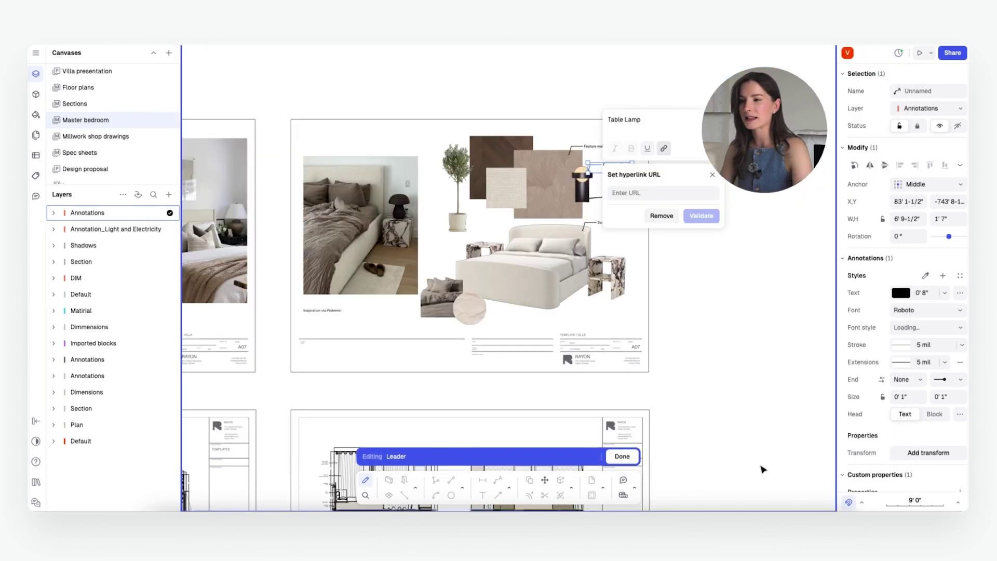
{"action": "left_click", "coordinate": [630, 194]}
{"action": "key", "text": "ctrl+v"}
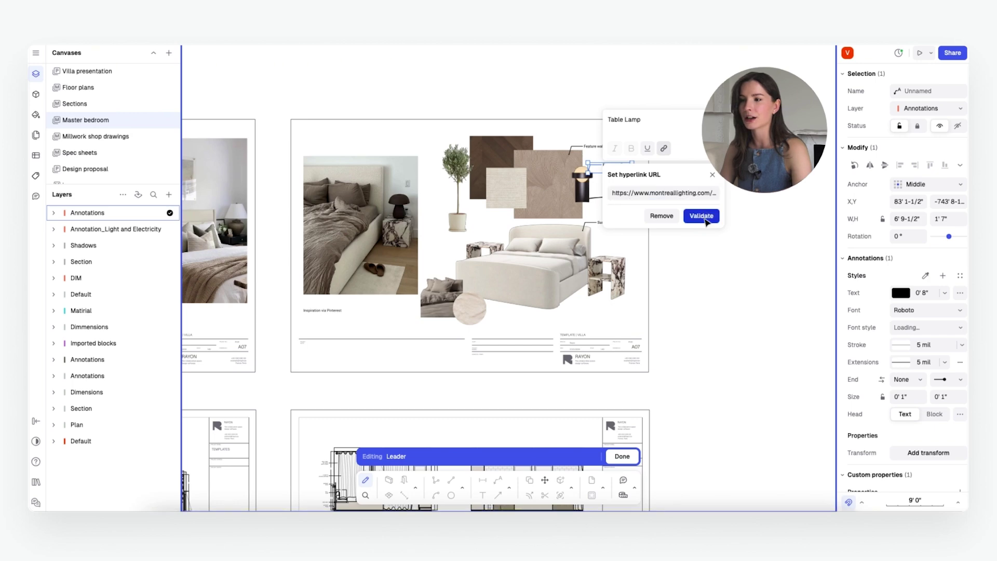
{"action": "left_click", "coordinate": [704, 220]}
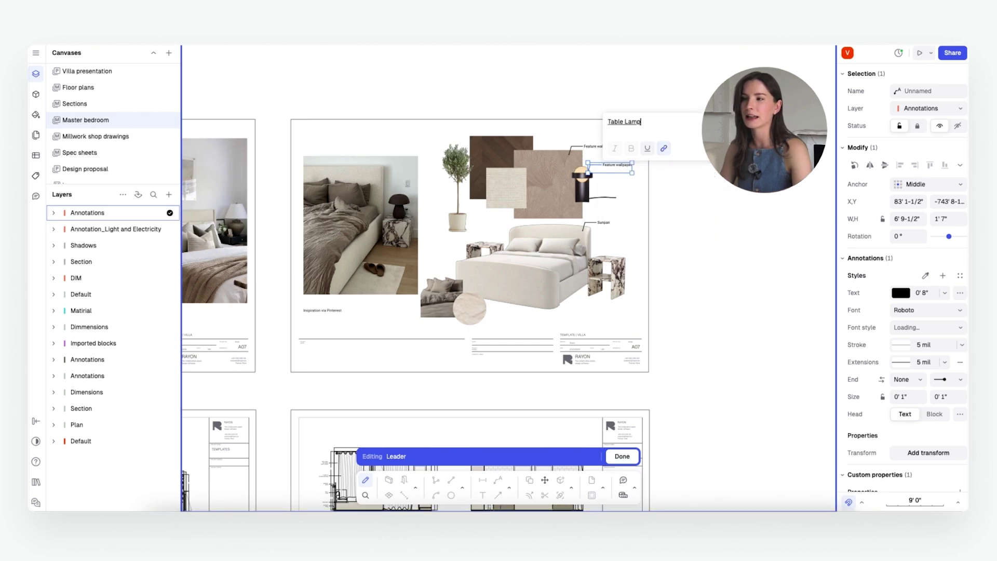
{"action": "left_click", "coordinate": [741, 384]}
{"action": "left_click", "coordinate": [741, 384]}
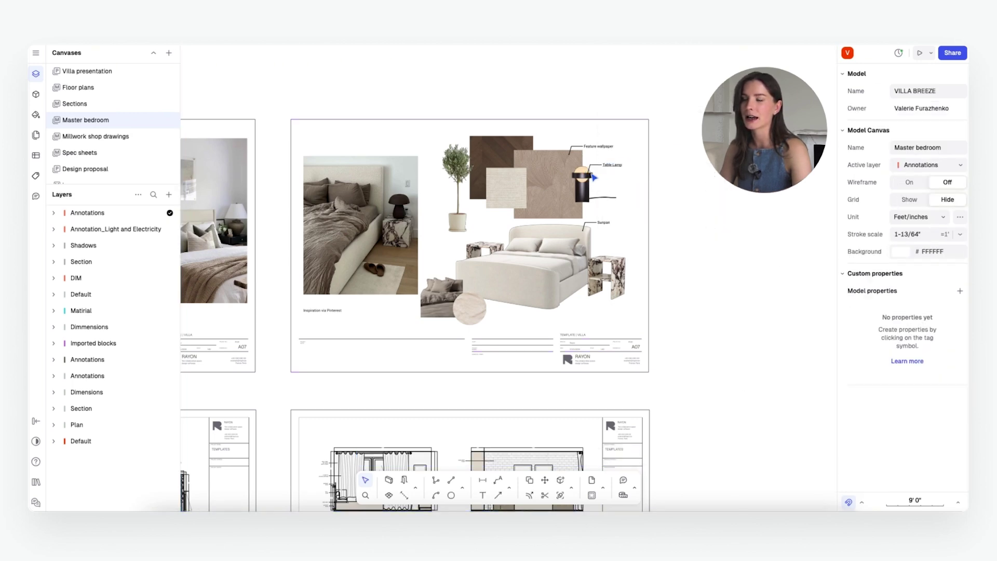
Step: Post a comment reading "hyperlinks to be added" just above the Feature wallpaper label on the mood board
{"action": "scroll", "coordinate": [590, 175], "scroll_direction": "up", "scroll_amount": 5}
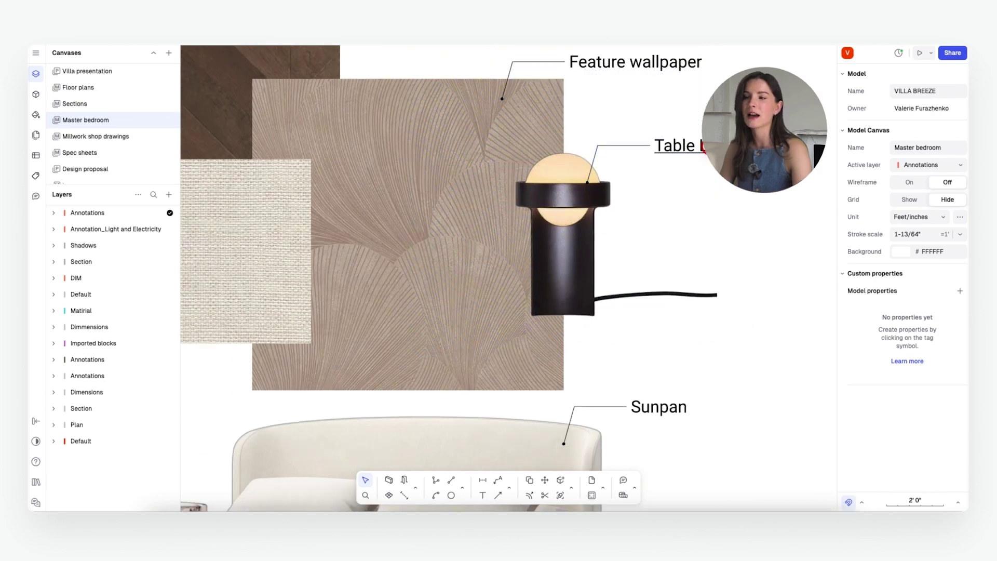
{"action": "scroll", "coordinate": [714, 314], "scroll_direction": "down", "scroll_amount": 10}
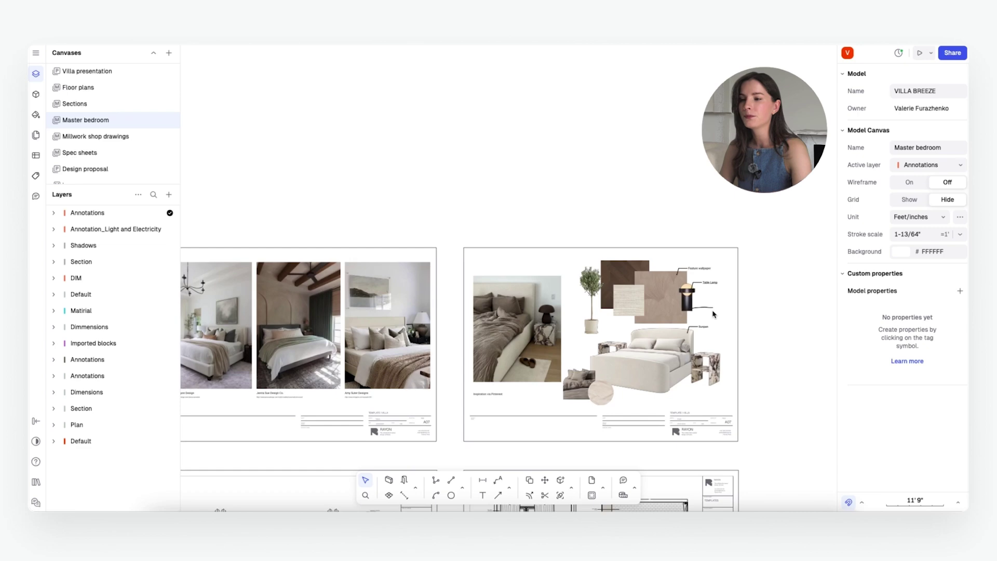
{"action": "scroll", "coordinate": [768, 351], "scroll_direction": "up", "scroll_amount": 5}
{"action": "scroll", "coordinate": [727, 451], "scroll_direction": "up", "scroll_amount": 3}
{"action": "scroll", "coordinate": [721, 467], "scroll_direction": "down", "scroll_amount": 2}
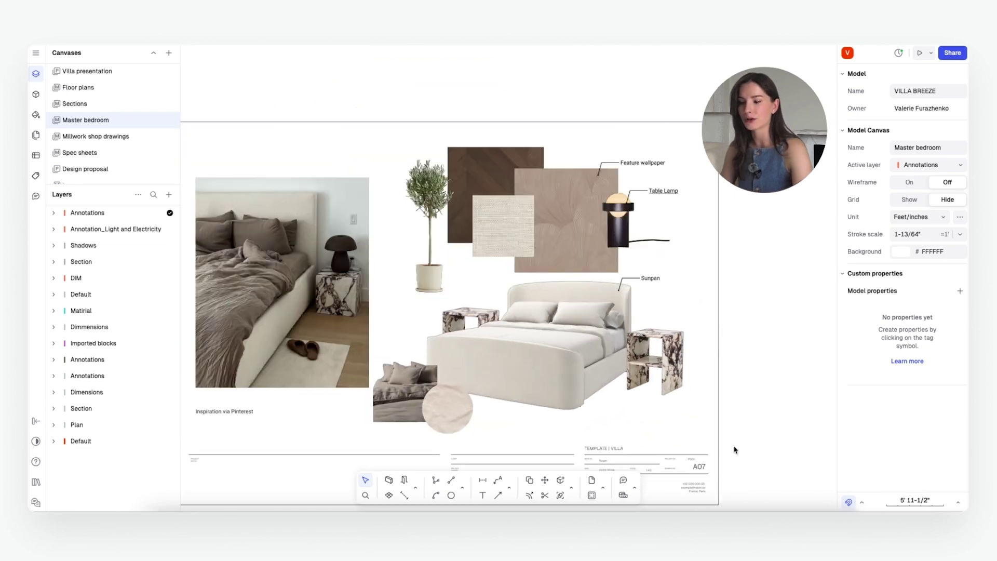
{"action": "scroll", "coordinate": [709, 411], "scroll_direction": "down", "scroll_amount": 1}
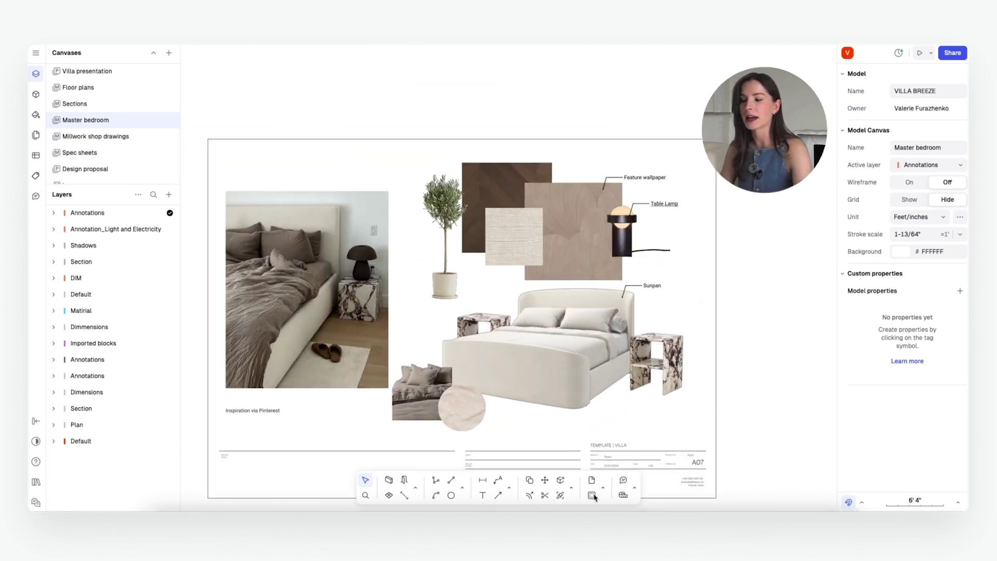
{"action": "left_click", "coordinate": [622, 487]}
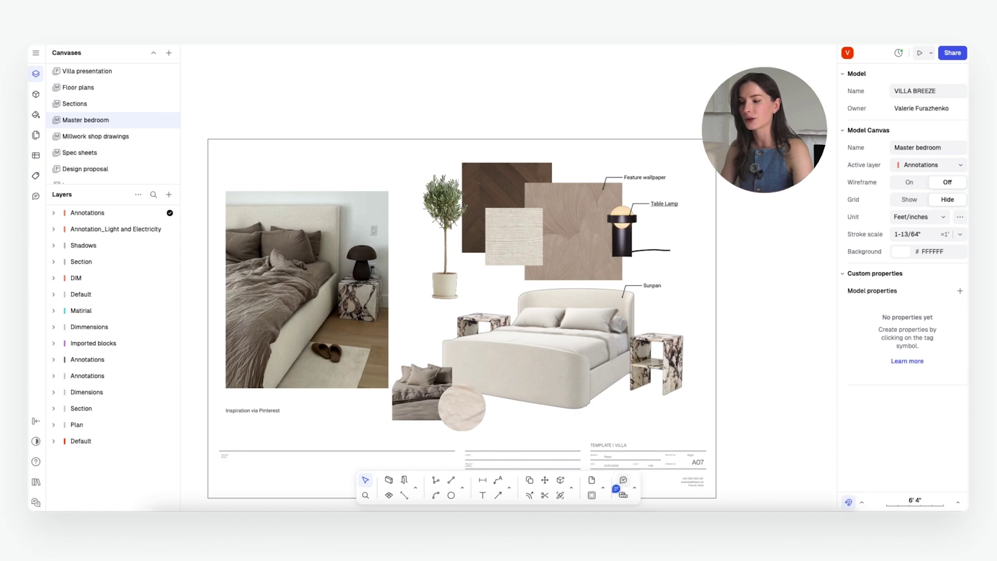
{"action": "left_click", "coordinate": [673, 158]}
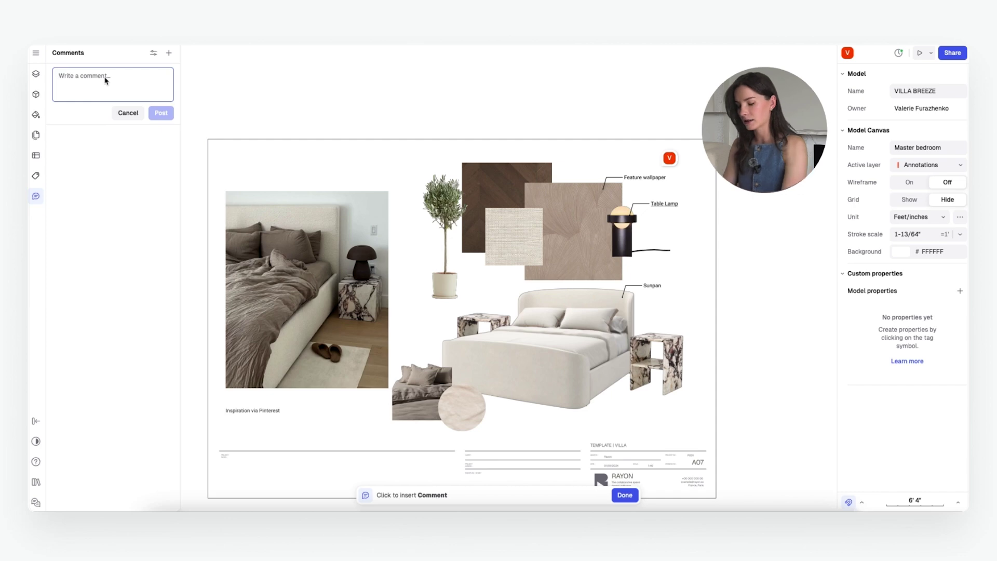
{"action": "type", "text": "hyperlinks"}
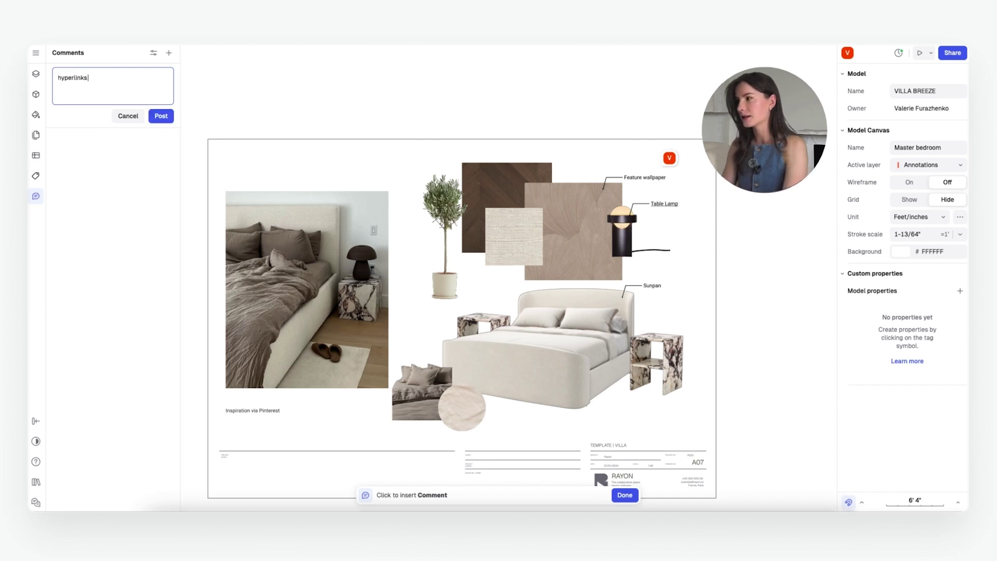
{"action": "type", "text": " to be added"}
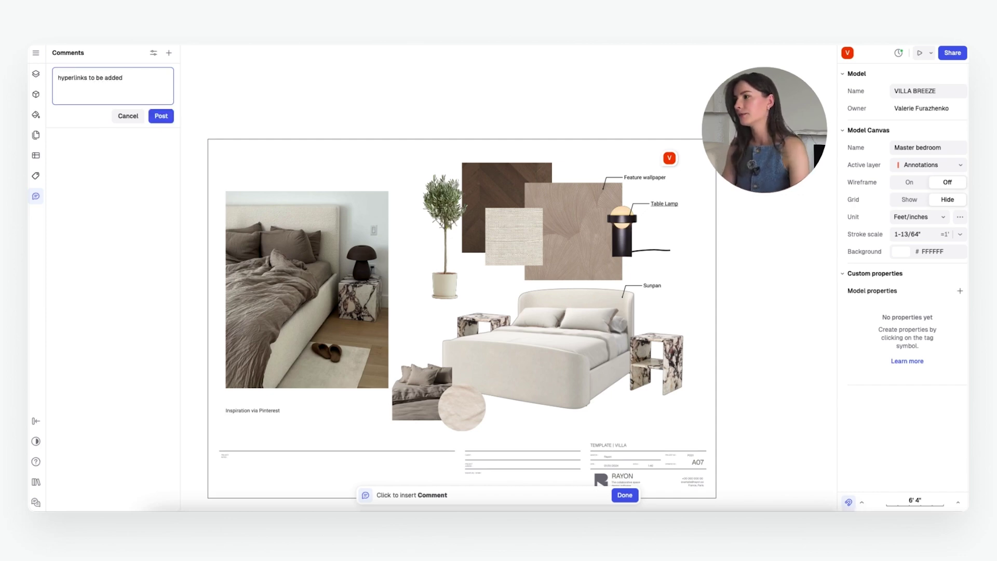
{"action": "key", "text": "Return"}
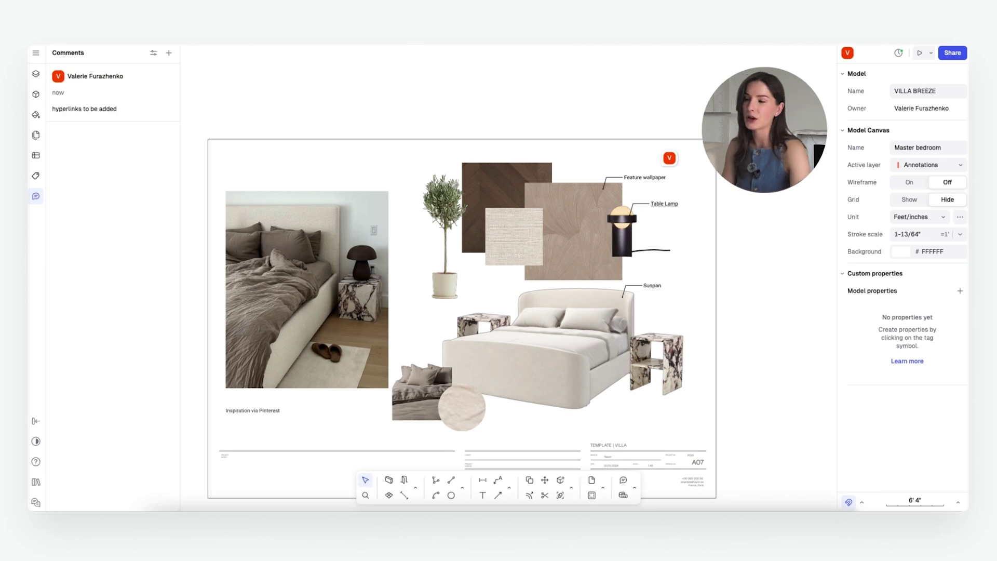
{"action": "scroll", "coordinate": [750, 334], "scroll_direction": "down", "scroll_amount": 3}
{"action": "scroll", "coordinate": [712, 379], "scroll_direction": "up", "scroll_amount": 3}
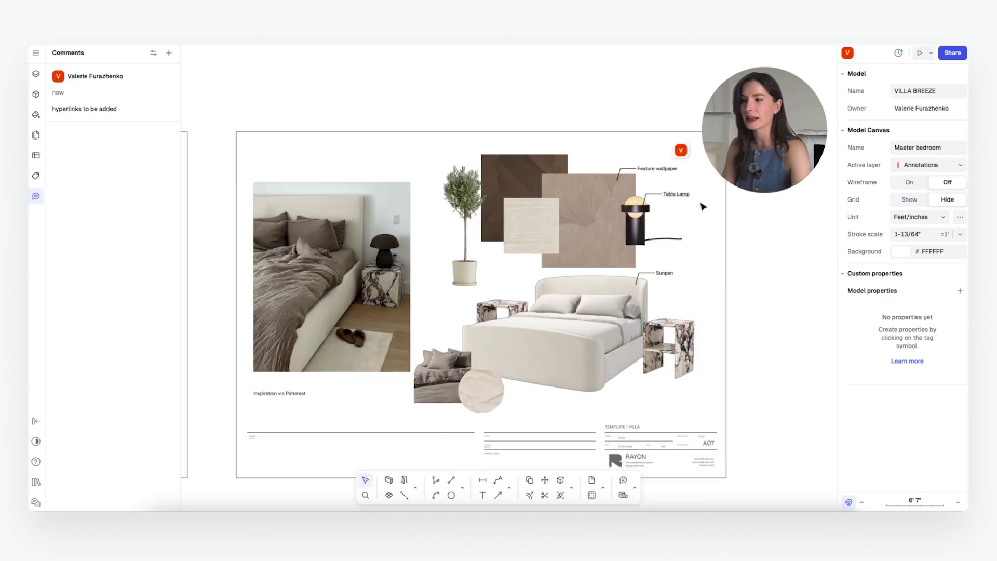
{"action": "scroll", "coordinate": [778, 363], "scroll_direction": "down", "scroll_amount": 3, "text": "ctrl"}
{"action": "scroll", "coordinate": [792, 369], "scroll_direction": "up", "scroll_amount": 4, "text": "ctrl"}
{"action": "scroll", "coordinate": [792, 369], "scroll_direction": "down", "scroll_amount": 5, "text": "ctrl"}
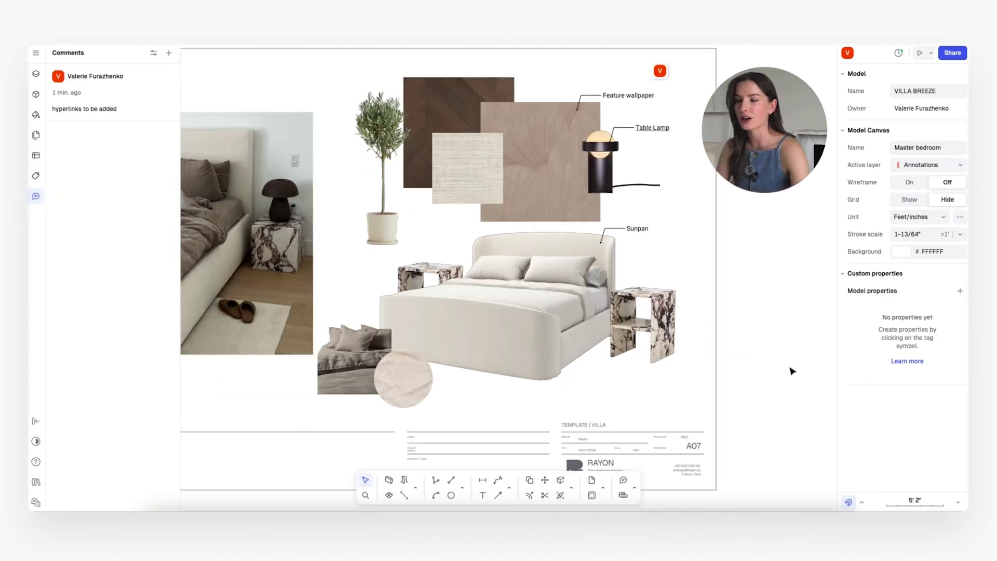
{"action": "scroll", "coordinate": [792, 371], "scroll_direction": "up", "scroll_amount": 3, "text": "ctrl"}
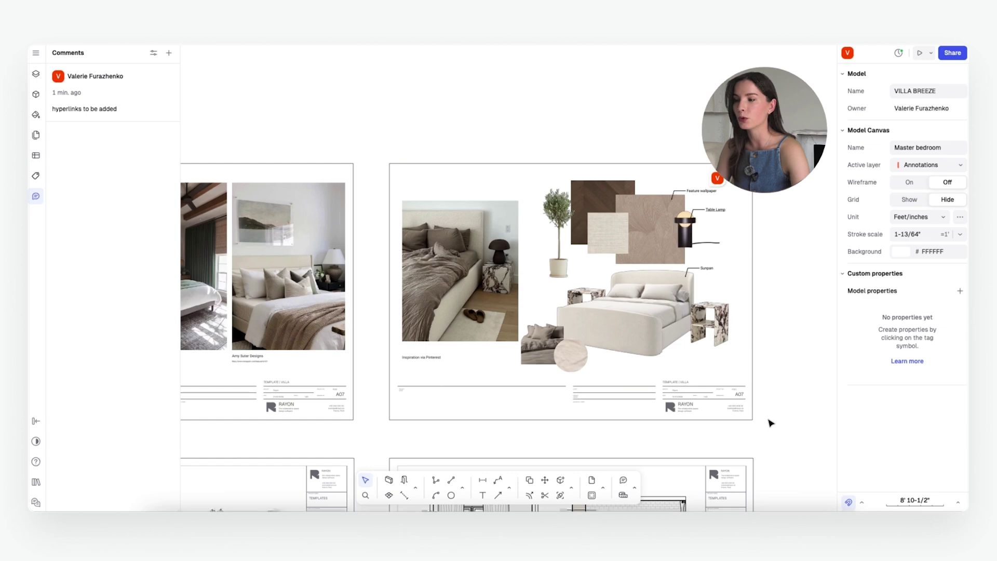
Step: Open the model's sharing settings and look over the access roles offered for people invited by email
{"action": "left_click", "coordinate": [952, 54]}
{"action": "left_click", "coordinate": [408, 127]}
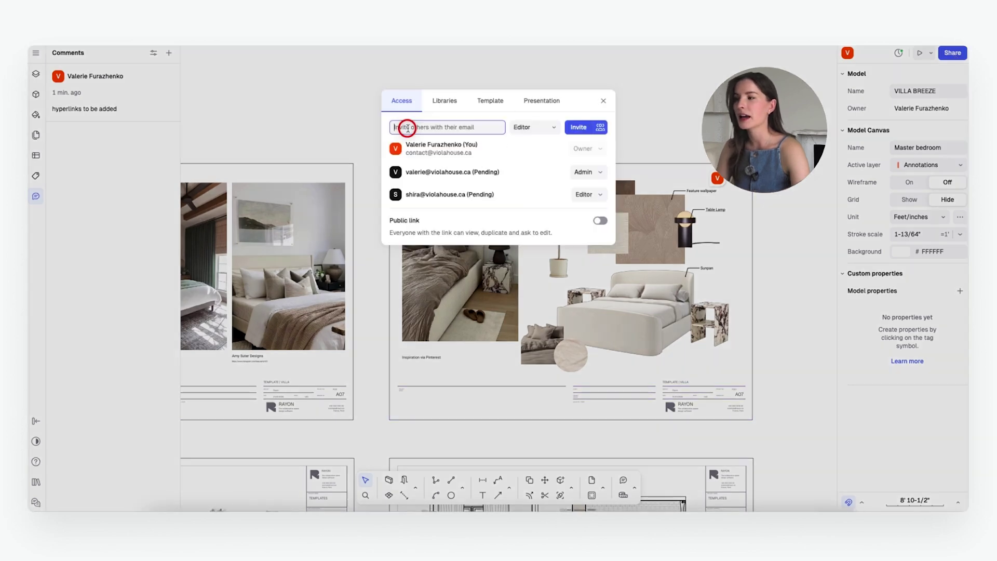
{"action": "left_click", "coordinate": [525, 129]}
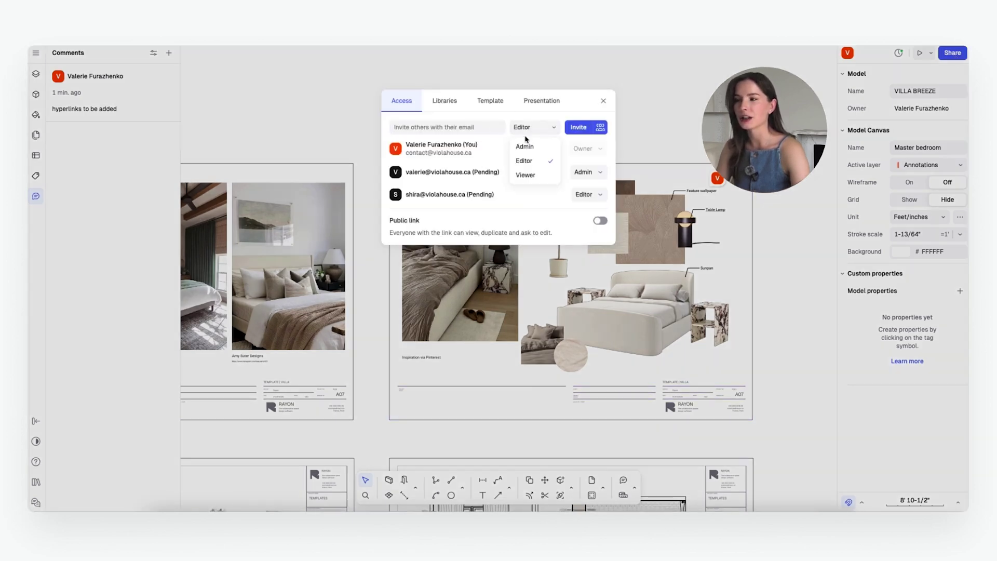
{"action": "left_click", "coordinate": [544, 125]}
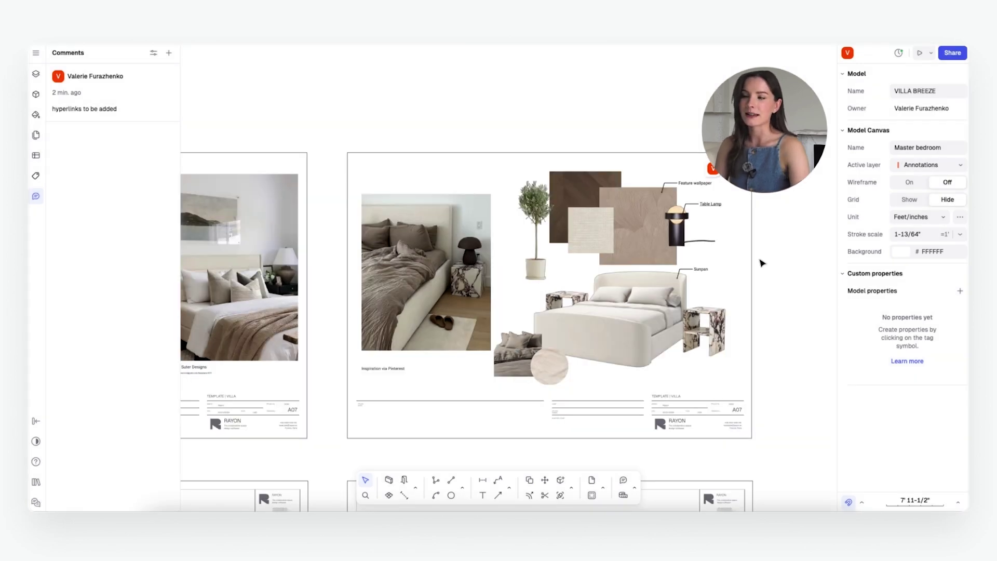
Step: Open the model's presentation at the mood board page, page 4, and refresh the published version
{"action": "left_click", "coordinate": [919, 52]}
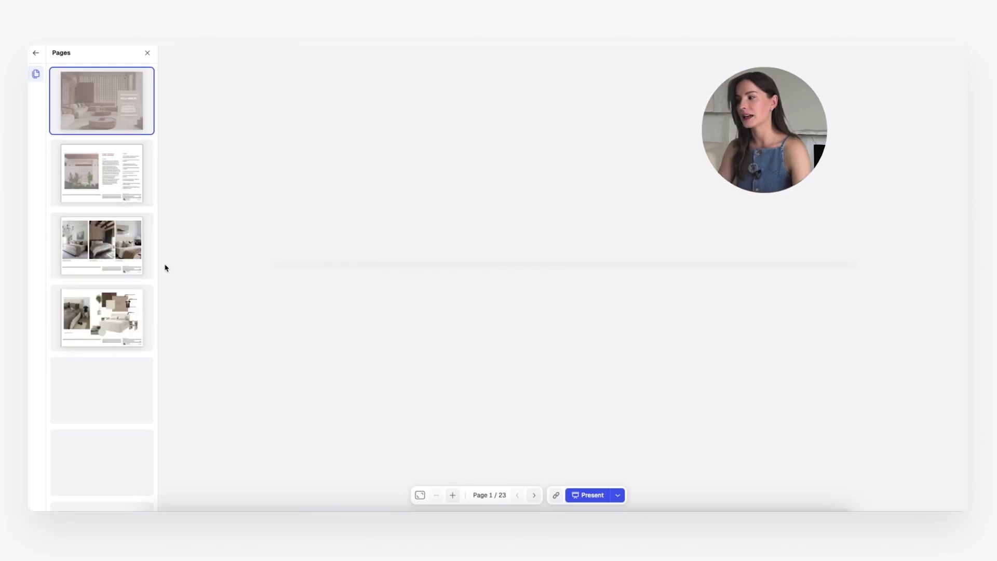
{"action": "left_click", "coordinate": [118, 323]}
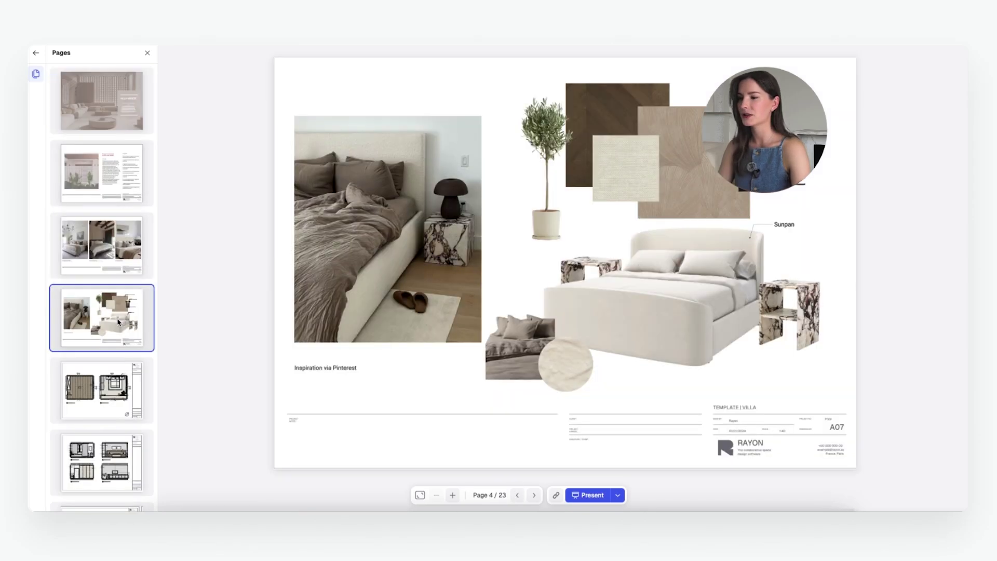
{"action": "left_click", "coordinate": [113, 326]}
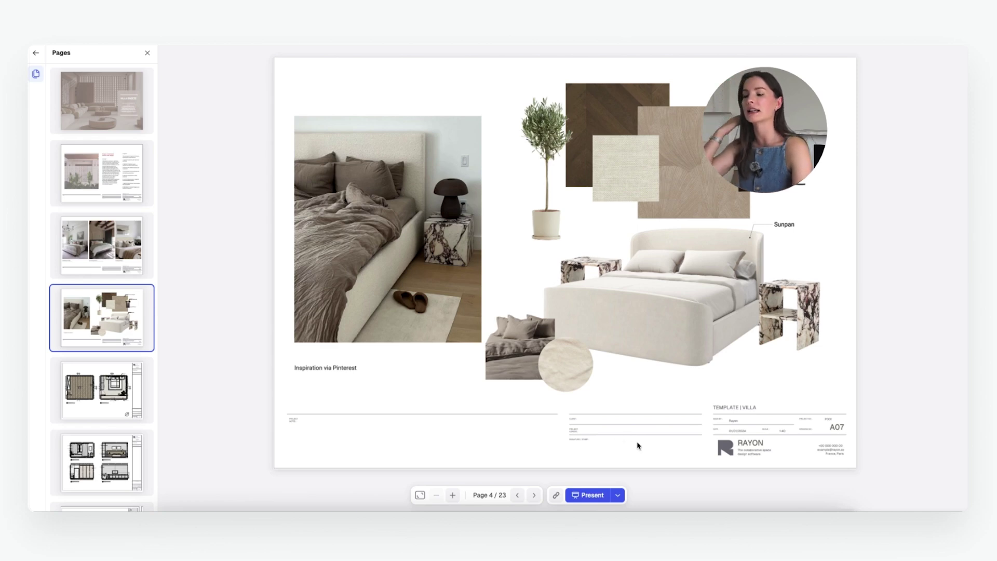
{"action": "left_click", "coordinate": [618, 496]}
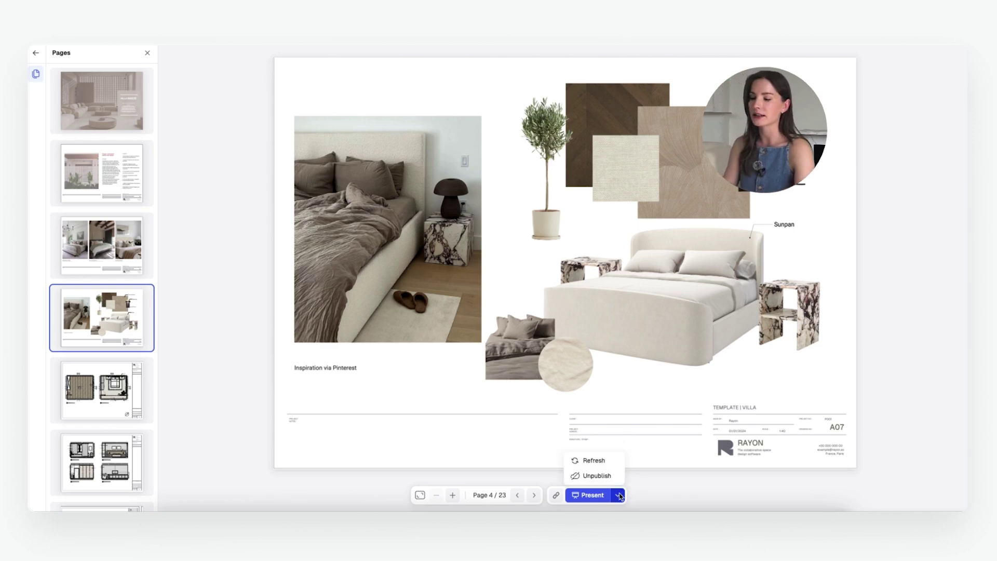
{"action": "left_click", "coordinate": [603, 463]}
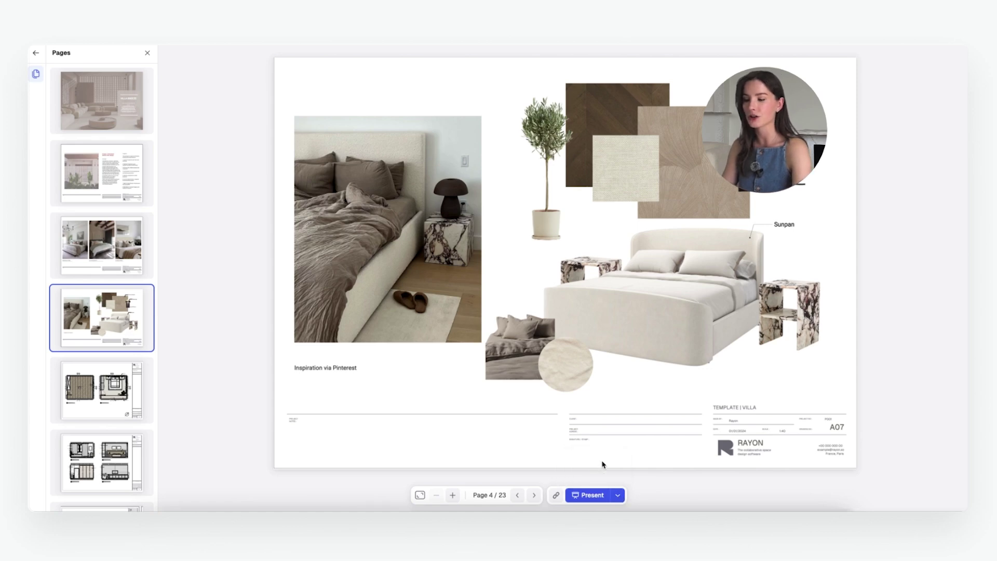
Step: Copy the presentation's link and load it in the Chrome browser to view the published version
{"action": "left_click", "coordinate": [554, 499]}
{"action": "left_click", "coordinate": [584, 506]}
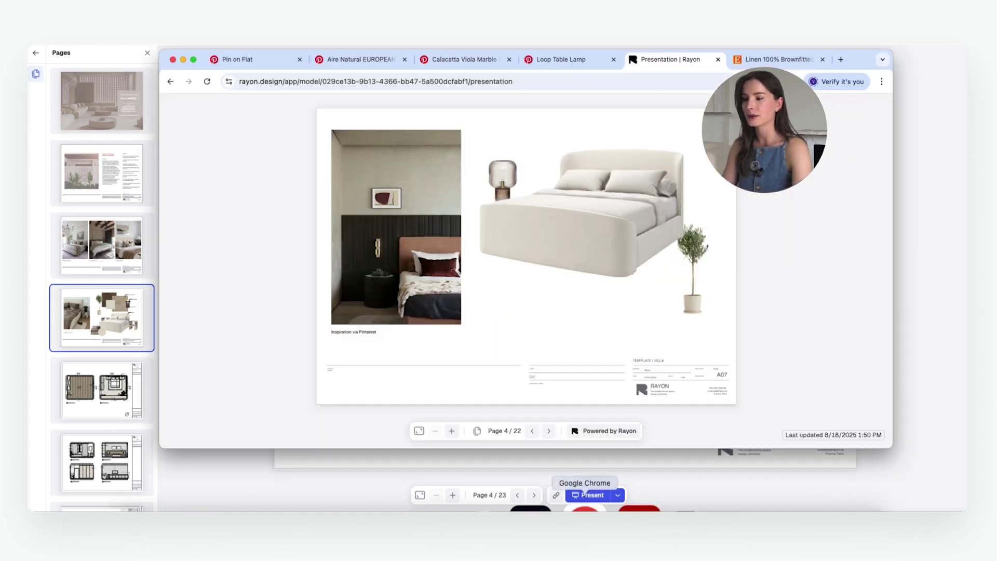
{"action": "left_click", "coordinate": [550, 81]}
{"action": "key", "text": "Return"}
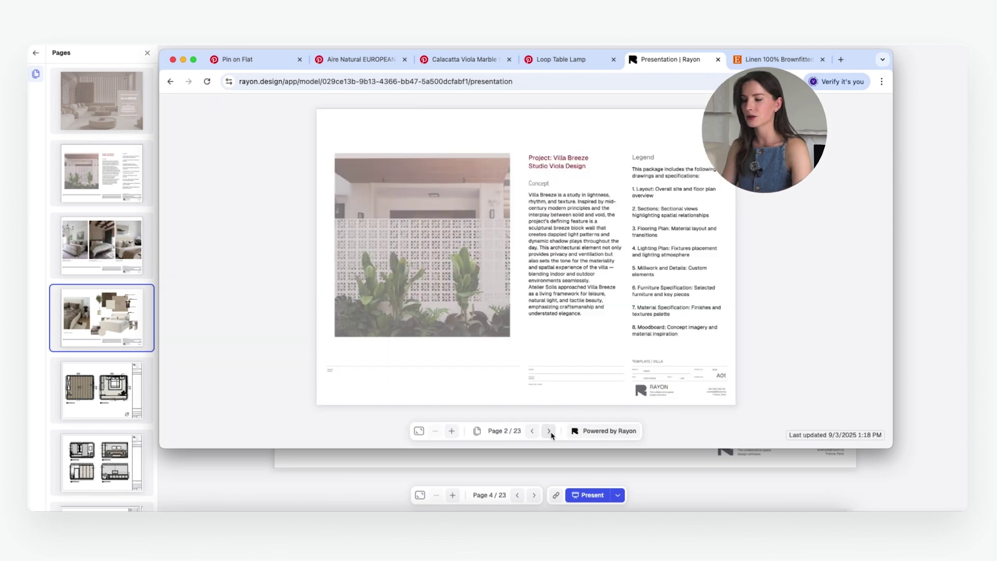
Step: Page through the published presentation to the mood board on page 4 and look over the other pages' thumbnails
{"action": "left_click", "coordinate": [550, 432]}
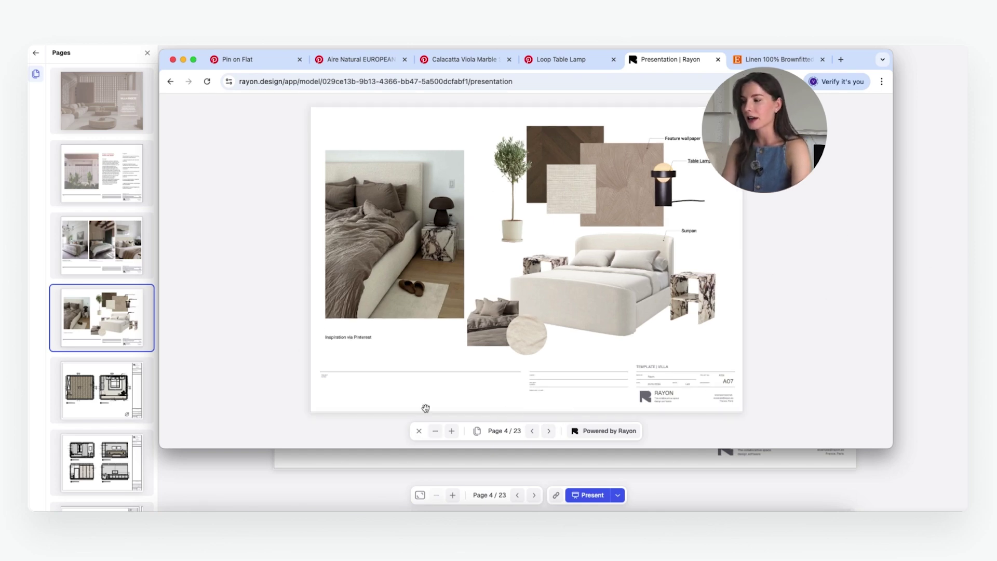
{"action": "left_click", "coordinate": [477, 431]}
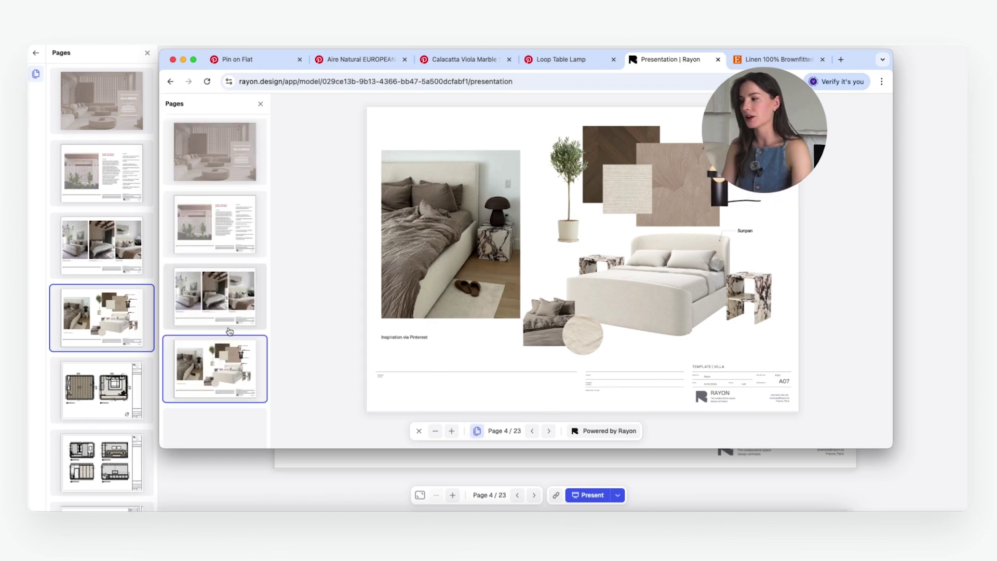
{"action": "scroll", "coordinate": [228, 329], "scroll_direction": "down", "scroll_amount": 3}
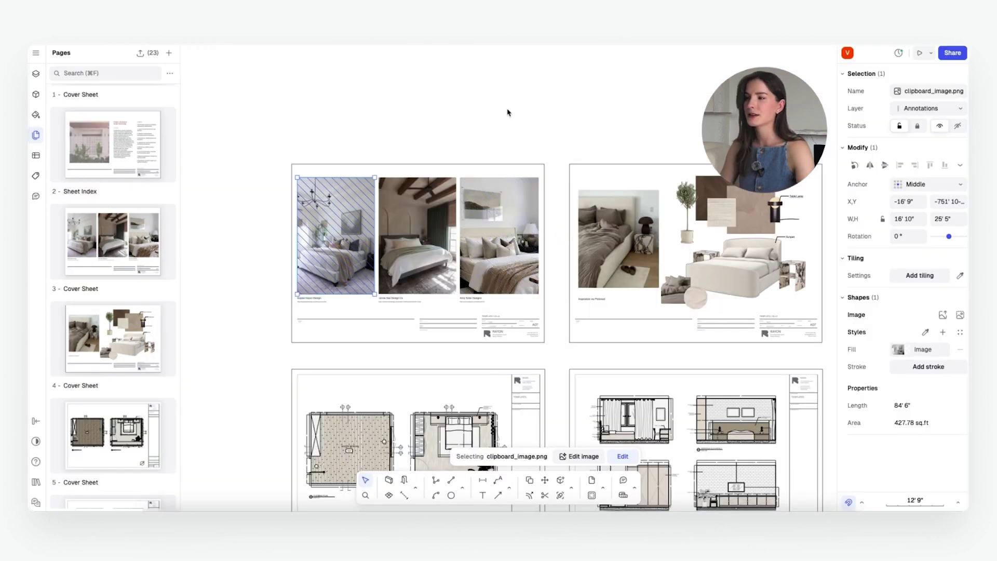
{"action": "left_click", "coordinate": [507, 112]}
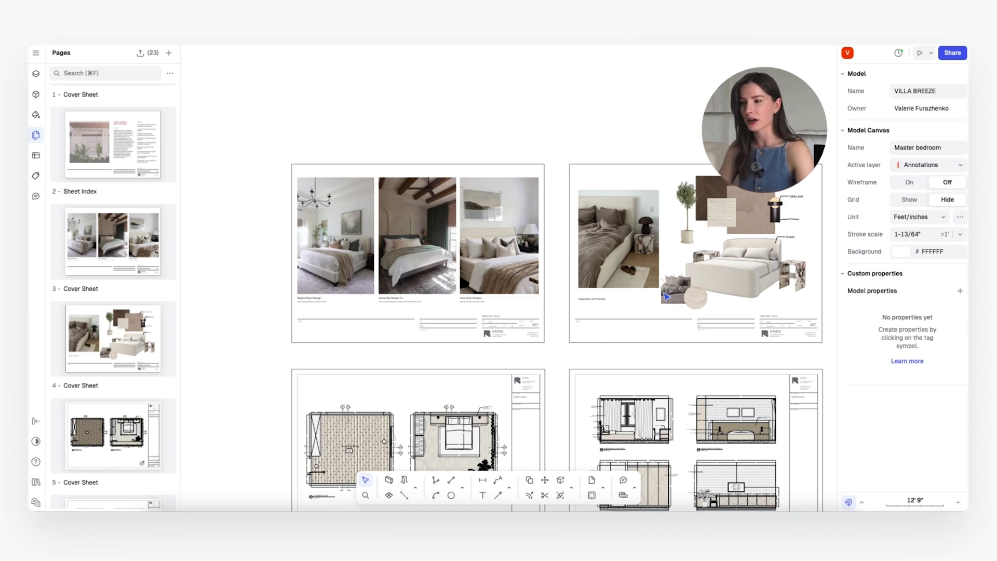
Step: Update the model's published template from its sharing settings, then close the settings
{"action": "scroll", "coordinate": [664, 296], "scroll_direction": "up", "scroll_amount": 2, "text": "ctrl"}
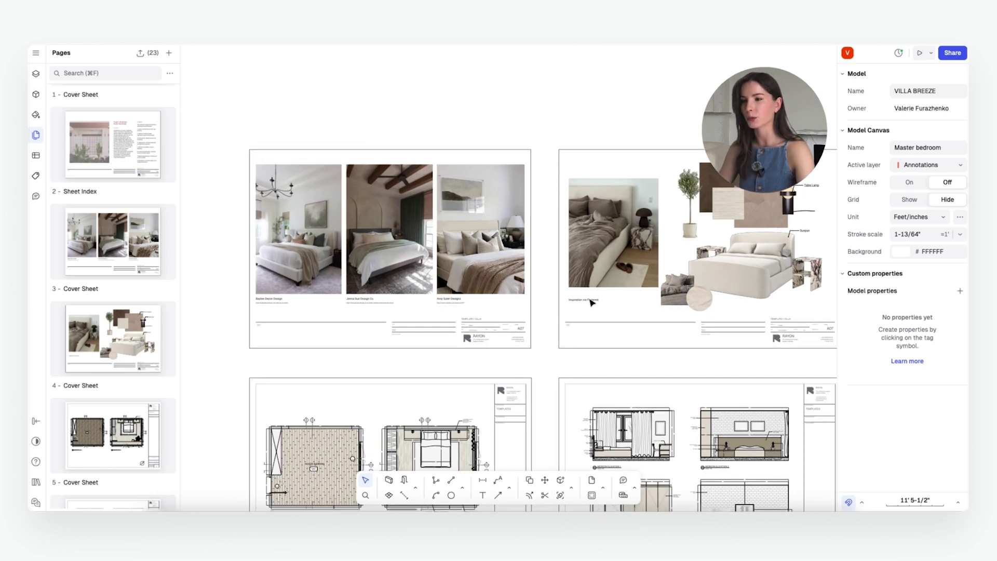
{"action": "left_click", "coordinate": [946, 56]}
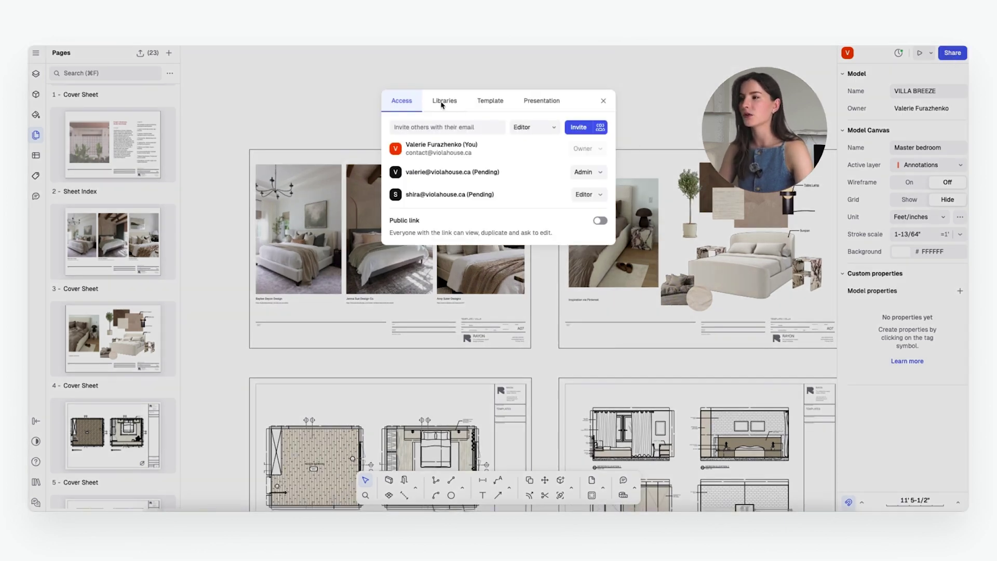
{"action": "left_click", "coordinate": [490, 102]}
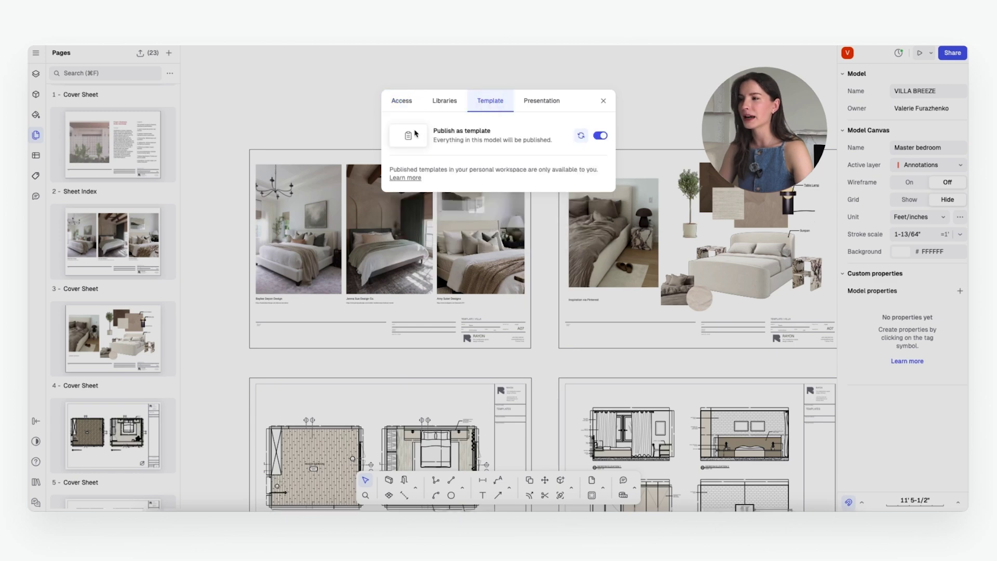
{"action": "left_click", "coordinate": [581, 135]}
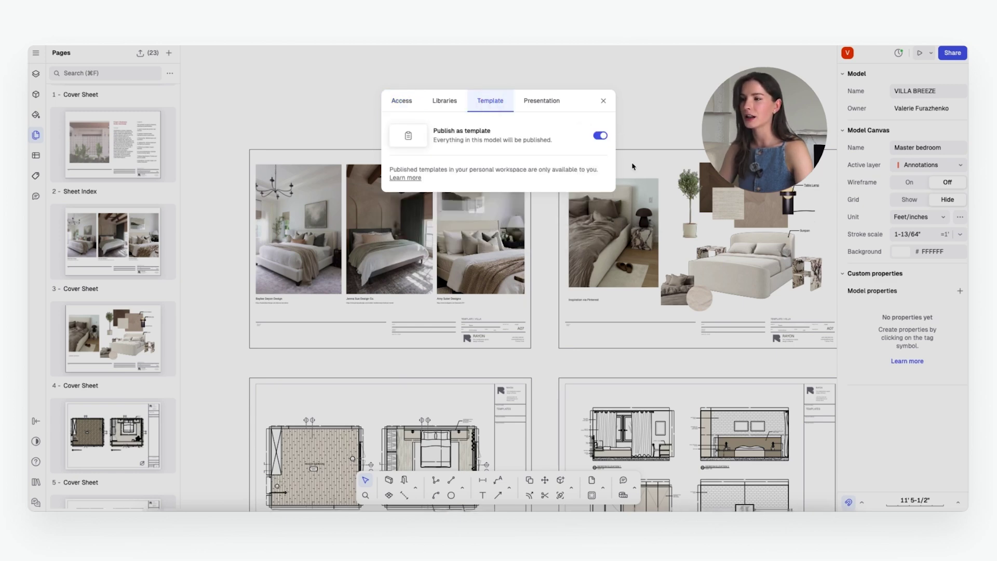
{"action": "left_click", "coordinate": [603, 100]}
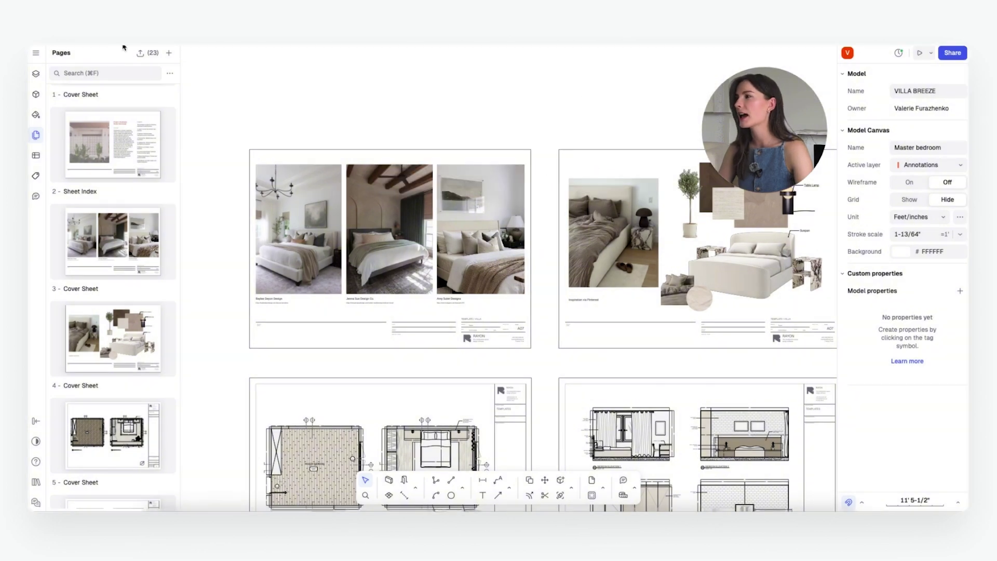
Step: Leave the model for the workspace overview and open the collection of published templates
{"action": "left_click", "coordinate": [41, 52]}
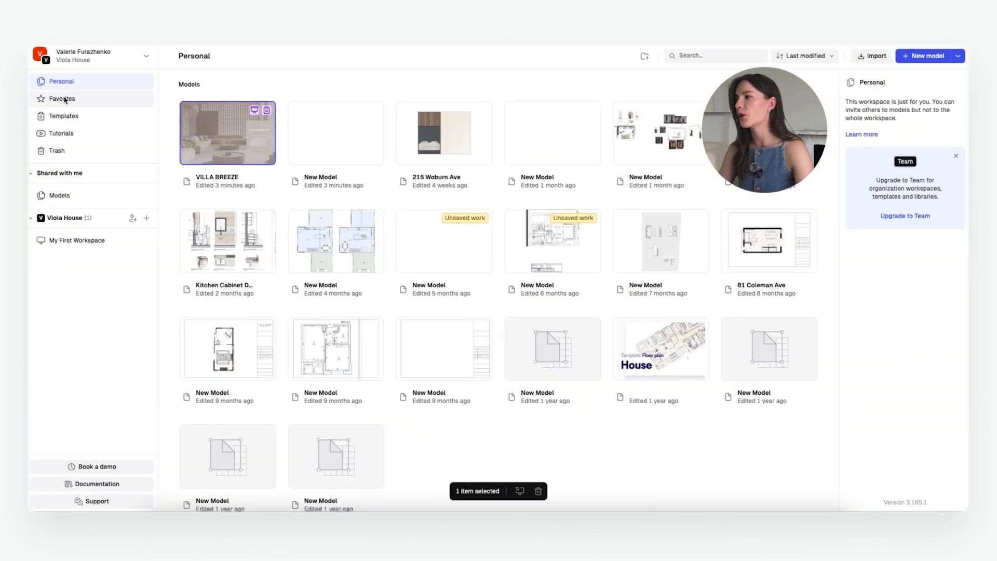
{"action": "left_click", "coordinate": [65, 121]}
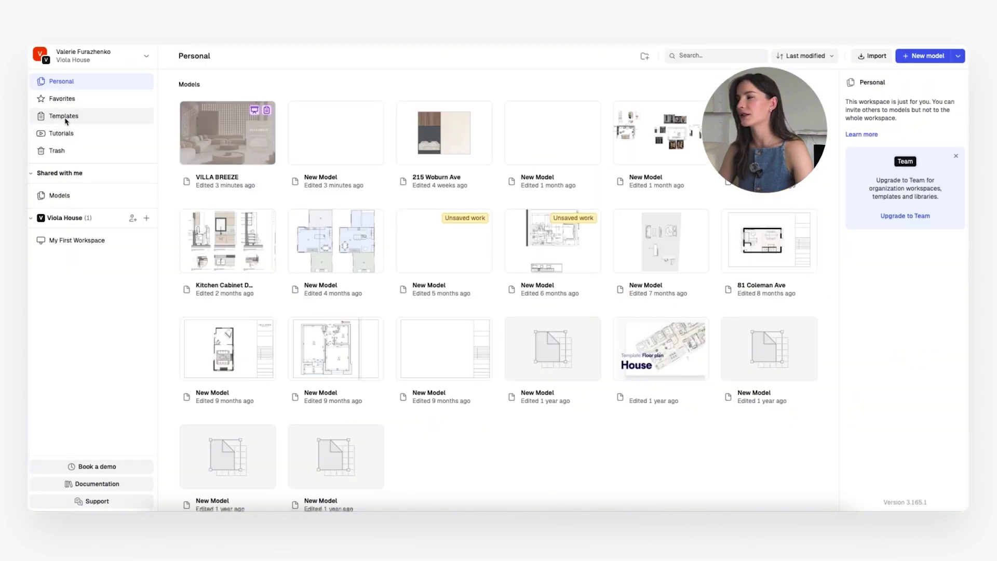
{"action": "left_click", "coordinate": [63, 116]}
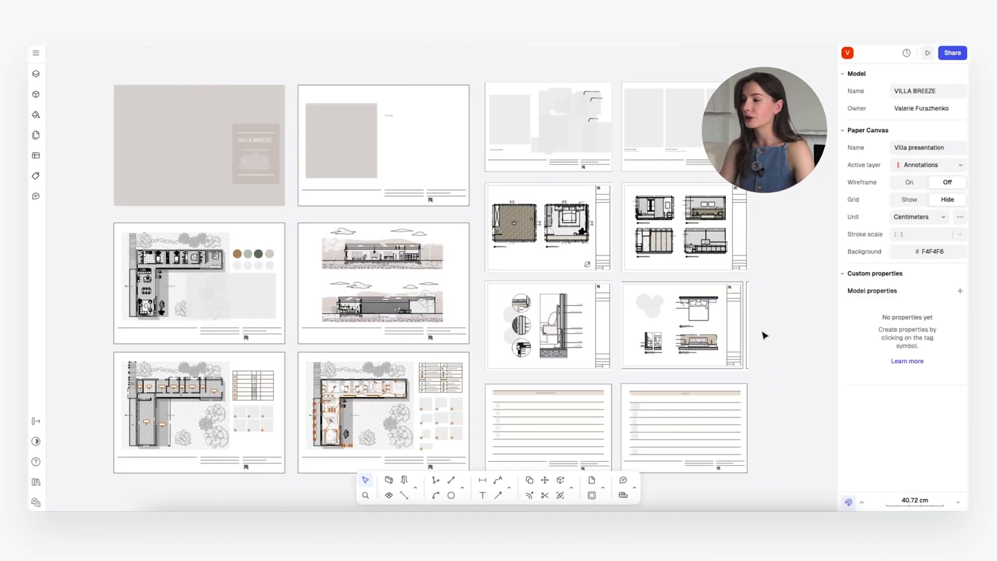
Step: Look over the sheets on the Villa presentation canvas, from the cover sheet to the material and furniture specs
{"action": "scroll", "coordinate": [764, 335], "scroll_direction": "down", "scroll_amount": 2}
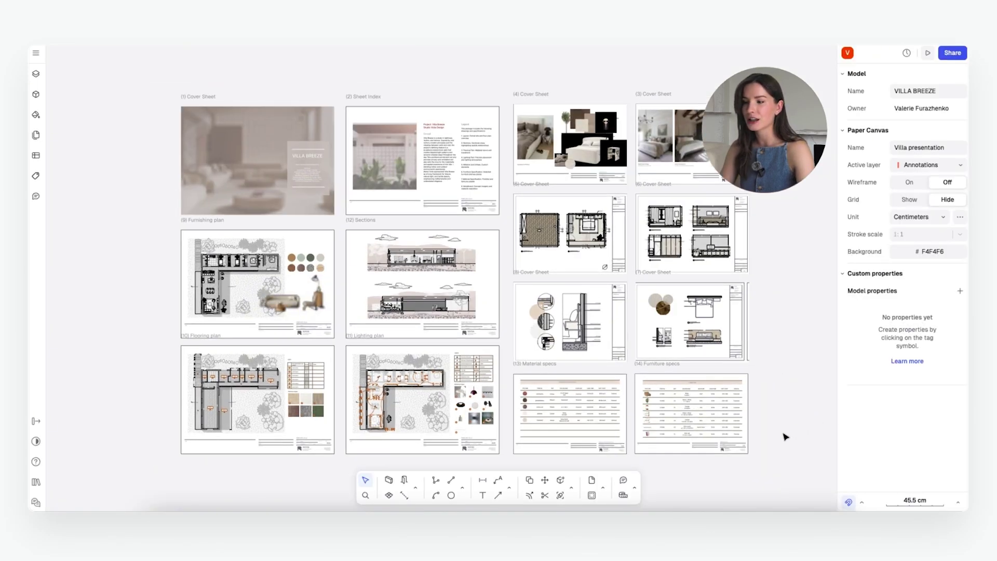
{"action": "scroll", "coordinate": [786, 436], "scroll_direction": "up", "scroll_amount": 2}
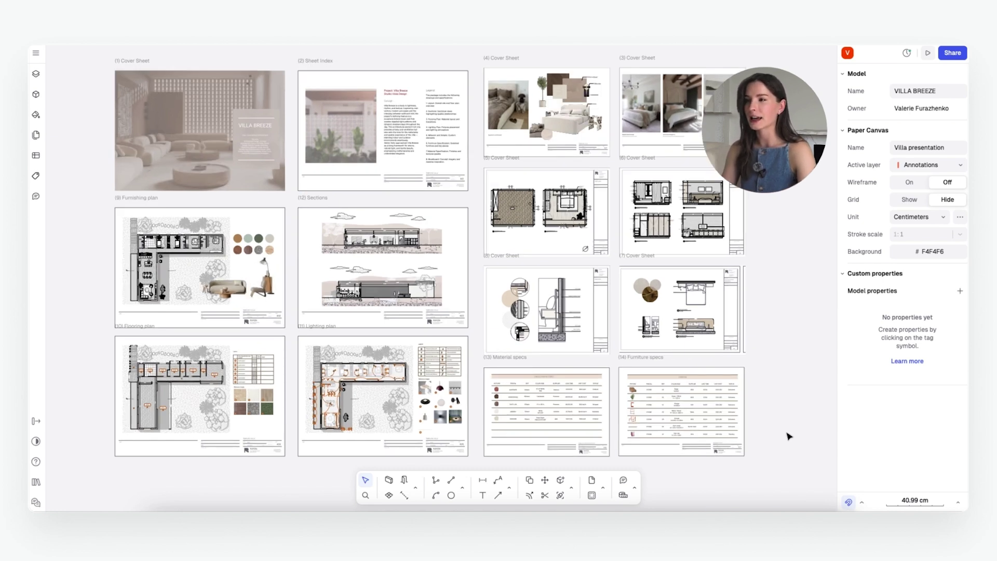
{"action": "scroll", "coordinate": [789, 436], "scroll_direction": "down", "scroll_amount": 3}
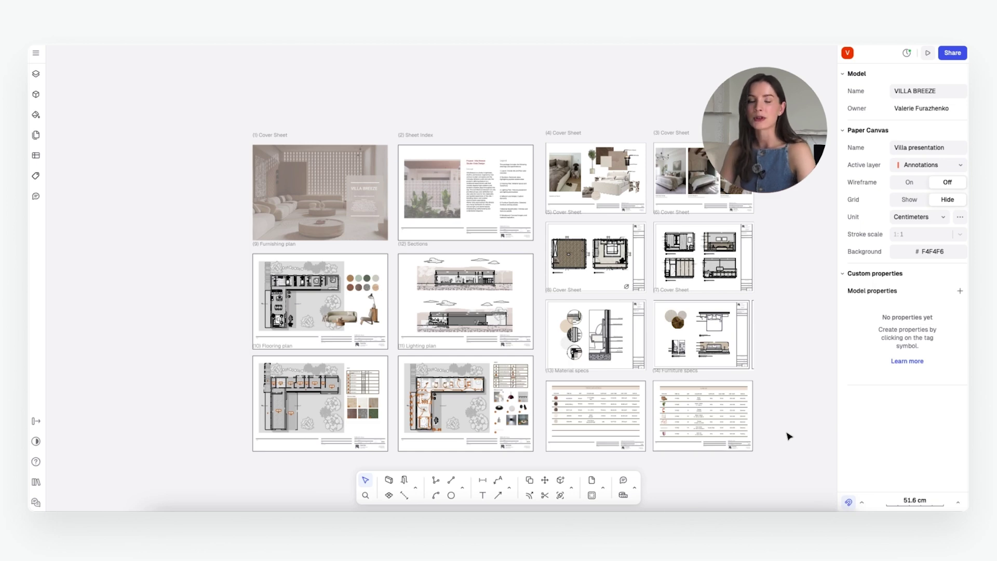
{"action": "scroll", "coordinate": [789, 436], "scroll_direction": "up", "scroll_amount": 8}
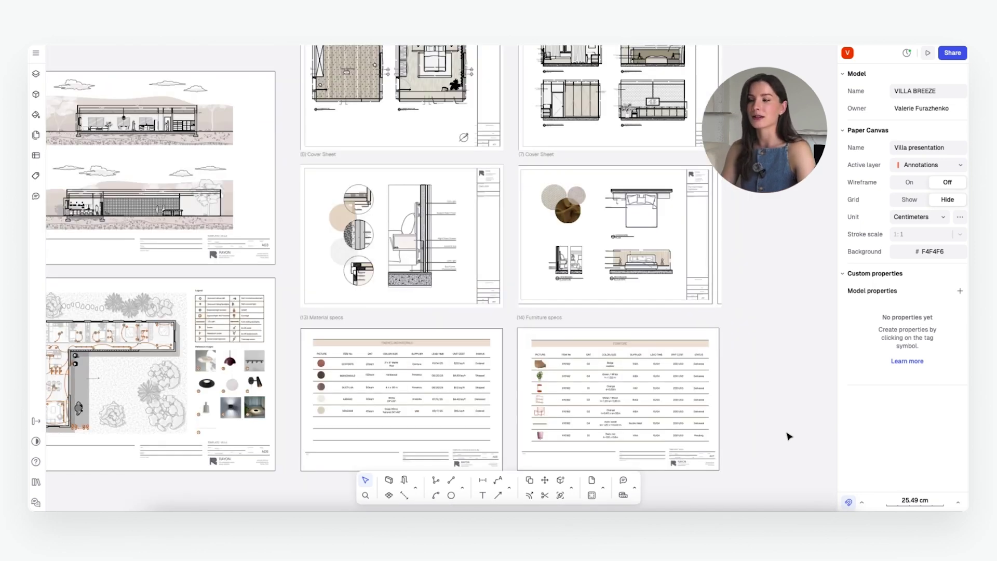
{"action": "scroll", "coordinate": [789, 436], "scroll_direction": "down", "scroll_amount": 3}
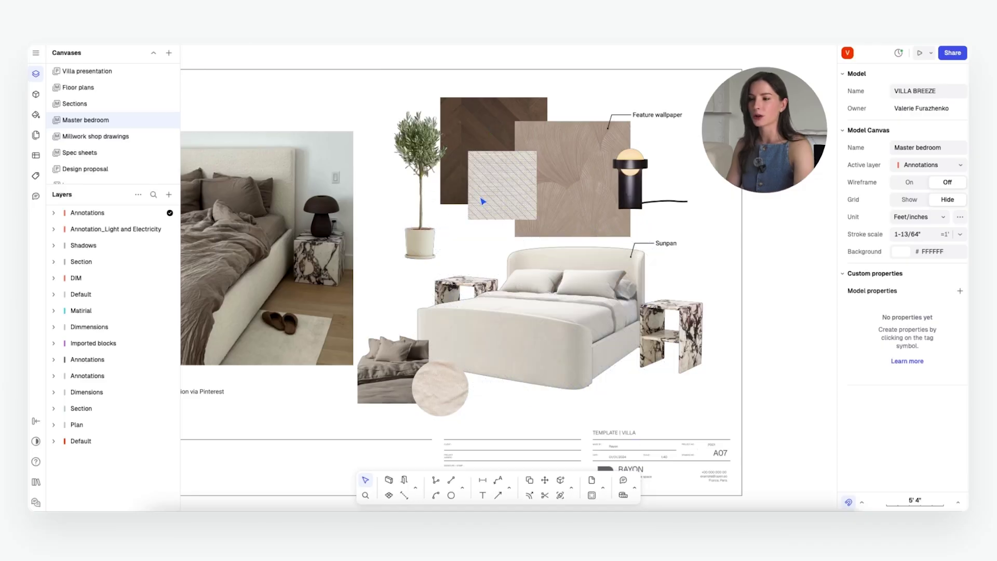
Step: Duplicate the Feature wallpaper leader beside the table lamp on the mood board and open the copy's text for editing
{"action": "scroll", "coordinate": [482, 201], "scroll_direction": "down", "scroll_amount": 4}
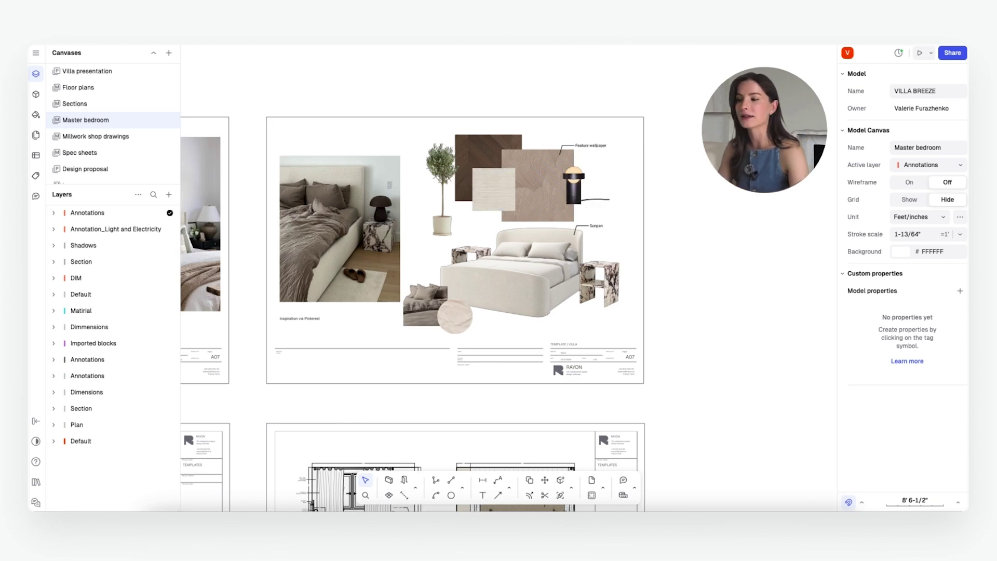
{"action": "scroll", "coordinate": [731, 168], "scroll_direction": "down", "scroll_amount": 3}
{"action": "scroll", "coordinate": [731, 167], "scroll_direction": "up", "scroll_amount": 2}
{"action": "left_click_drag", "start_coordinate": [600, 153], "coordinate": [616, 168], "text": "alt"}
{"action": "double_click", "coordinate": [627, 168]}
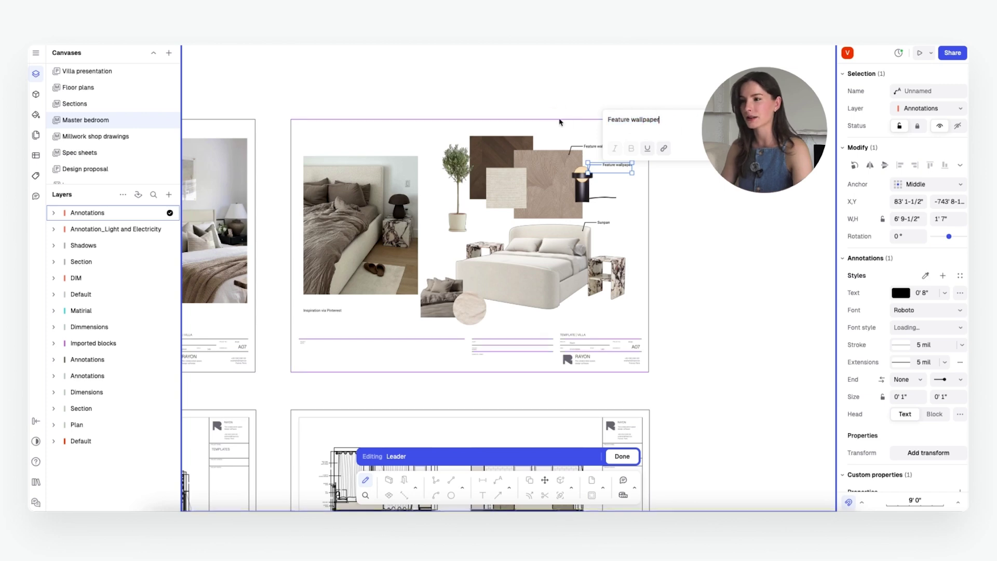
{"action": "key", "text": "ctrl+a"}
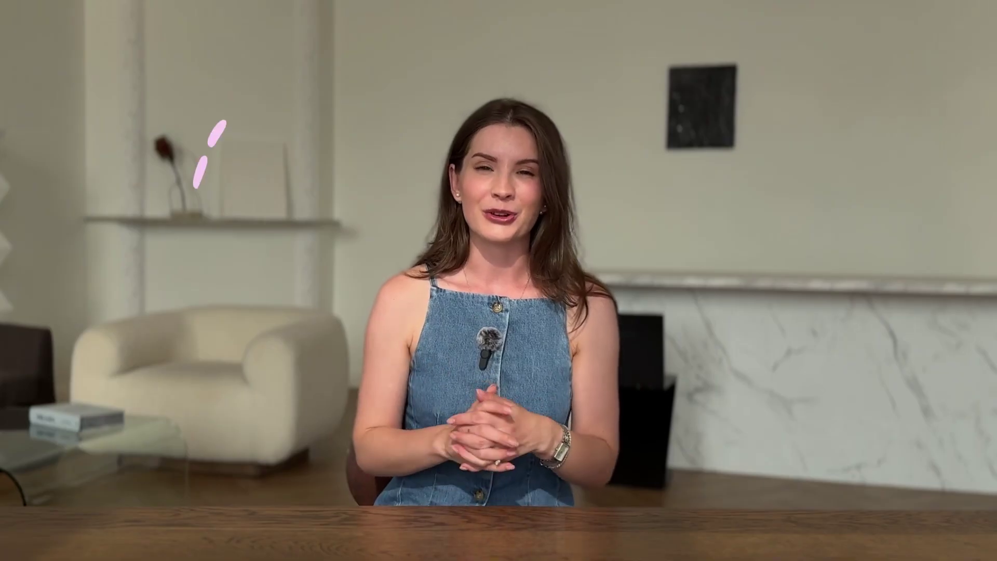